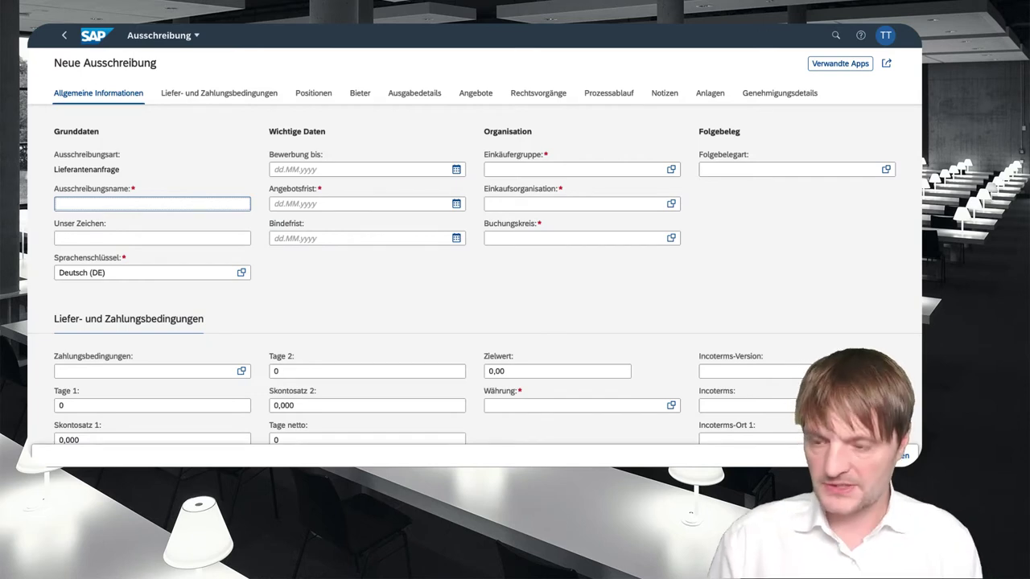
- Name the new request for quotation "Demo neuer RFQ Prozess" and set its language to Englisch (EN)
{"action": "type", "text": "Demo"}
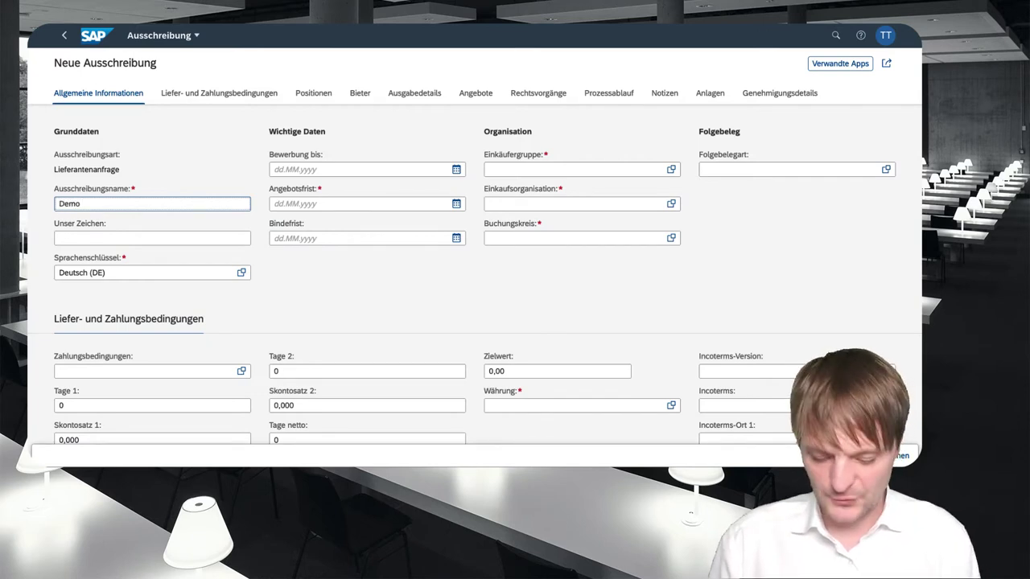
{"action": "type", "text": " neuer RF"}
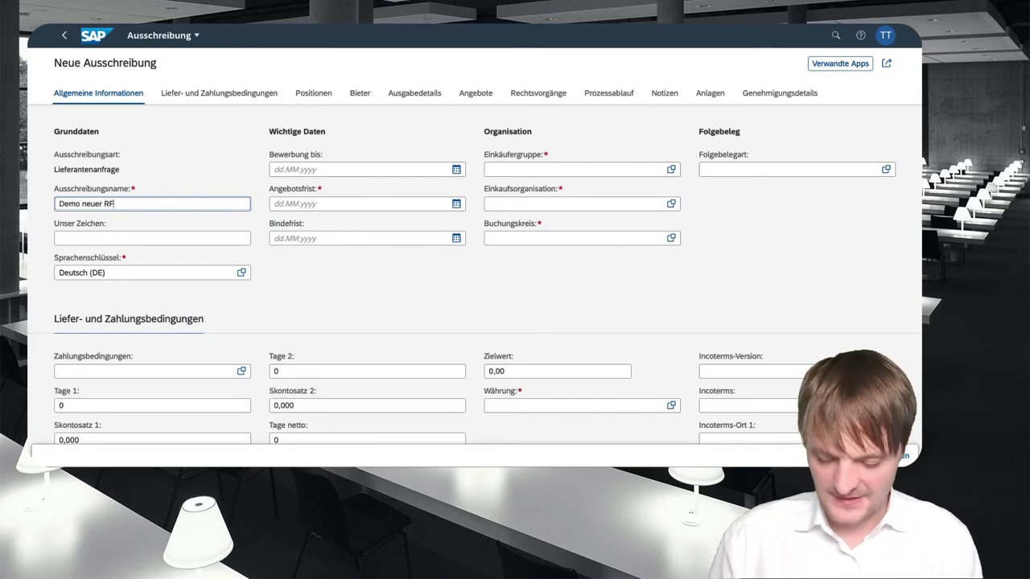
{"action": "type", "text": "Q Perozess"}
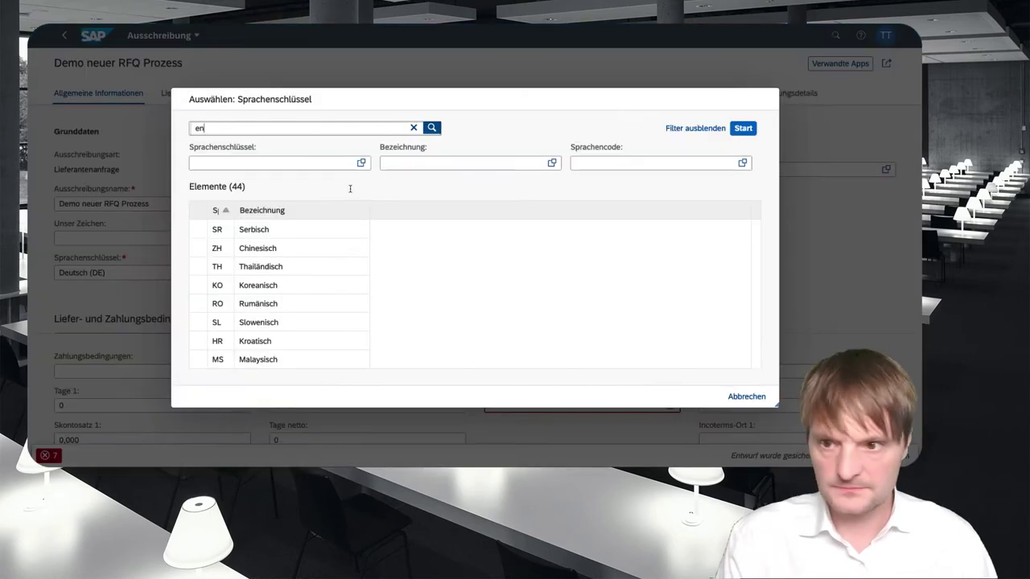
{"action": "key", "text": "Return"}
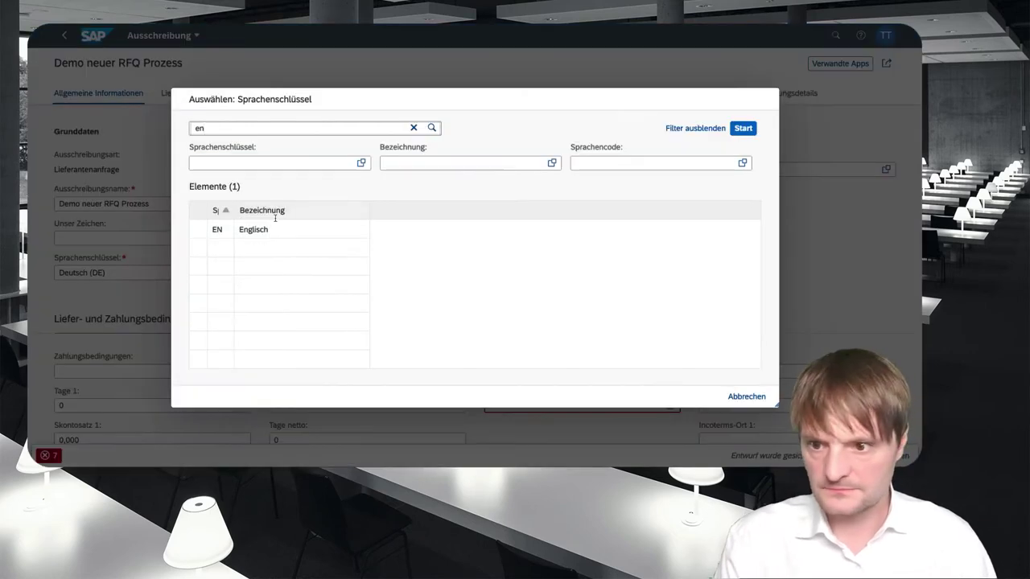
{"action": "left_click", "coordinate": [256, 231]}
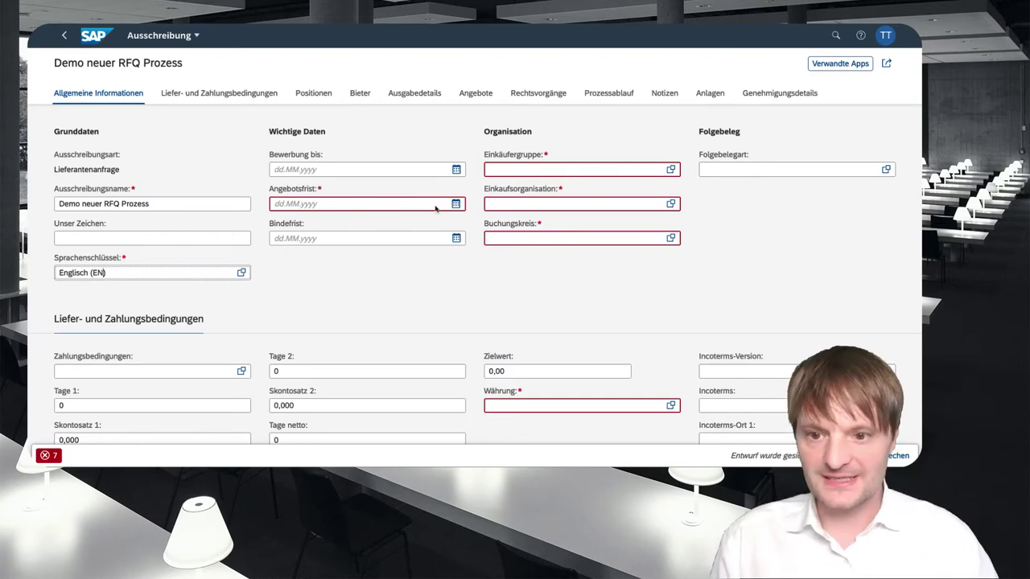
- Set the quotation deadline (Angebotsfrist) to 12.11.2021
{"action": "left_click", "coordinate": [457, 203]}
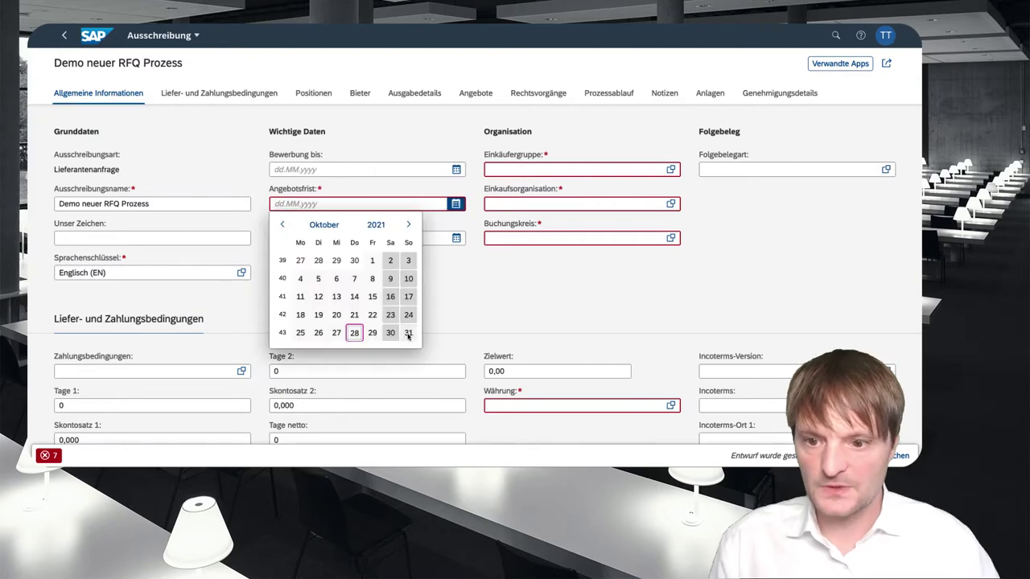
{"action": "left_click", "coordinate": [408, 224]}
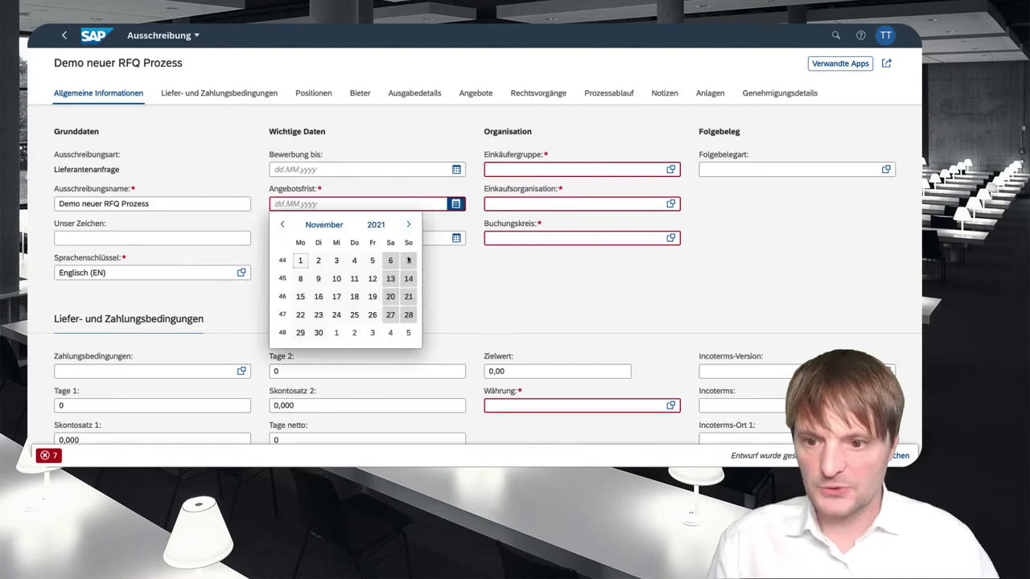
{"action": "left_click", "coordinate": [372, 279]}
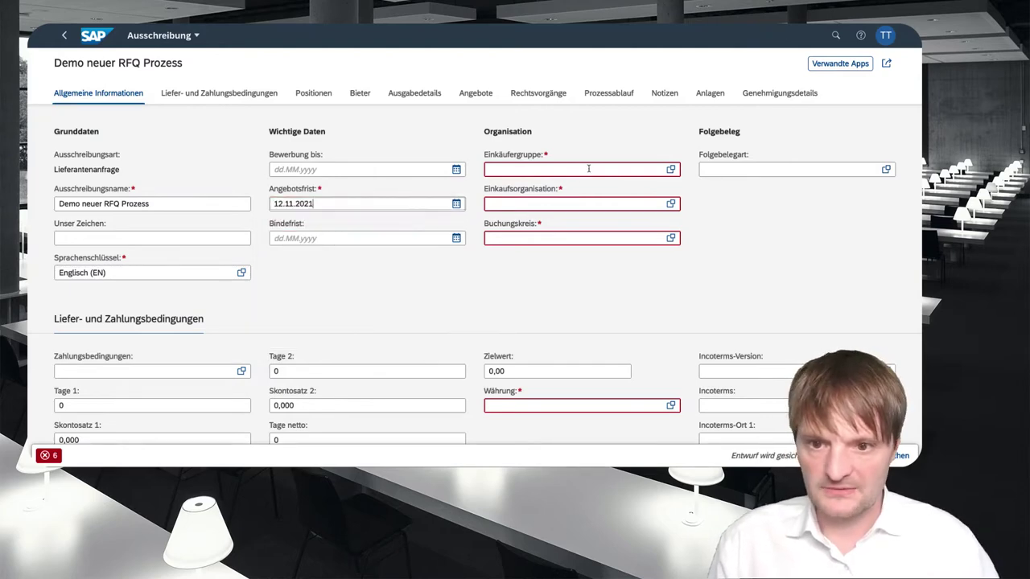
- Assign purchasing group North America (N00) and purchasing organization Global Bike US (US00) to the request for quotation
{"action": "left_click", "coordinate": [635, 168]}
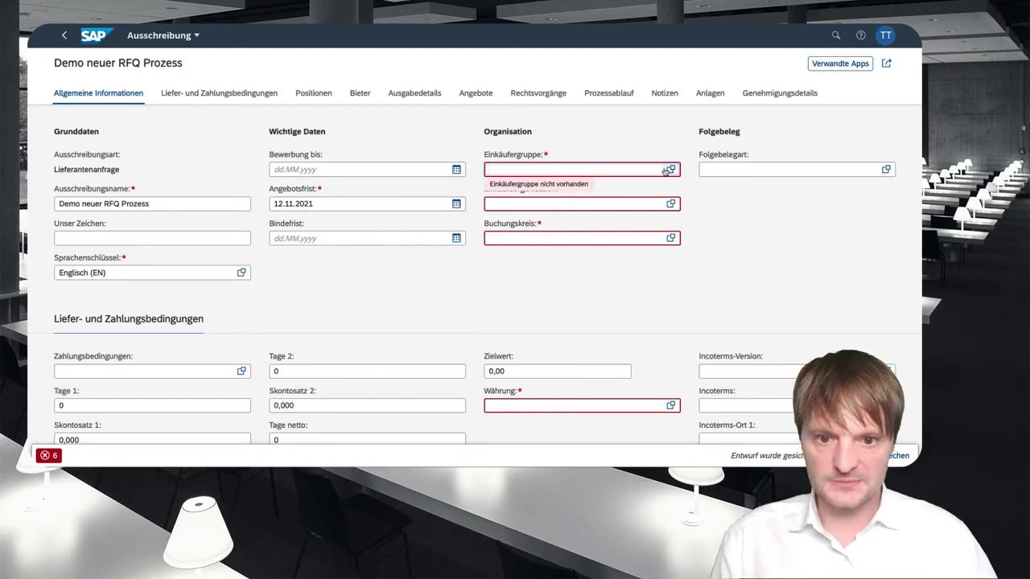
{"action": "left_click", "coordinate": [669, 169]}
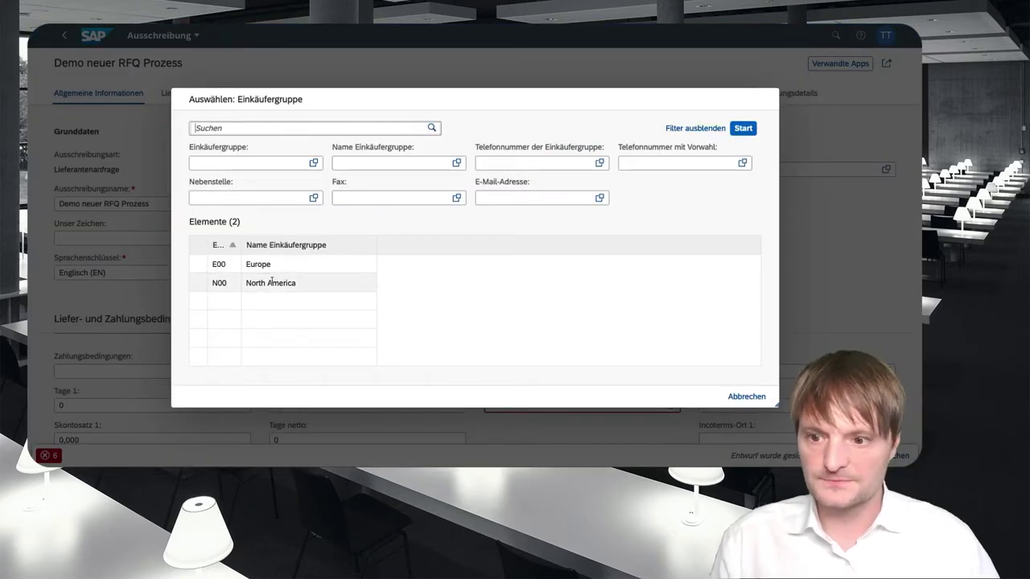
{"action": "left_click", "coordinate": [271, 282]}
{"action": "left_click", "coordinate": [649, 201]}
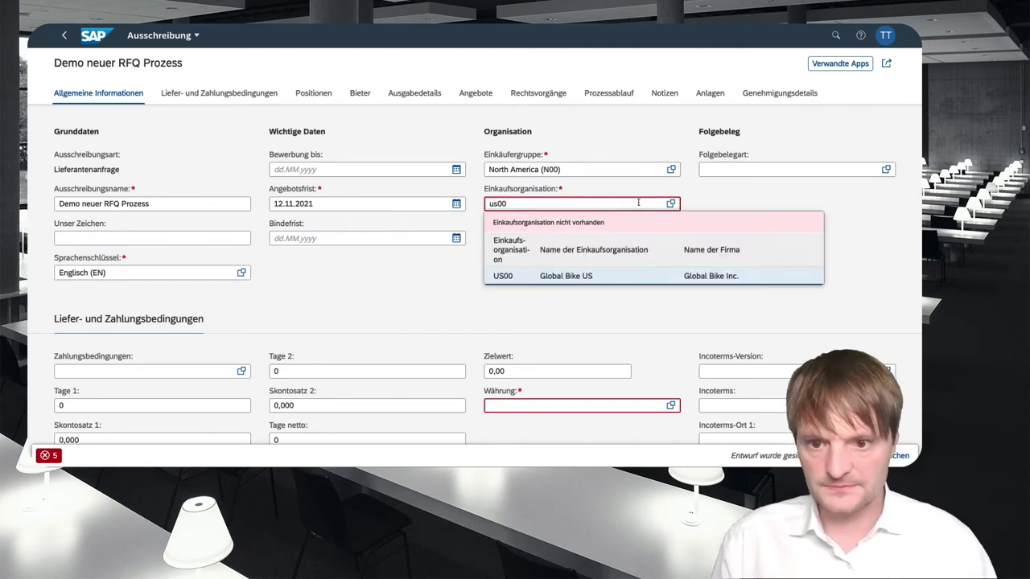
{"action": "left_click", "coordinate": [541, 270]}
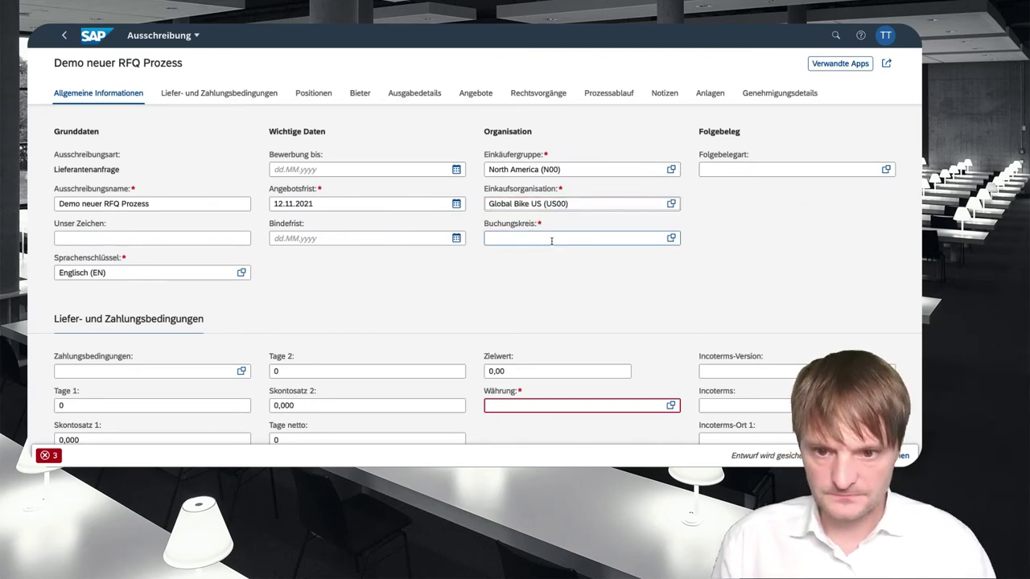
{"action": "left_click", "coordinate": [552, 239]}
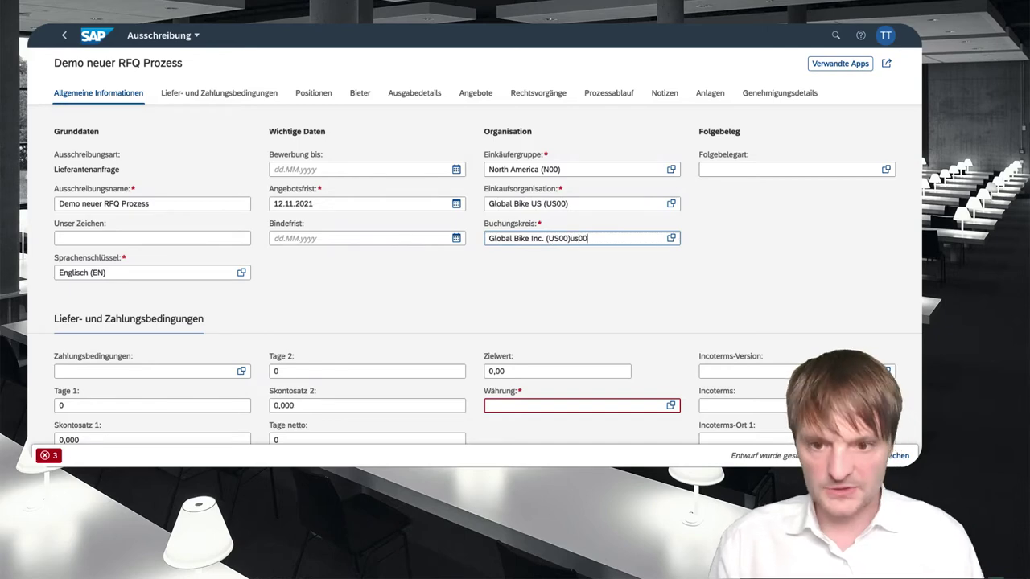
{"action": "type", "text": "us00"}
{"action": "key", "text": "BackSpace"}
{"action": "key", "text": "BackSpace"}
{"action": "key", "text": "BackSpace"}
{"action": "key", "text": "BackSpace"}
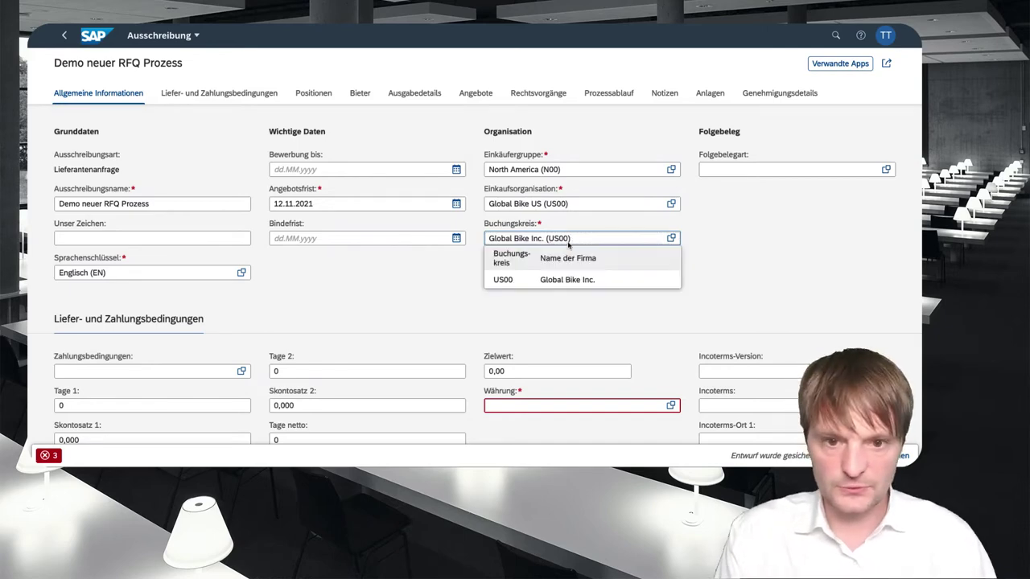
- Set the currency (Währung) in the delivery and payment terms to US Amerikanische Dollar (USD)
{"action": "scroll", "coordinate": [353, 296], "scroll_direction": "down", "scroll_amount": 1}
{"action": "scroll", "coordinate": [353, 296], "scroll_direction": "down", "scroll_amount": 1}
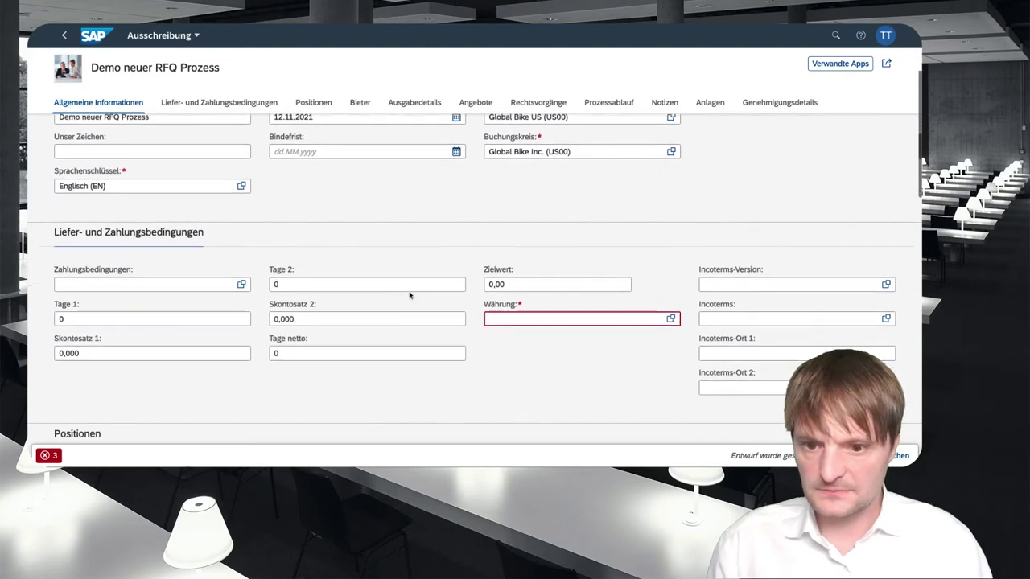
{"action": "left_click", "coordinate": [507, 320]}
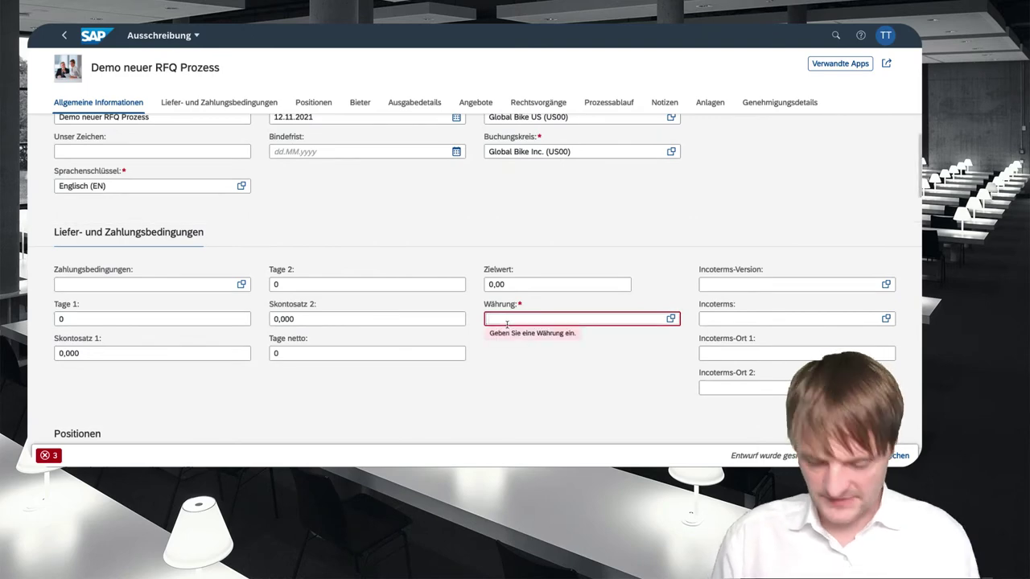
{"action": "type", "text": "usd"}
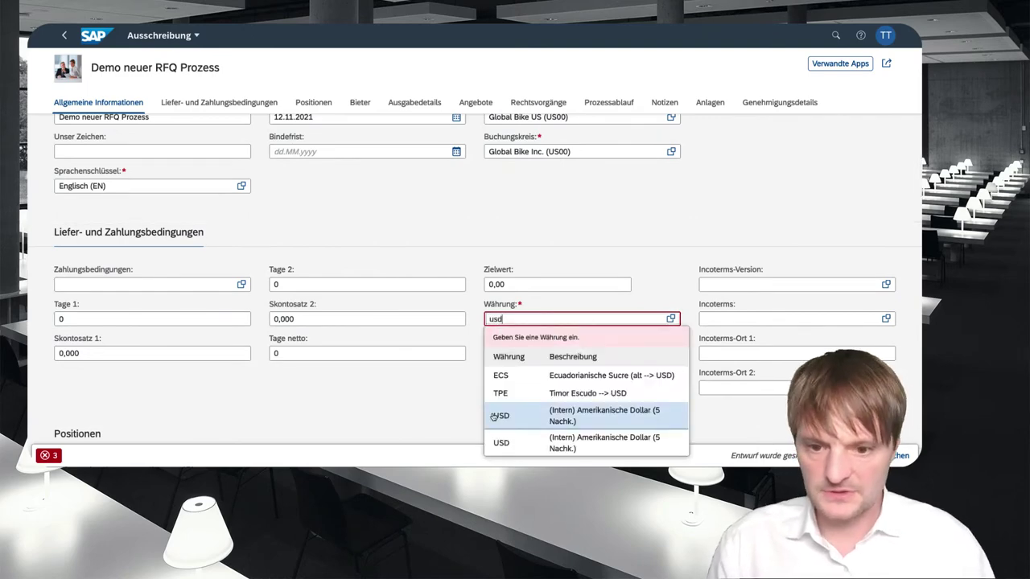
{"action": "key", "text": "Return"}
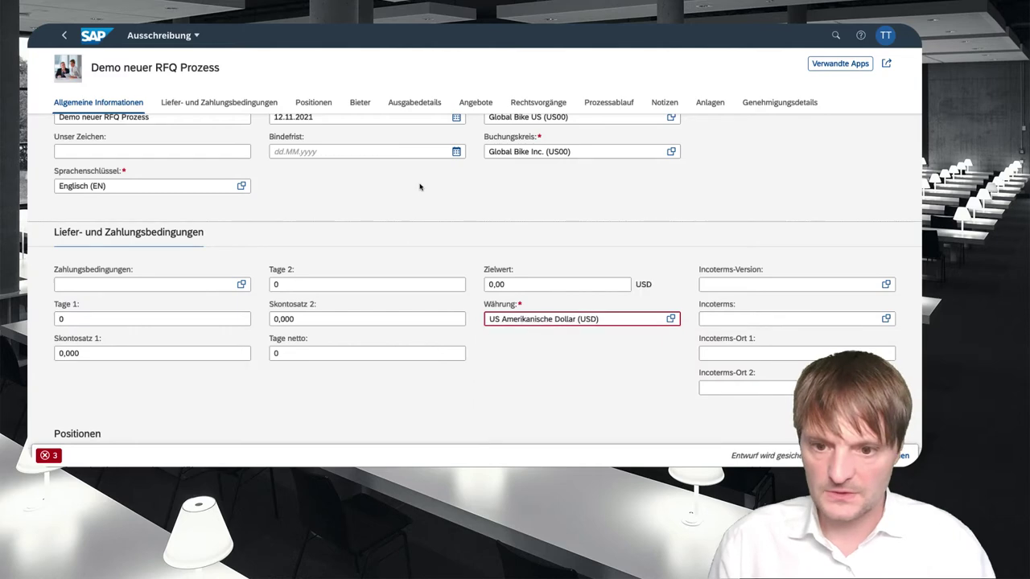
- Create an item in the request for quotation for material CHLK1000
{"action": "scroll", "coordinate": [419, 187], "scroll_direction": "down", "scroll_amount": 2}
{"action": "scroll", "coordinate": [419, 186], "scroll_direction": "down", "scroll_amount": 1}
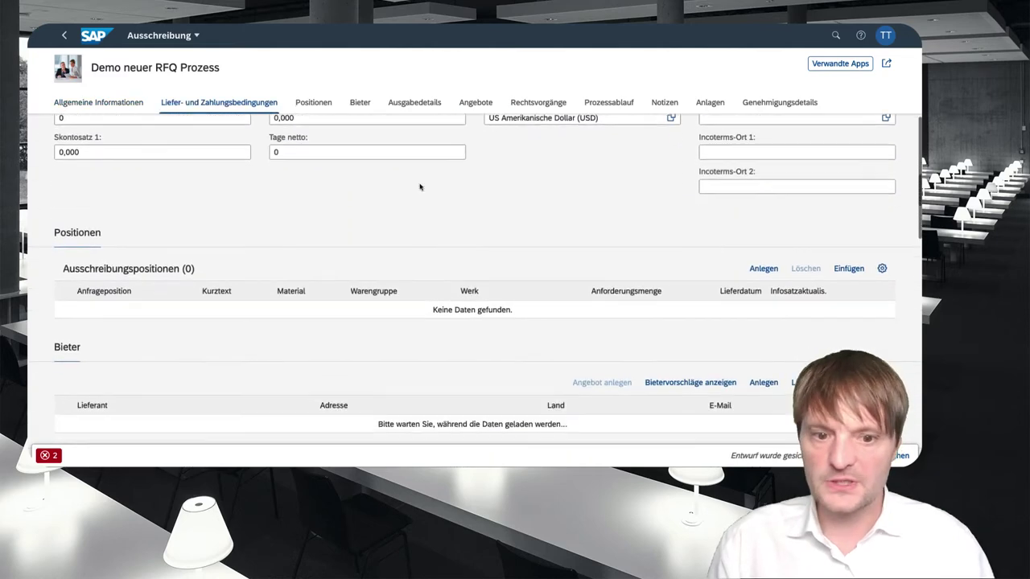
{"action": "left_click", "coordinate": [762, 269]}
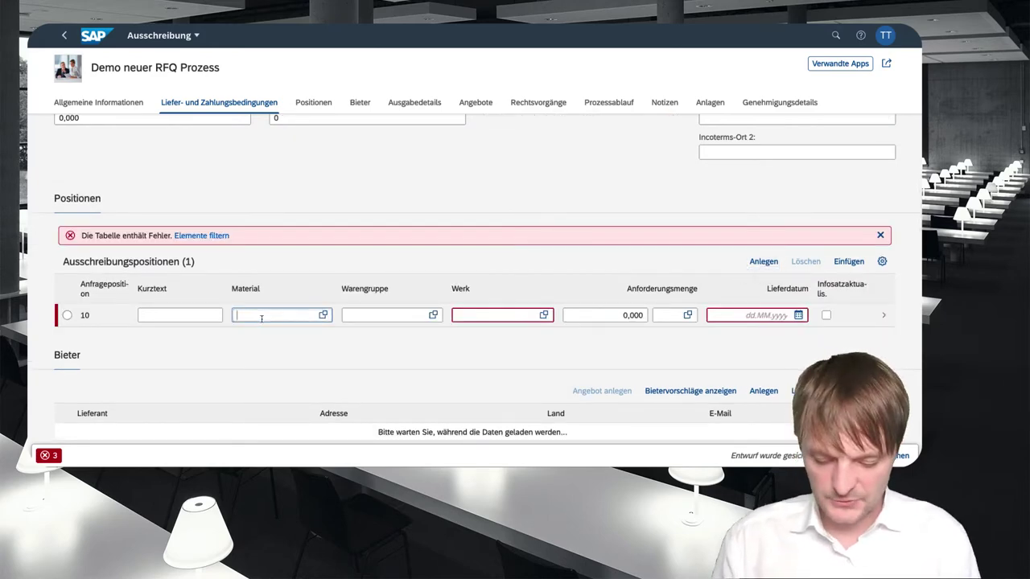
{"action": "type", "text": "chlk1000"}
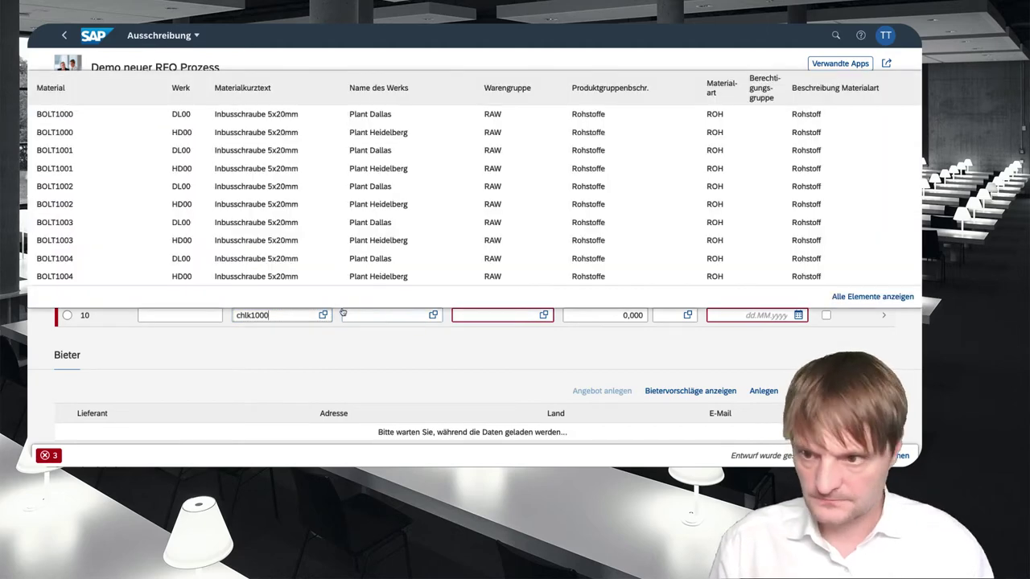
{"action": "left_click", "coordinate": [437, 371]}
- Set the item's plant (Werk) to MI00 and its requested quantity to 200
{"action": "left_click", "coordinate": [467, 319]}
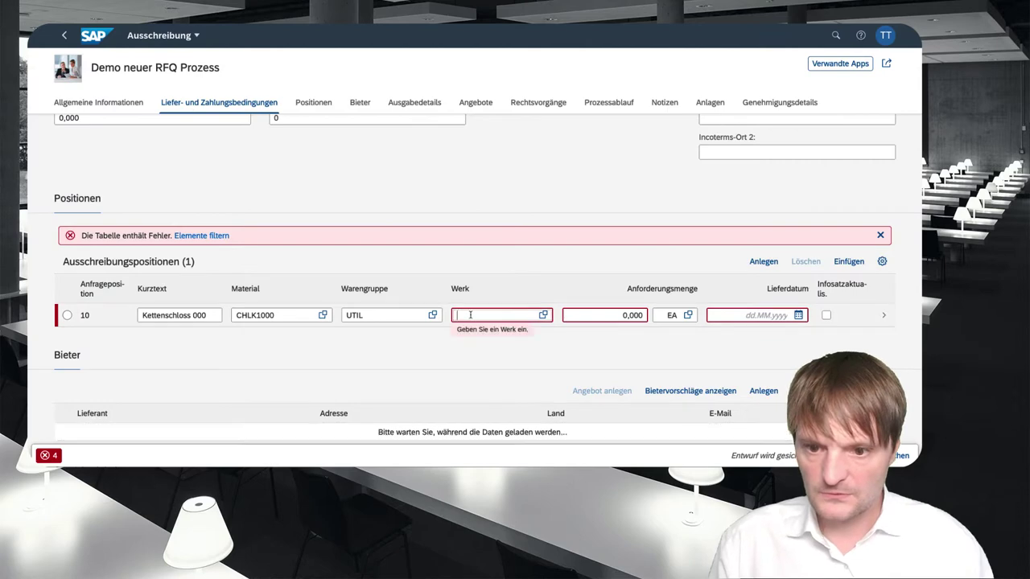
{"action": "type", "text": "ml00"}
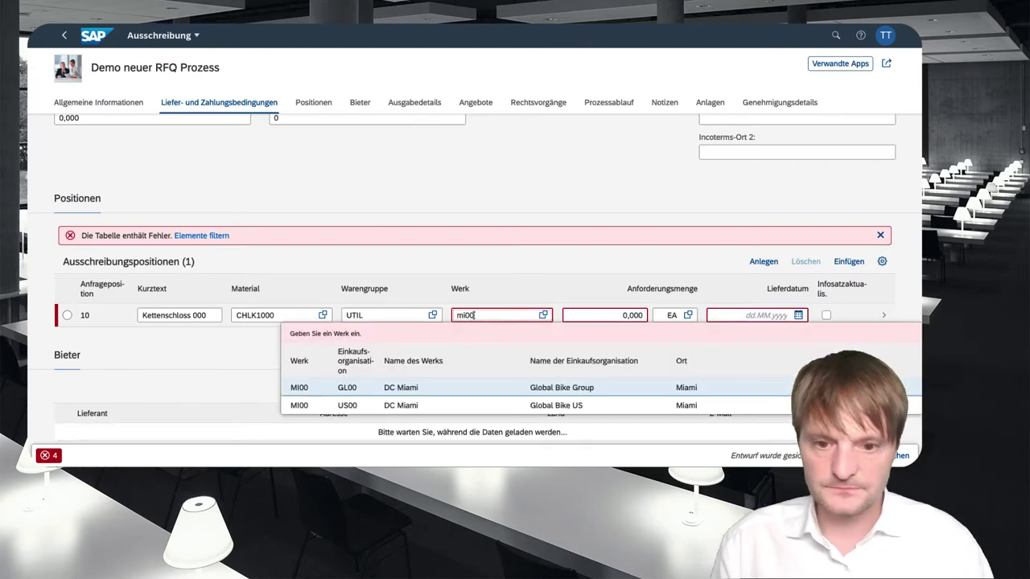
{"action": "key", "text": "Tab"}
{"action": "type", "text": "200"}
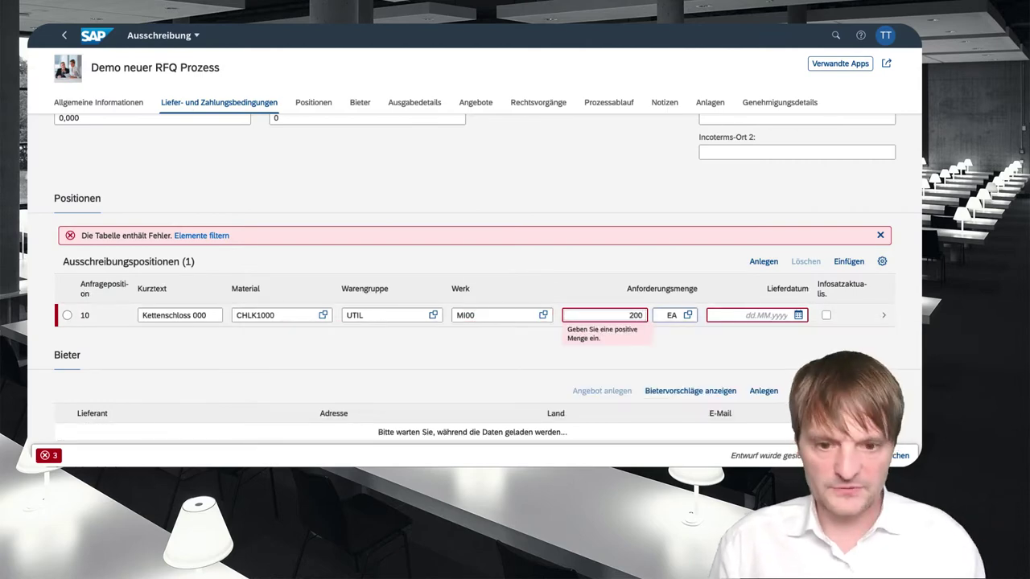
{"action": "left_click", "coordinate": [582, 286]}
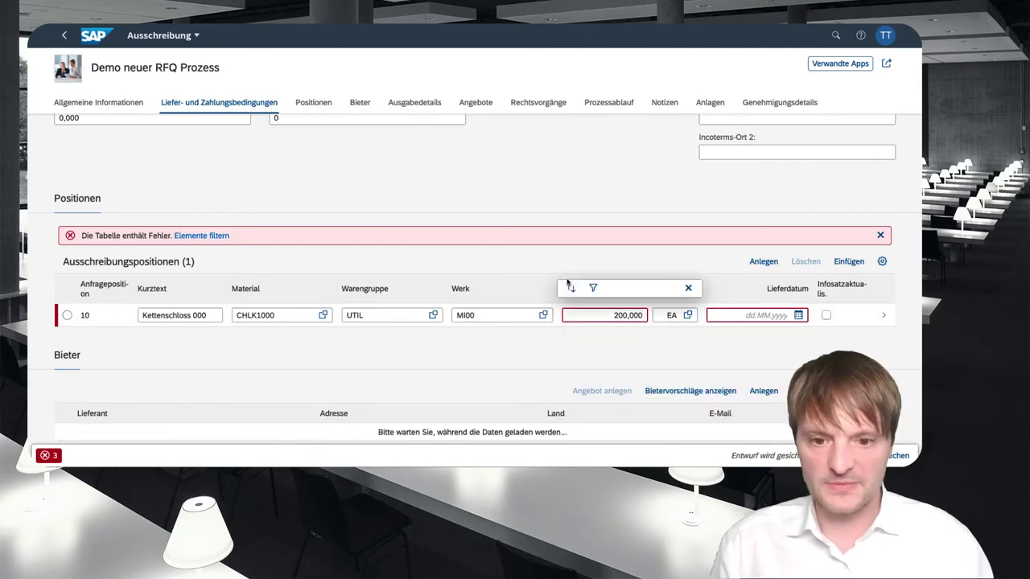
- Set the item's delivery date (Lieferdatum) to 28.11.2021
{"action": "left_click", "coordinate": [797, 314]}
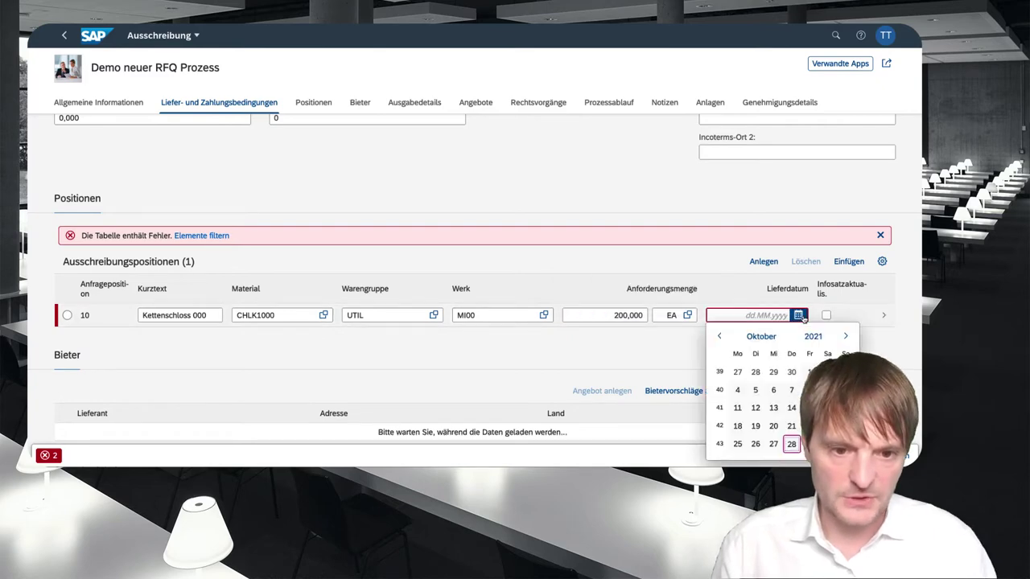
{"action": "left_click", "coordinate": [846, 336]}
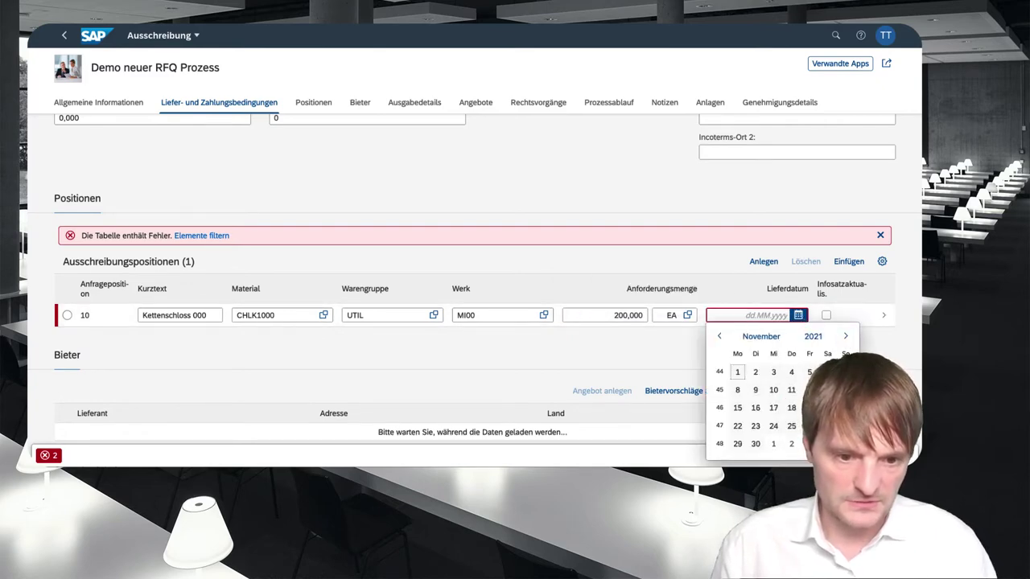
{"action": "left_click", "coordinate": [846, 426]}
- Create a bidder entry, search the suppliers for "mid 000" and assign Mid-West Supply 000
{"action": "scroll", "coordinate": [443, 269], "scroll_direction": "down", "scroll_amount": 1}
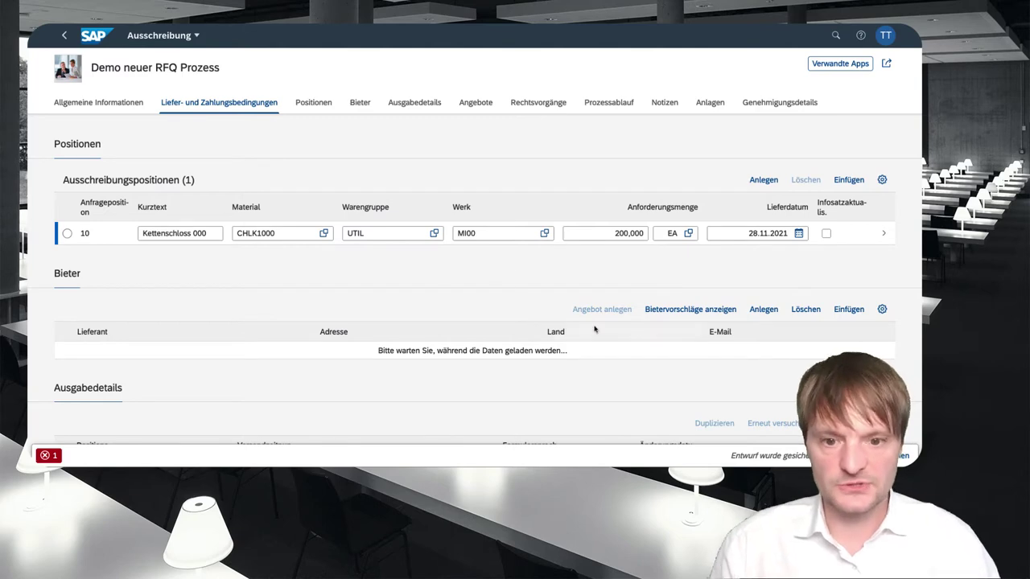
{"action": "left_click", "coordinate": [757, 316]}
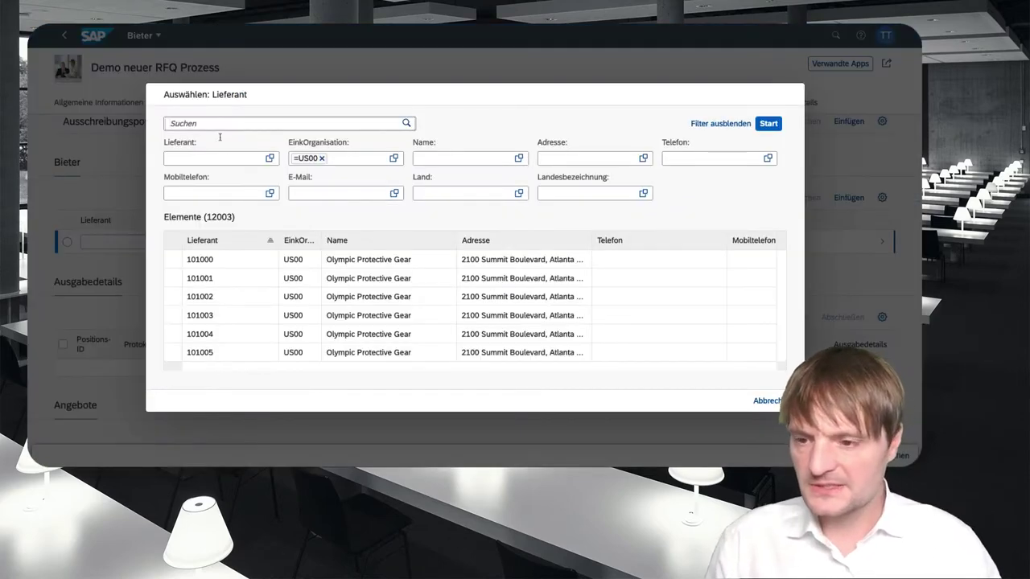
{"action": "type", "text": "m"}
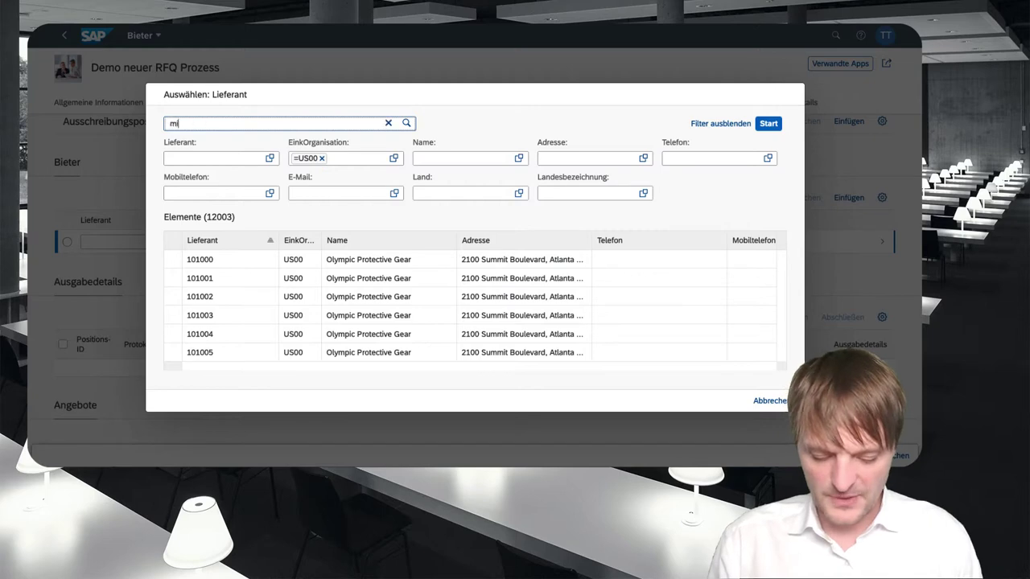
{"action": "type", "text": "id 000"}
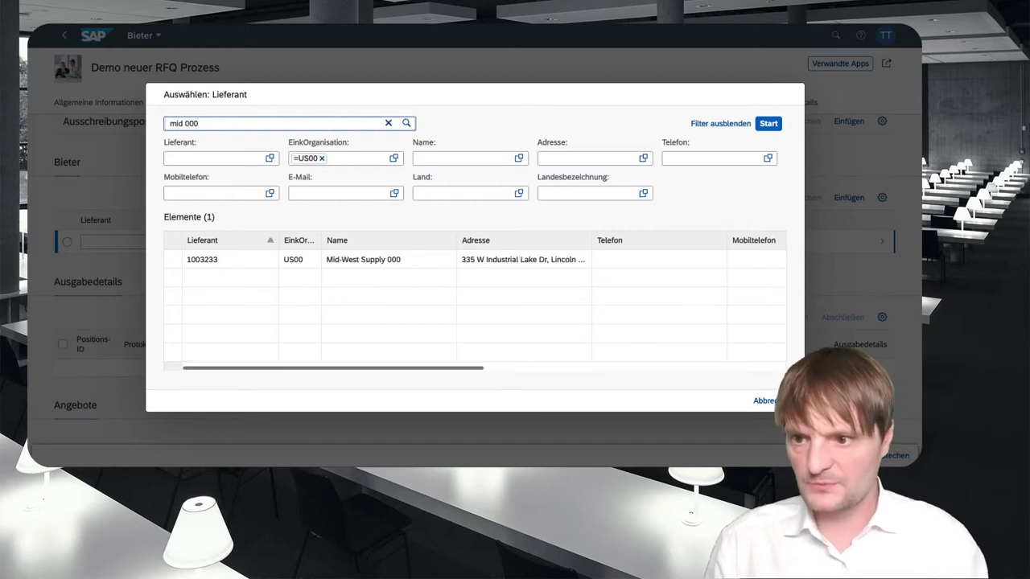
{"action": "left_click", "coordinate": [449, 266]}
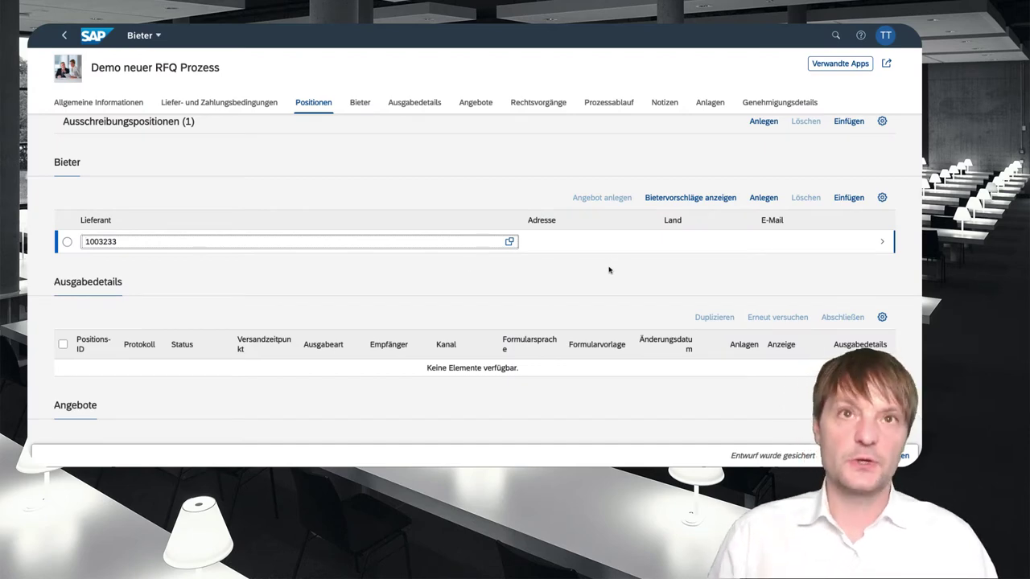
- Add the supplier Spy Gear from the bidder proposals (Bietervorschläge) as another bidder
{"action": "left_click", "coordinate": [697, 199]}
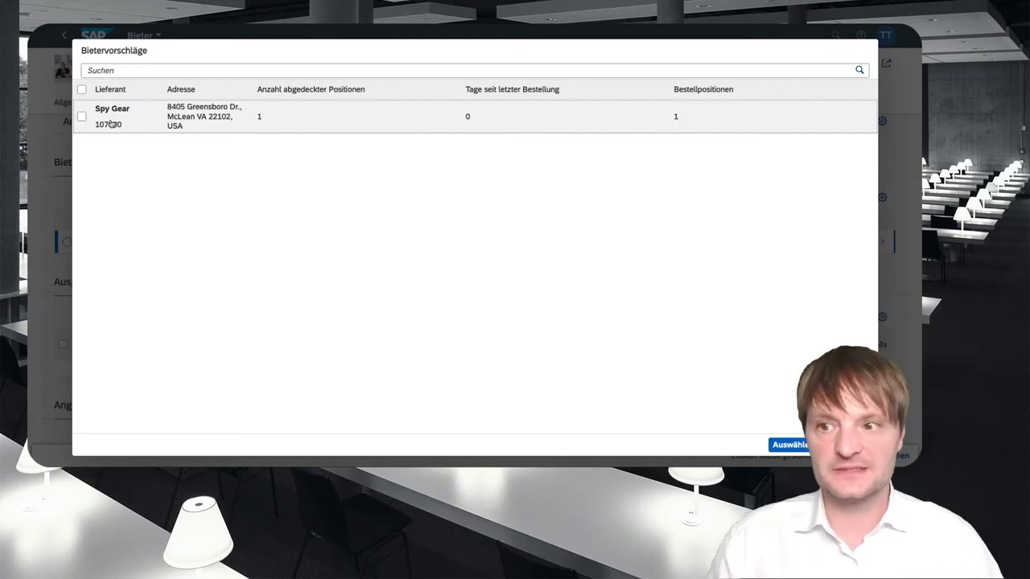
{"action": "left_click", "coordinate": [113, 117]}
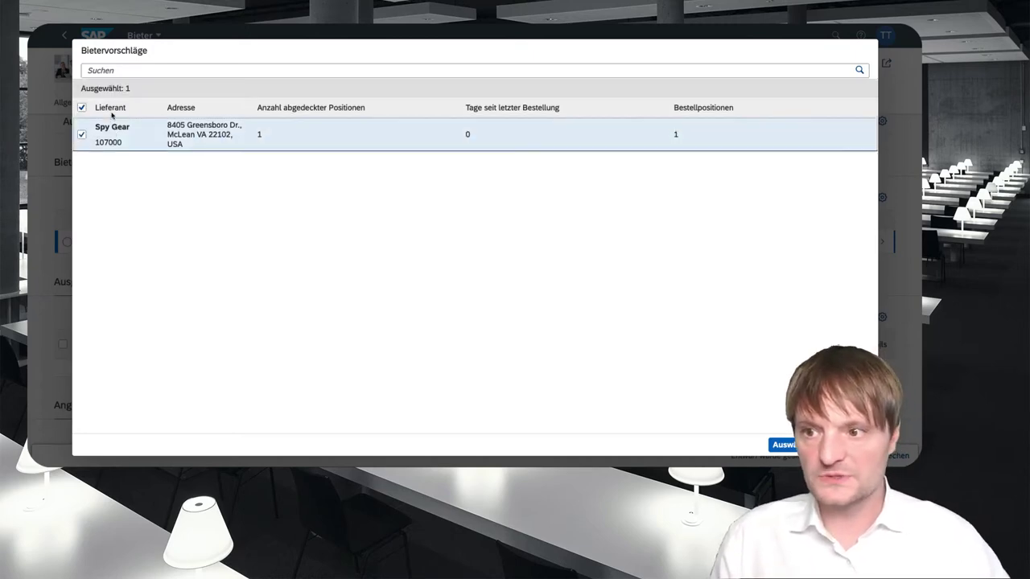
{"action": "left_click", "coordinate": [794, 441]}
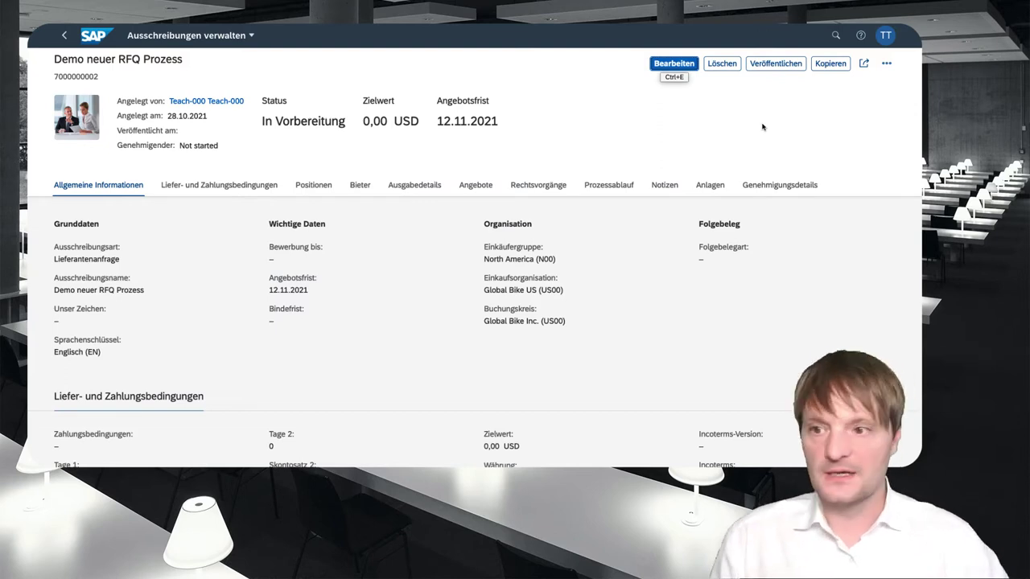
- Publish the RFQ "Demo neuer RFQ Prozess" and reopen it from the refreshed list of RFQs (Ausschreibungen)
{"action": "left_click", "coordinate": [774, 69]}
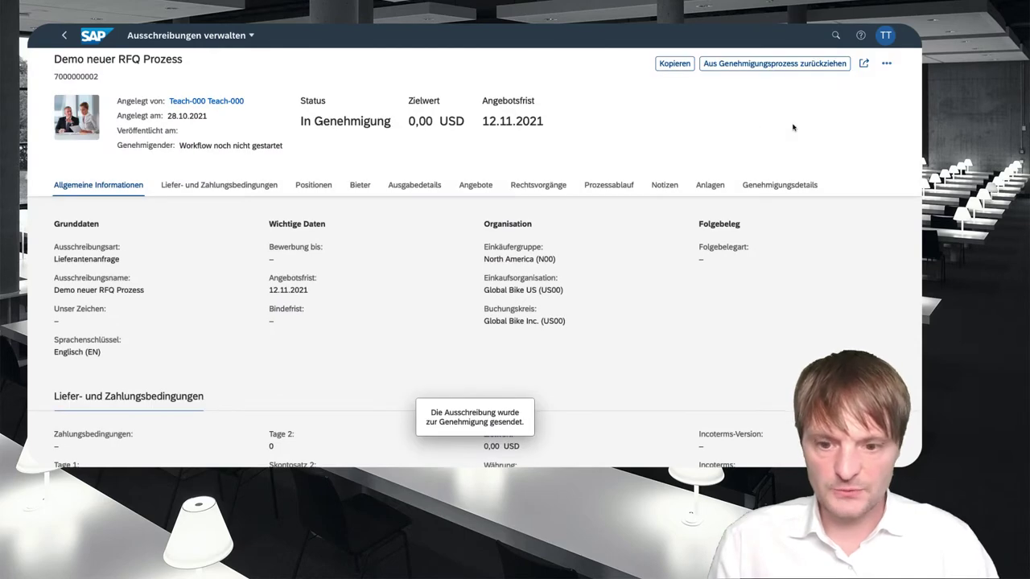
{"action": "left_click", "coordinate": [870, 150]}
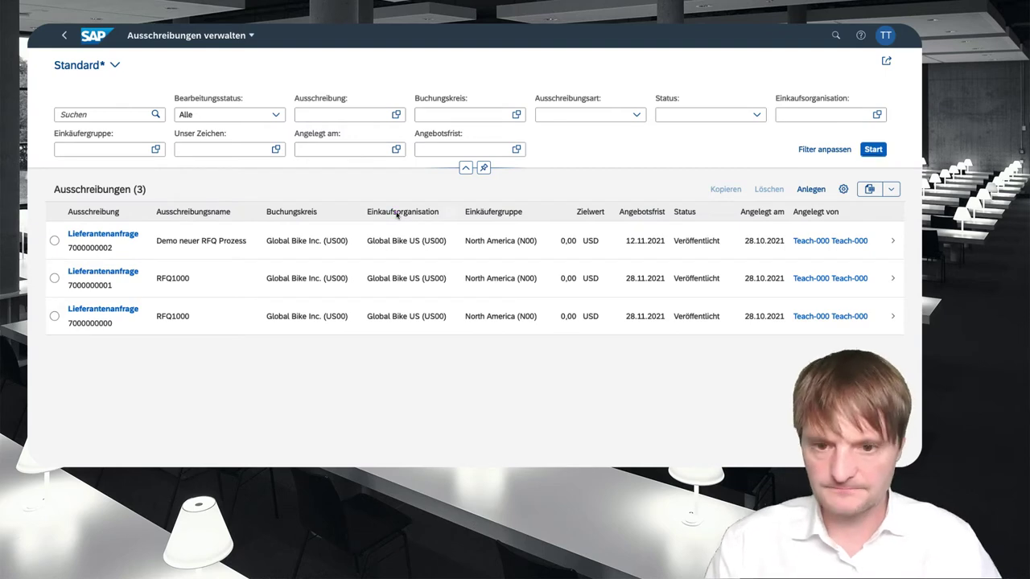
{"action": "left_click", "coordinate": [536, 241]}
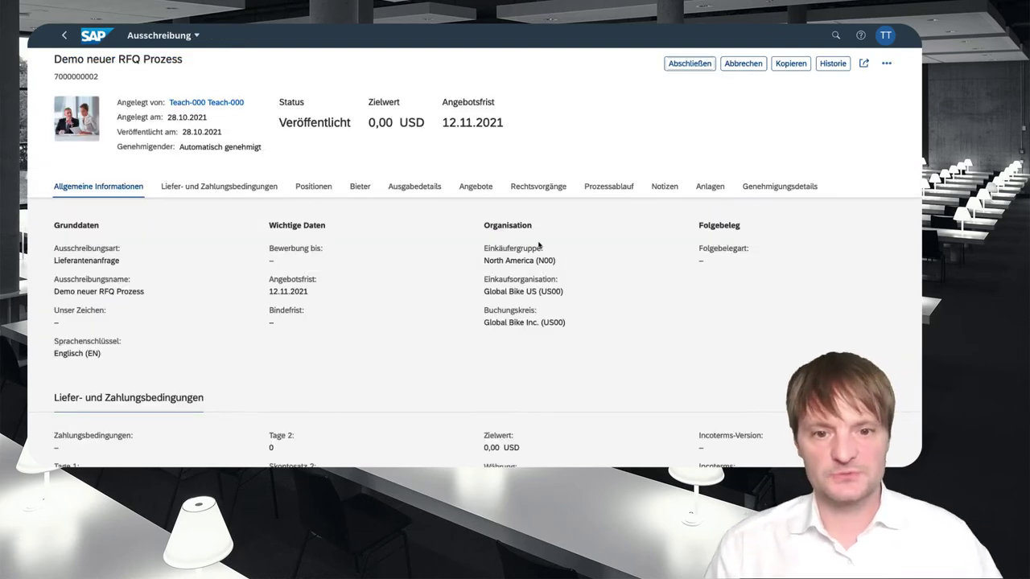
- Create a quotation (Angebot) for the bidder Mid-West Supply 000 with the submission date (Angebotsabgabedatum) 28.10.2021
{"action": "scroll", "coordinate": [538, 246], "scroll_direction": "down", "scroll_amount": 5}
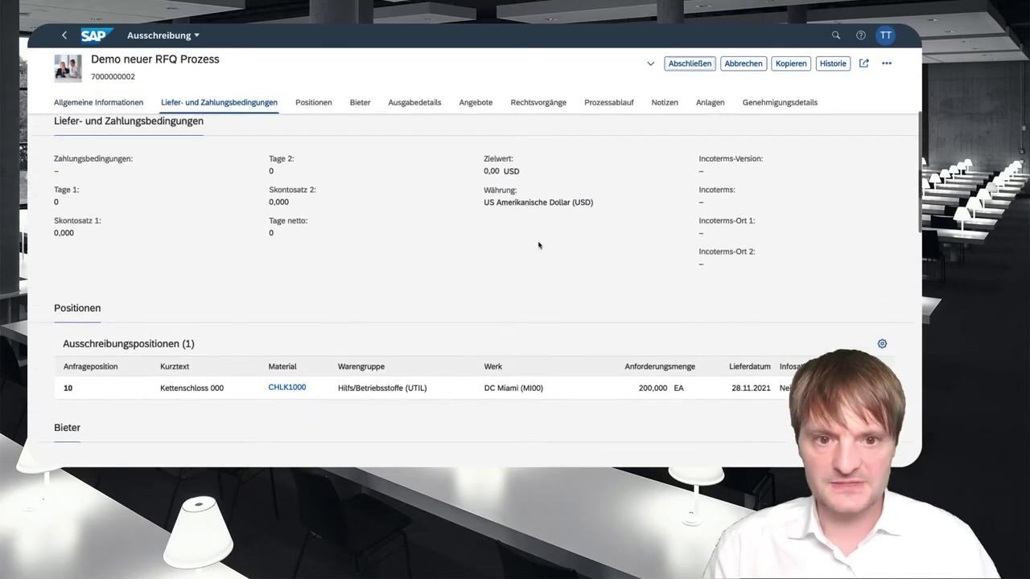
{"action": "scroll", "coordinate": [538, 245], "scroll_direction": "down", "scroll_amount": 5}
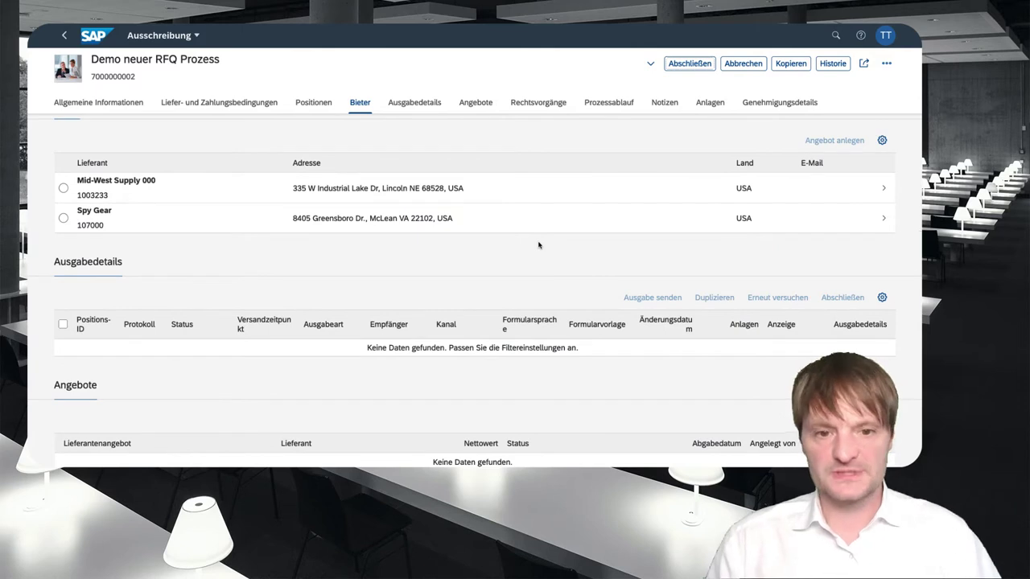
{"action": "left_click", "coordinate": [112, 199]}
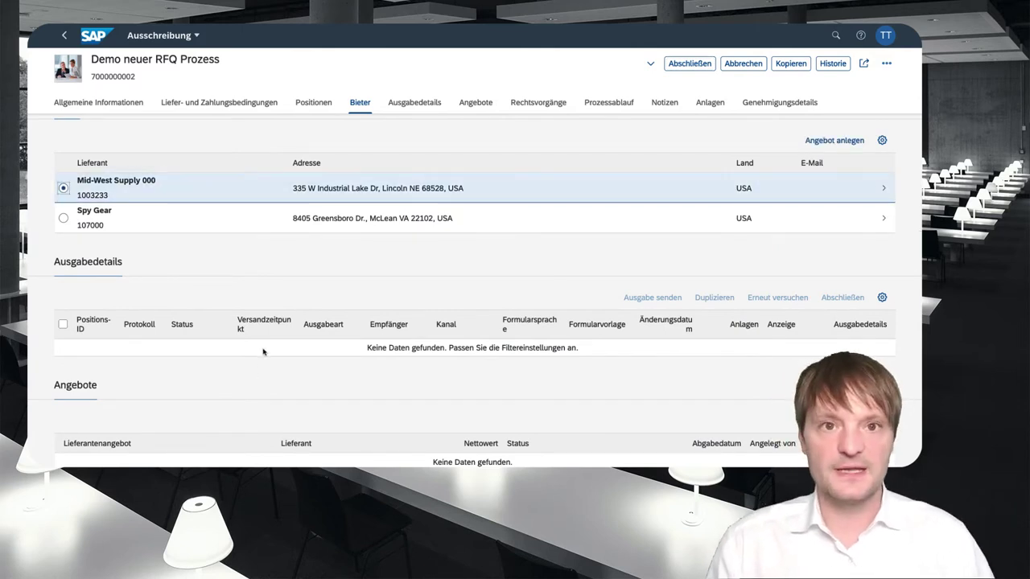
{"action": "left_click", "coordinate": [813, 141]}
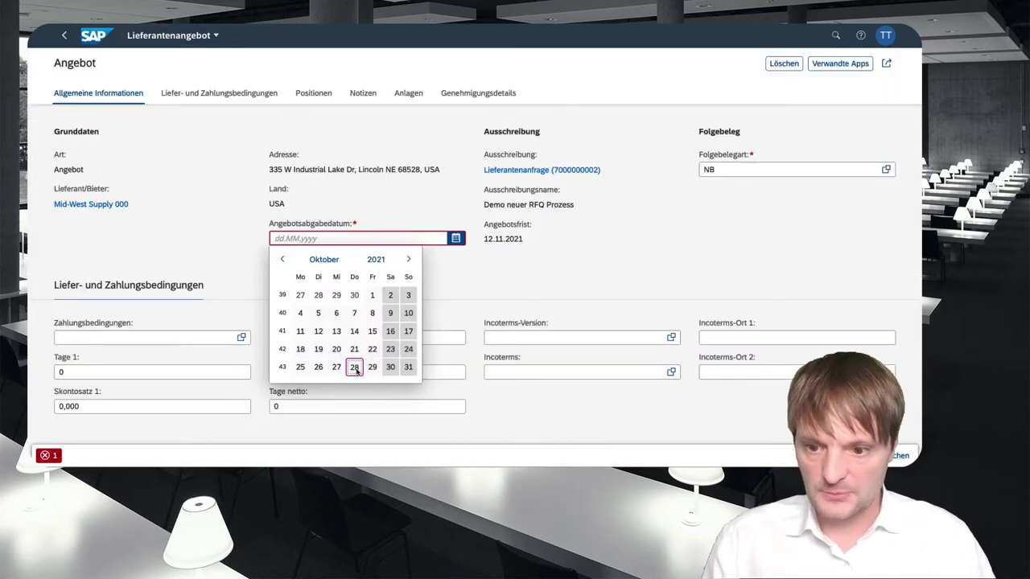
{"action": "left_click", "coordinate": [357, 370]}
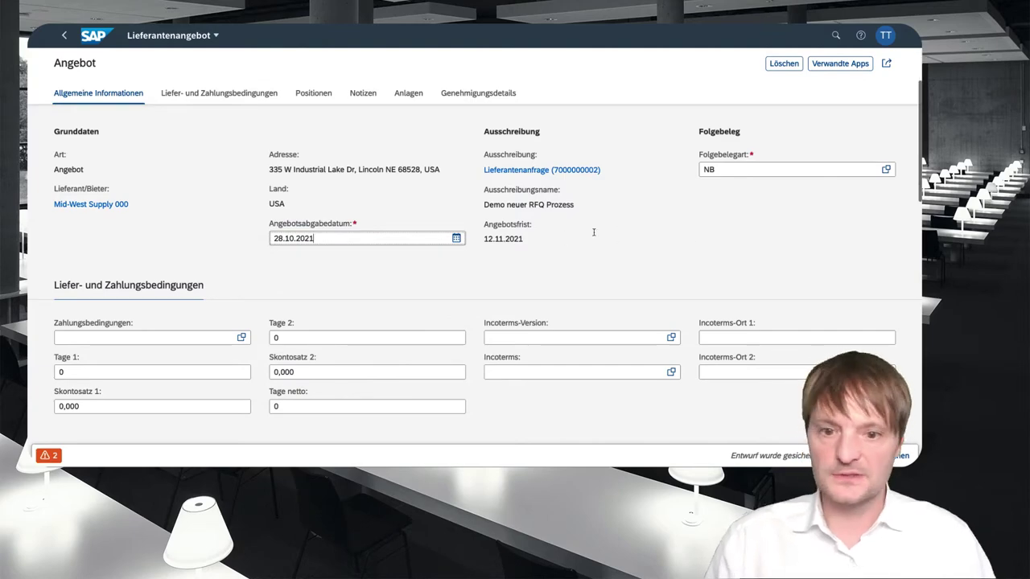
- Set the quotation item's net order price to 34,50 USD and its offered quantity to 150, save, and return to the RFQ
{"action": "scroll", "coordinate": [601, 221], "scroll_direction": "down", "scroll_amount": 5}
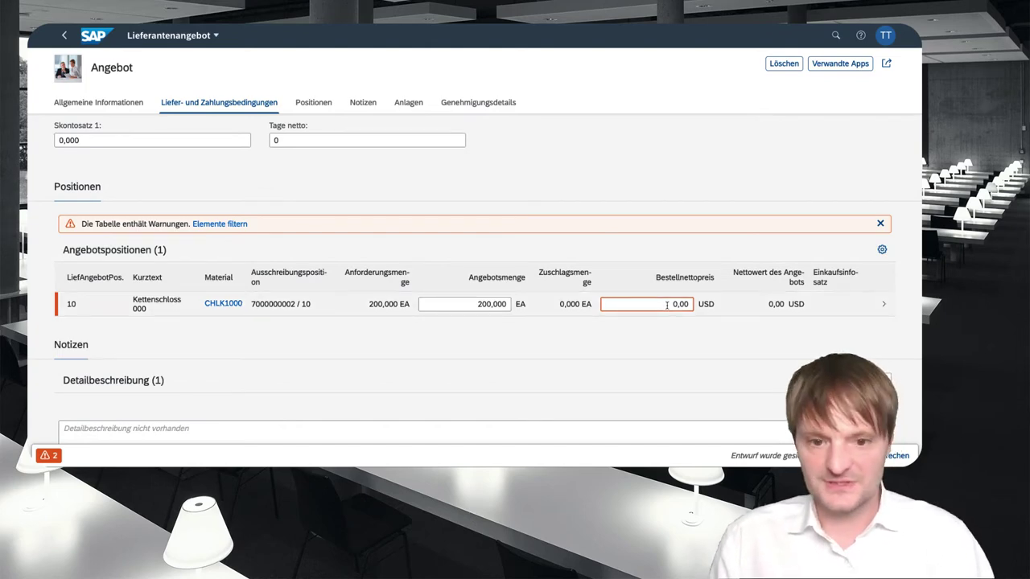
{"action": "left_click_drag", "start_coordinate": [667, 305], "coordinate": [691, 304]}
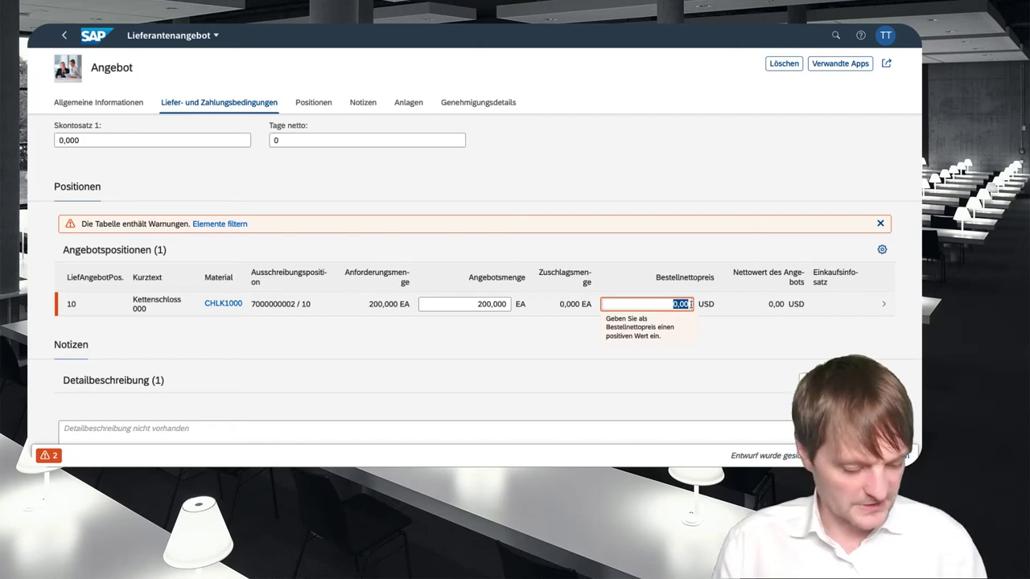
{"action": "type", "text": "343"}
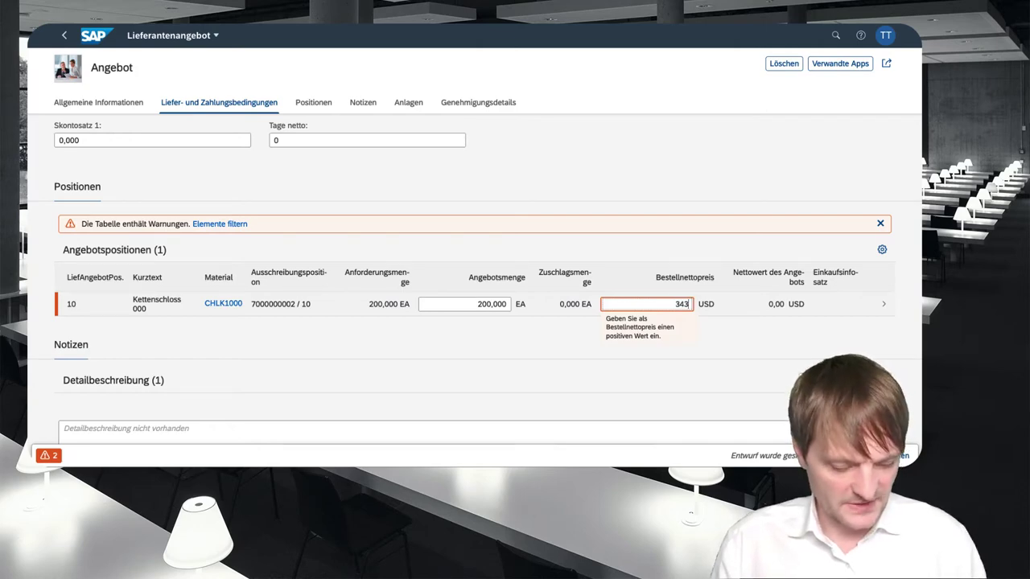
{"action": "type", "text": ",5"}
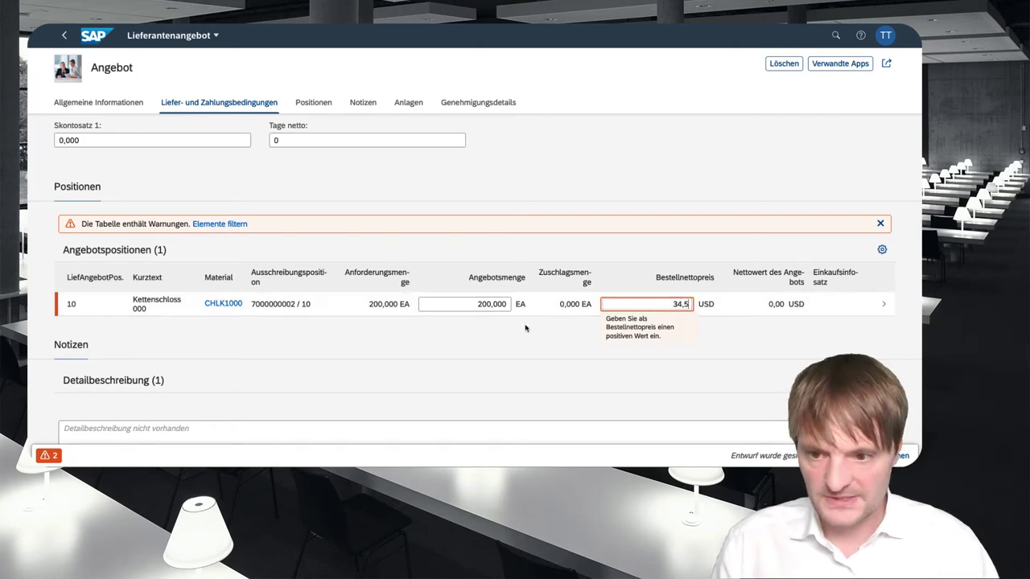
{"action": "double_click", "coordinate": [485, 277]}
{"action": "type", "text": "150"}
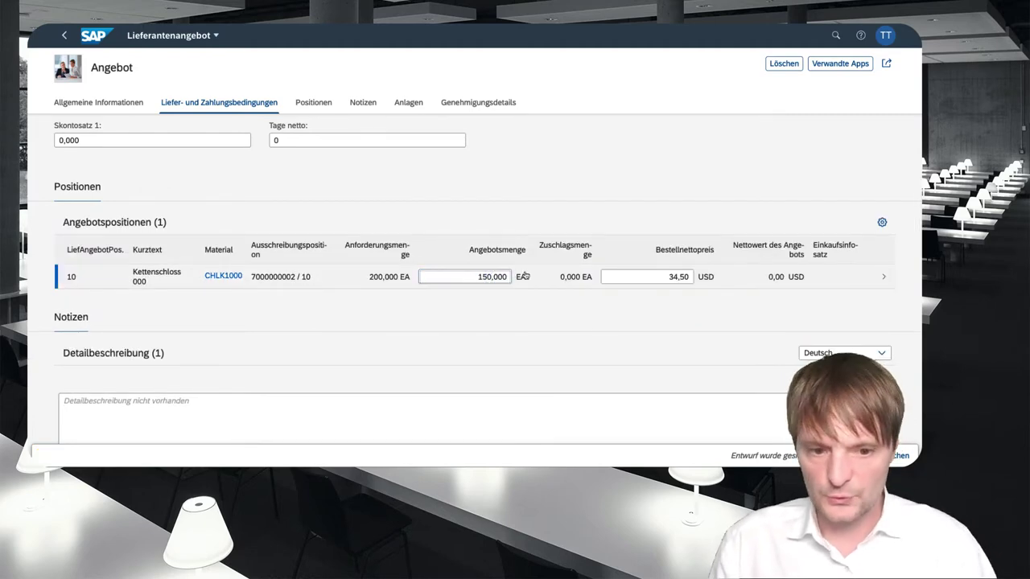
{"action": "key", "text": "alt+Left"}
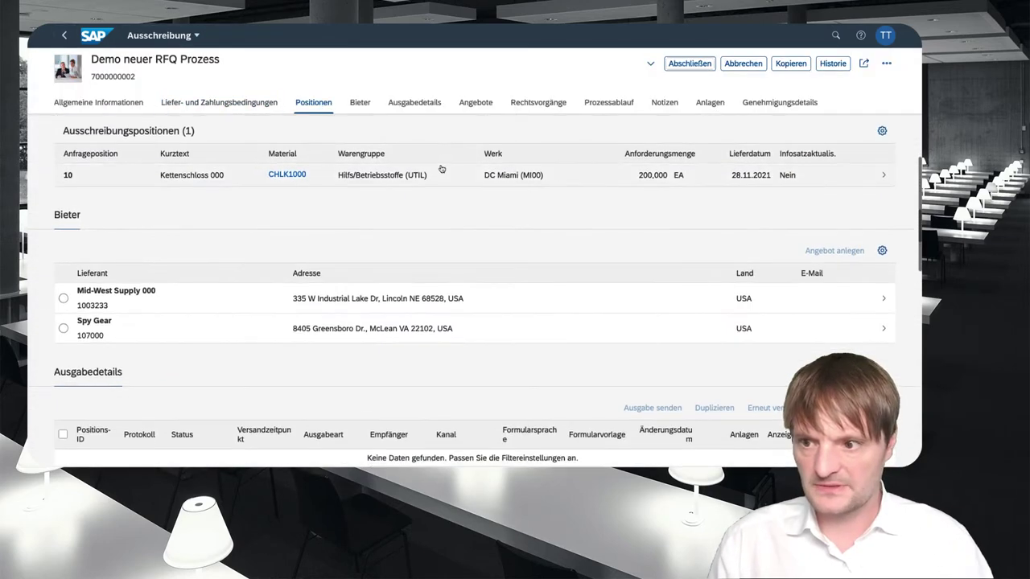
- Examine the RFQ's bidders, the Mid-West Supply 000 entry under Angebote, and the process flow (Prozessablauf)
{"action": "scroll", "coordinate": [441, 168], "scroll_direction": "down", "scroll_amount": 2}
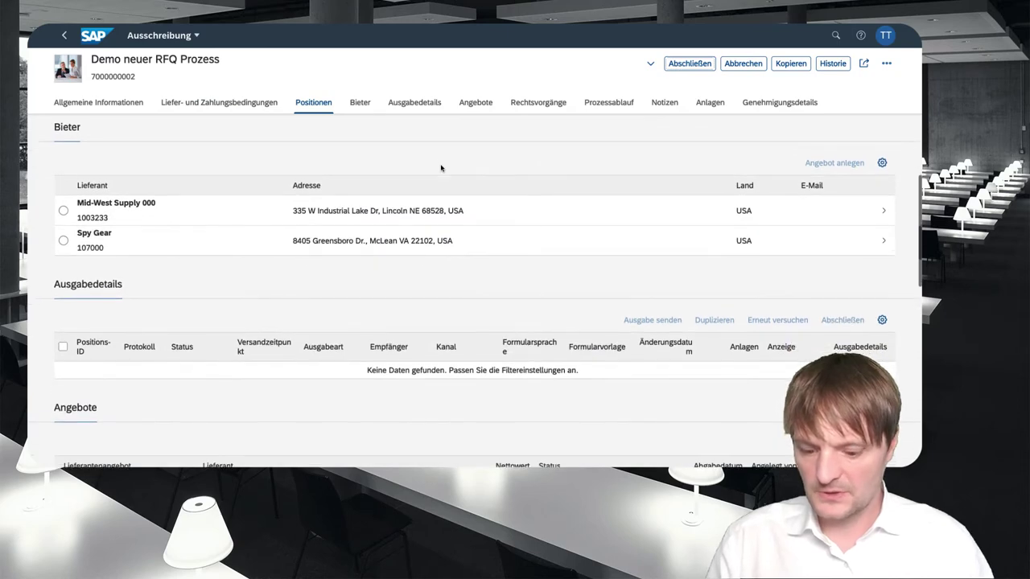
{"action": "left_click_drag", "start_coordinate": [43, 172], "coordinate": [165, 281]}
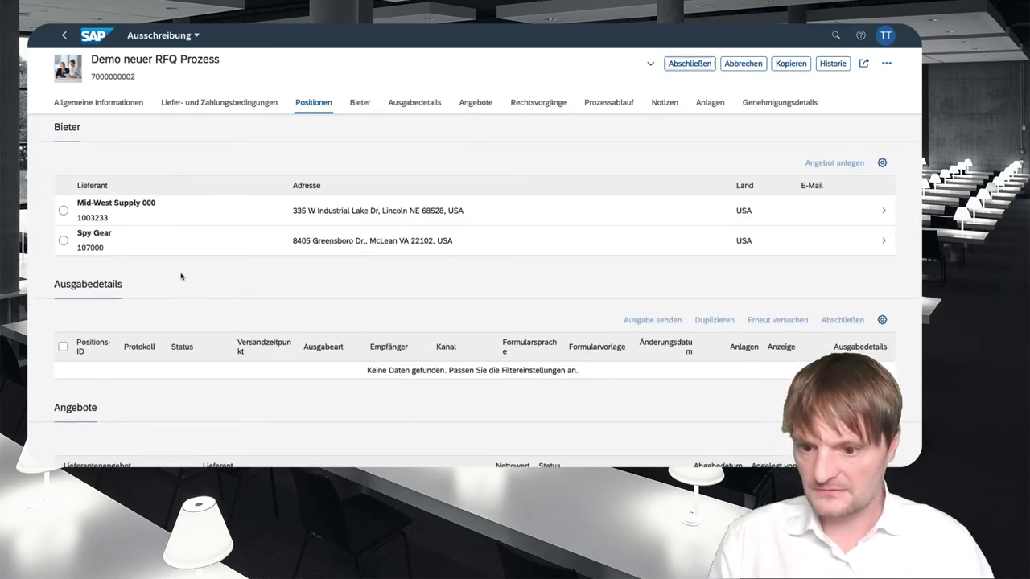
{"action": "scroll", "coordinate": [181, 276], "scroll_direction": "down", "scroll_amount": 2}
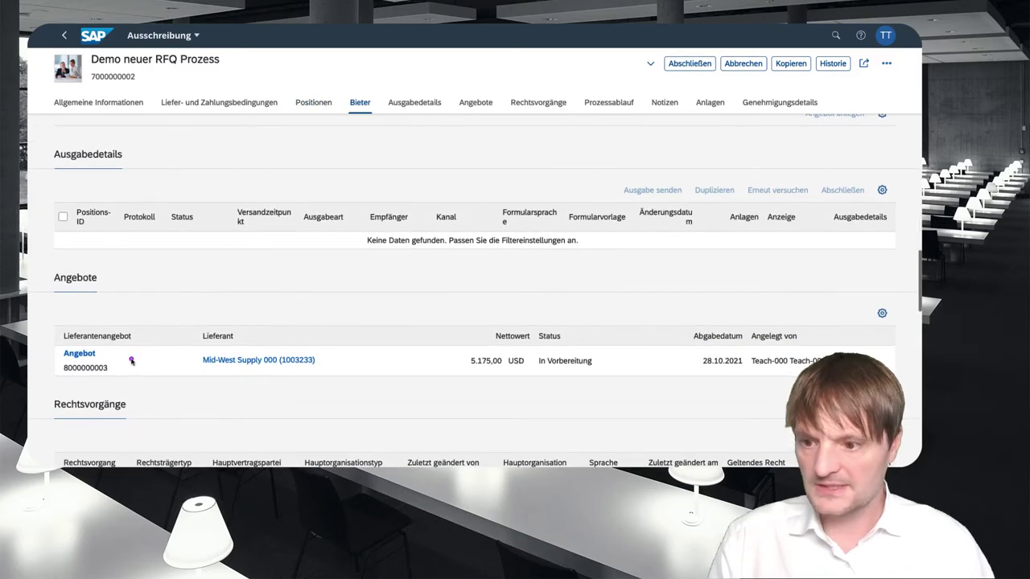
{"action": "left_click_drag", "start_coordinate": [126, 364], "coordinate": [235, 359]}
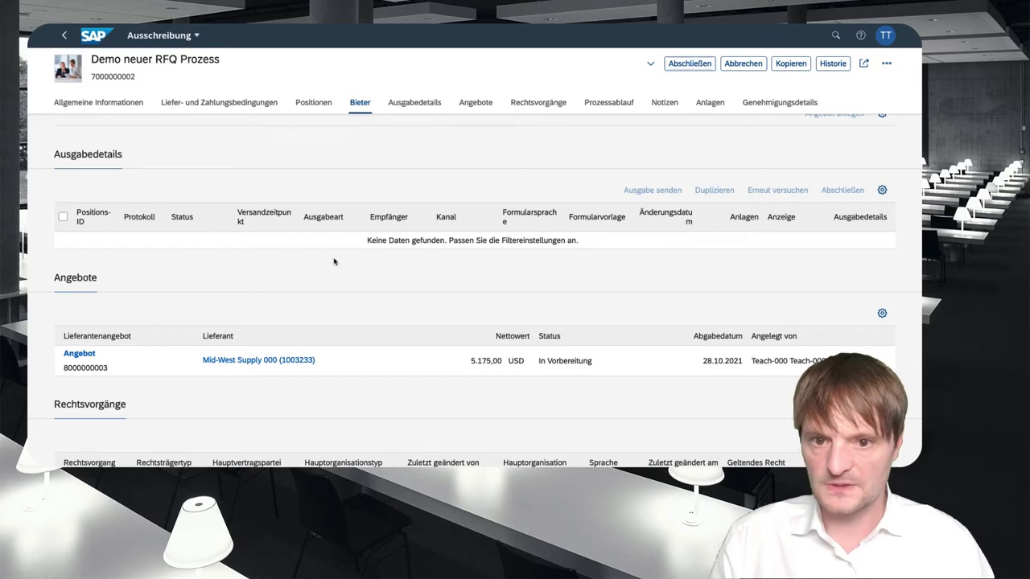
{"action": "scroll", "coordinate": [604, 108], "scroll_direction": "down", "scroll_amount": 1}
{"action": "left_click", "coordinate": [604, 103]}
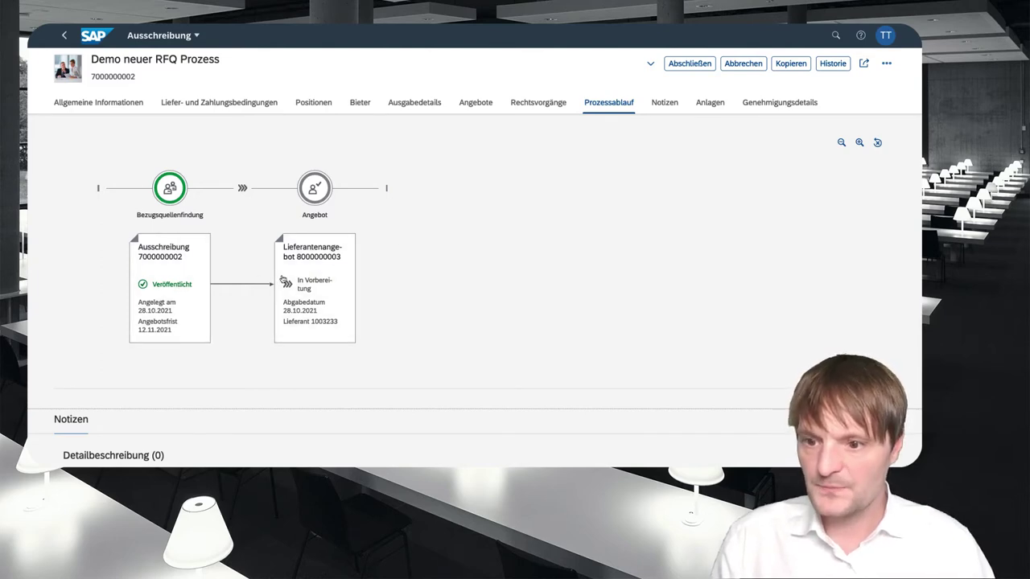
{"action": "left_click", "coordinate": [352, 286]}
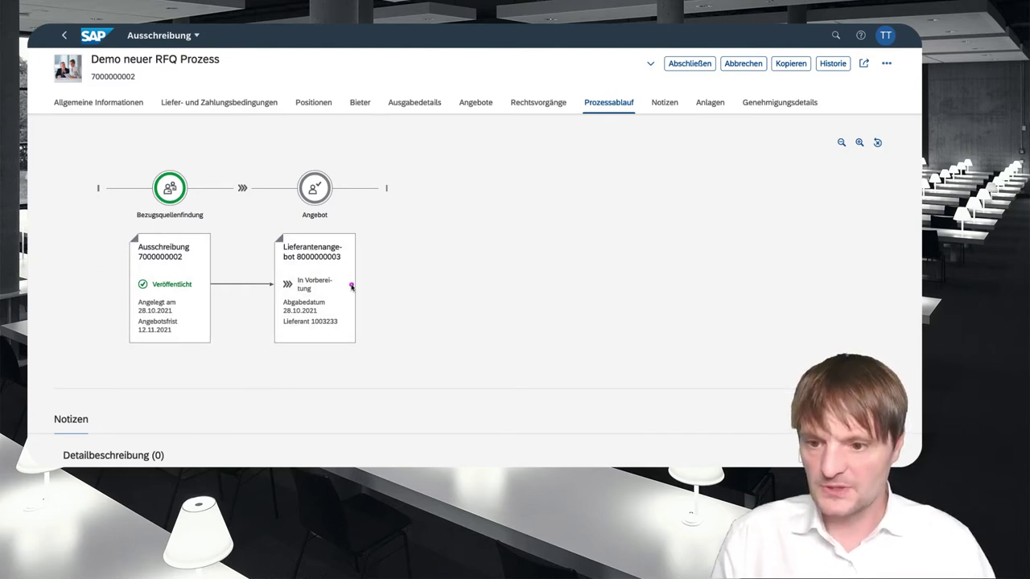
{"action": "left_click_drag", "start_coordinate": [352, 286], "coordinate": [447, 284]}
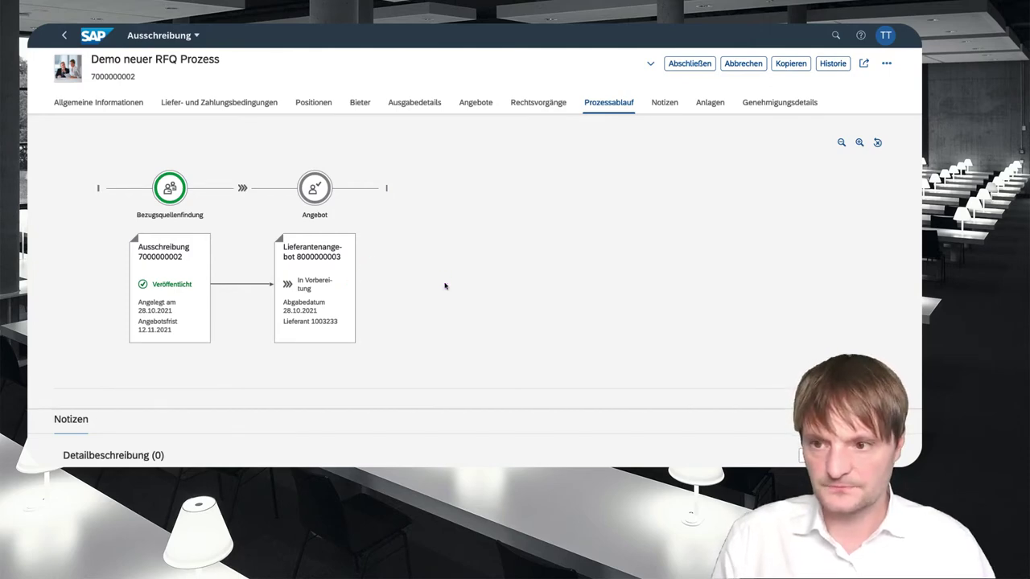
- Create a quotation for the bidder Spy Gear with the submission date (Angebotsabgabedatum) 28.10.2021
{"action": "left_click", "coordinate": [360, 102]}
{"action": "left_click", "coordinate": [61, 214]}
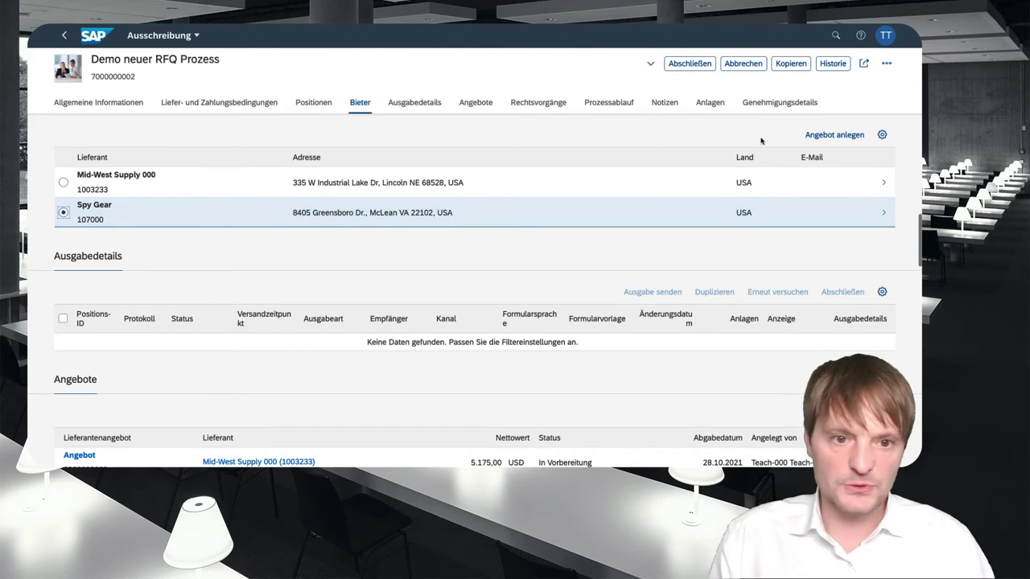
{"action": "left_click", "coordinate": [834, 135]}
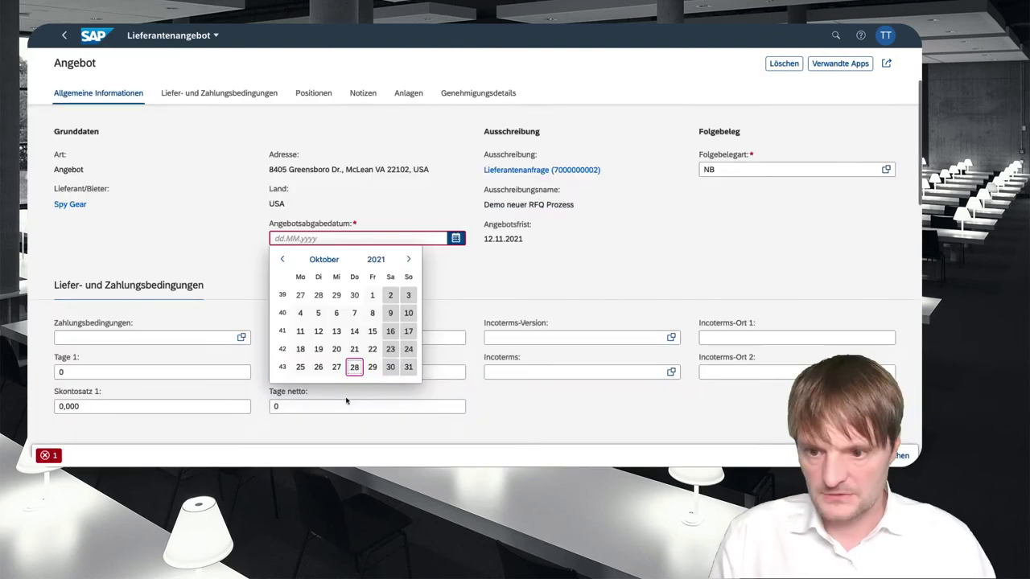
{"action": "left_click", "coordinate": [357, 367]}
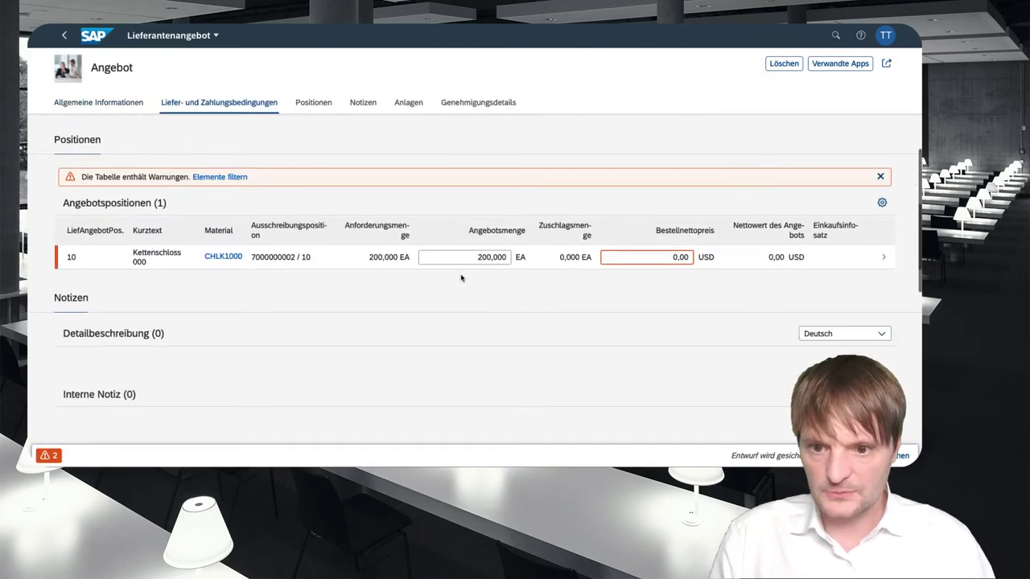
- Set the Spy Gear quotation item's net order price (Bestellnettopreis) to 35,00 USD and save the quotation
{"action": "type", "text": "35,00"}
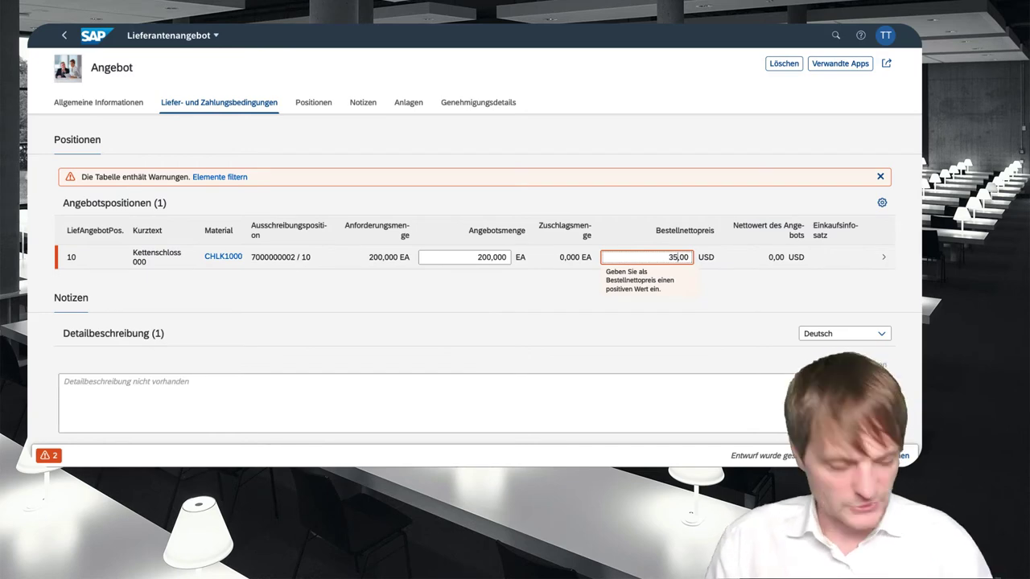
{"action": "left_click", "coordinate": [582, 300]}
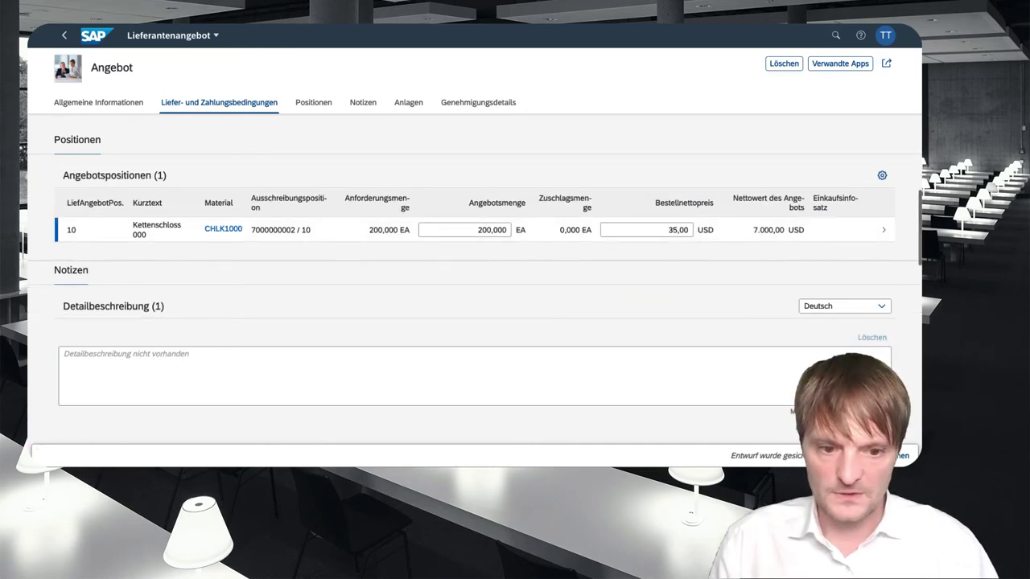
{"action": "left_click", "coordinate": [897, 456]}
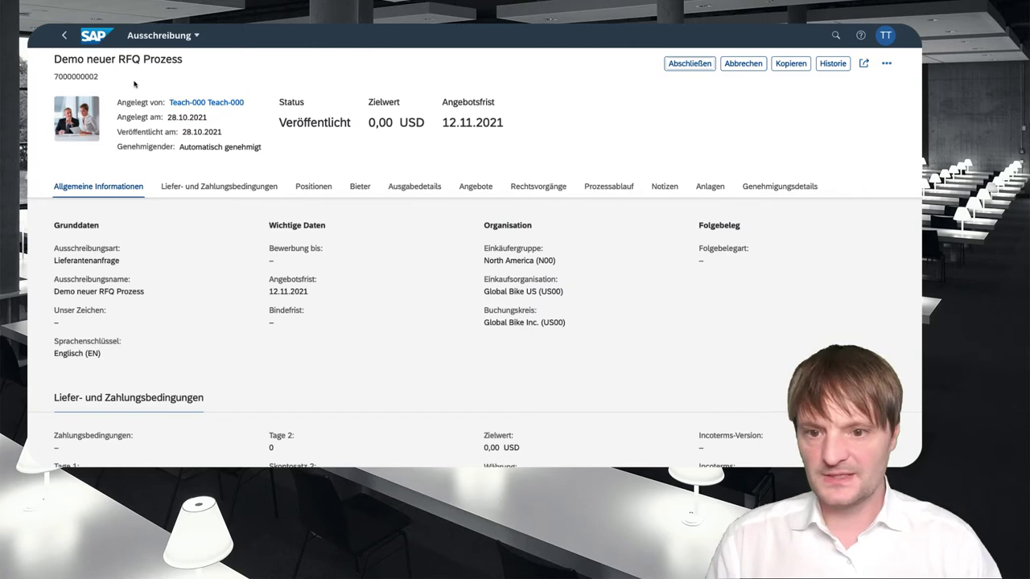
- Open the Mid-West Supply 000 quotation from the RFQ's process flow (Prozessablauf), submit it (Abgeben), and go back
{"action": "left_click", "coordinate": [630, 186]}
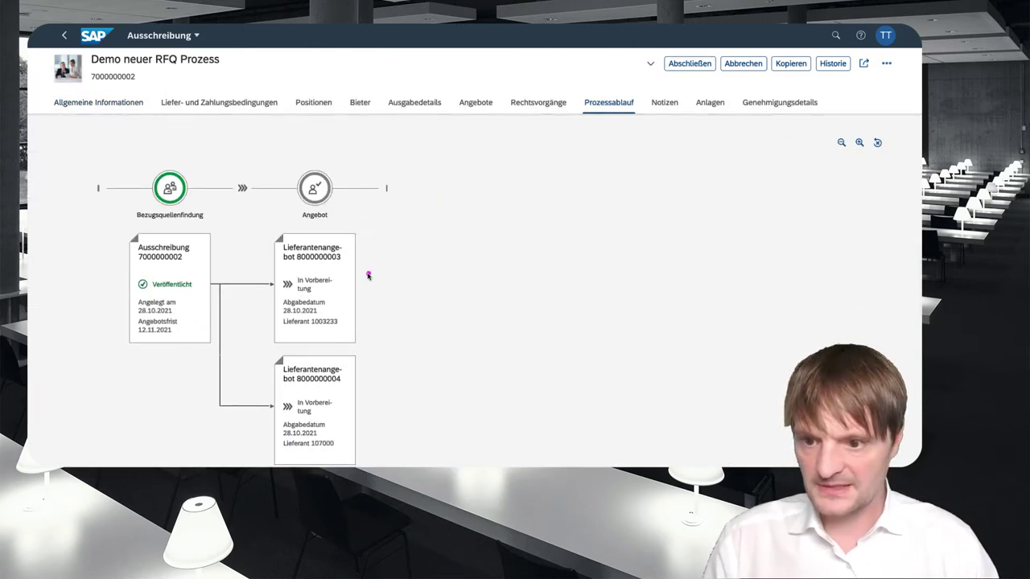
{"action": "left_click_drag", "start_coordinate": [363, 273], "coordinate": [475, 269]}
{"action": "left_click_drag", "start_coordinate": [351, 412], "coordinate": [467, 418]}
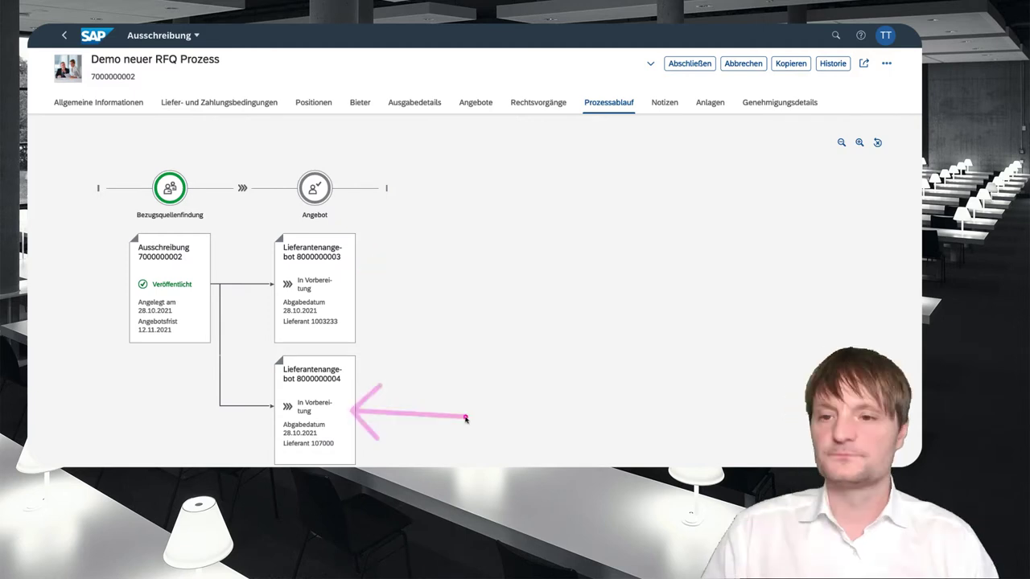
{"action": "scroll", "coordinate": [427, 356], "scroll_direction": "up", "scroll_amount": 1}
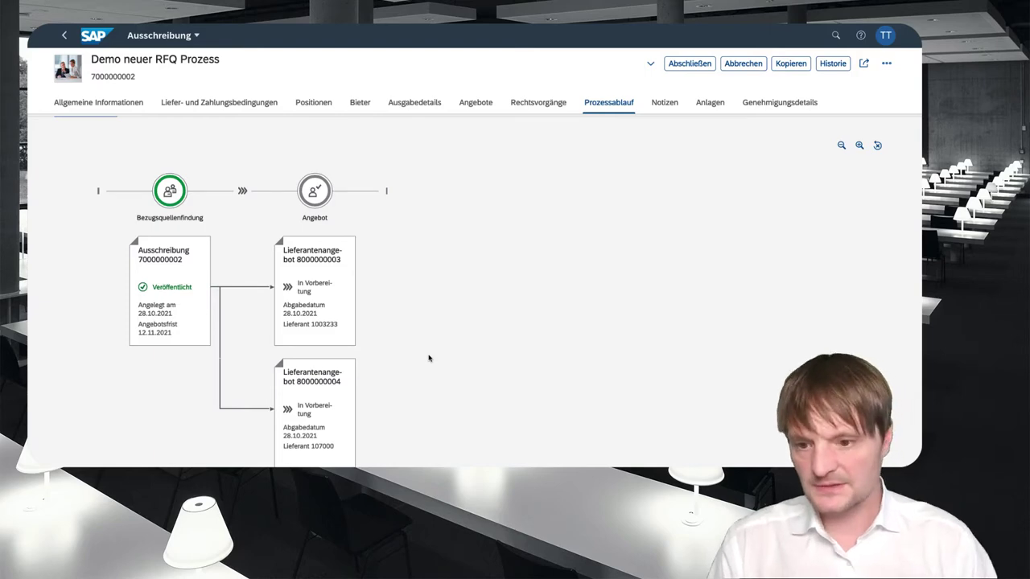
{"action": "left_click_drag", "start_coordinate": [338, 285], "coordinate": [419, 288]}
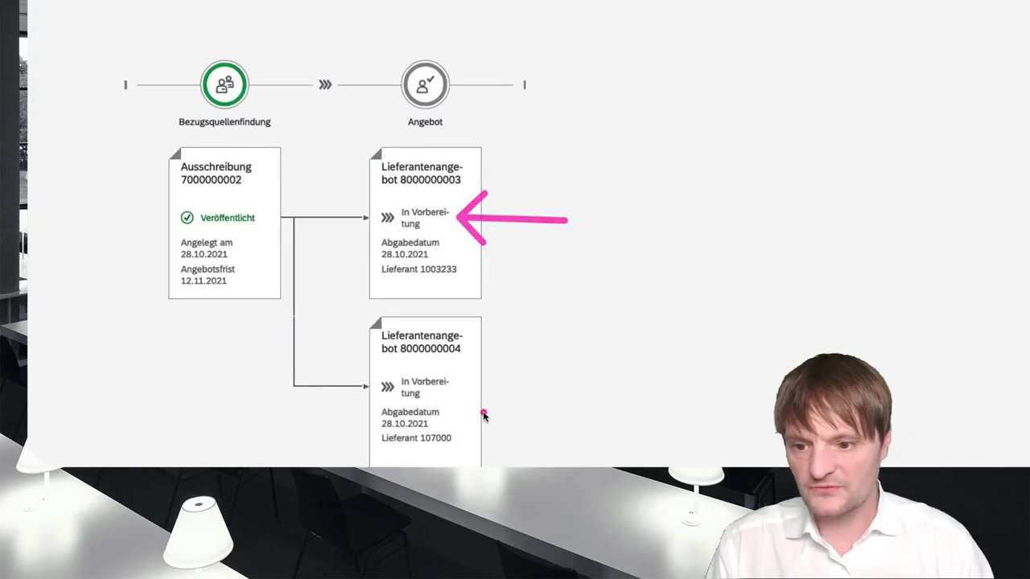
{"action": "left_click_drag", "start_coordinate": [483, 415], "coordinate": [529, 394]}
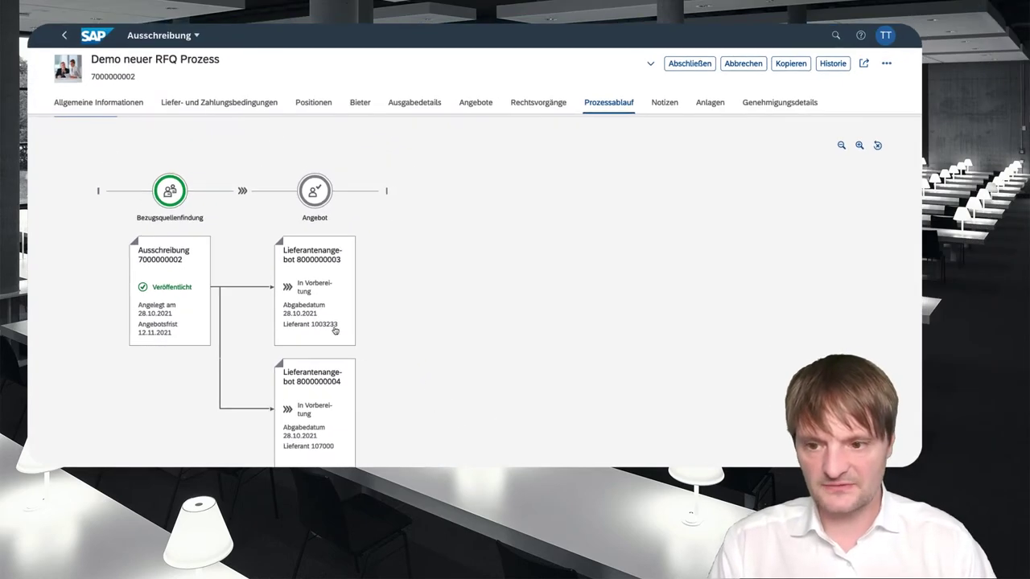
{"action": "left_click", "coordinate": [305, 298]}
{"action": "left_click", "coordinate": [420, 288]}
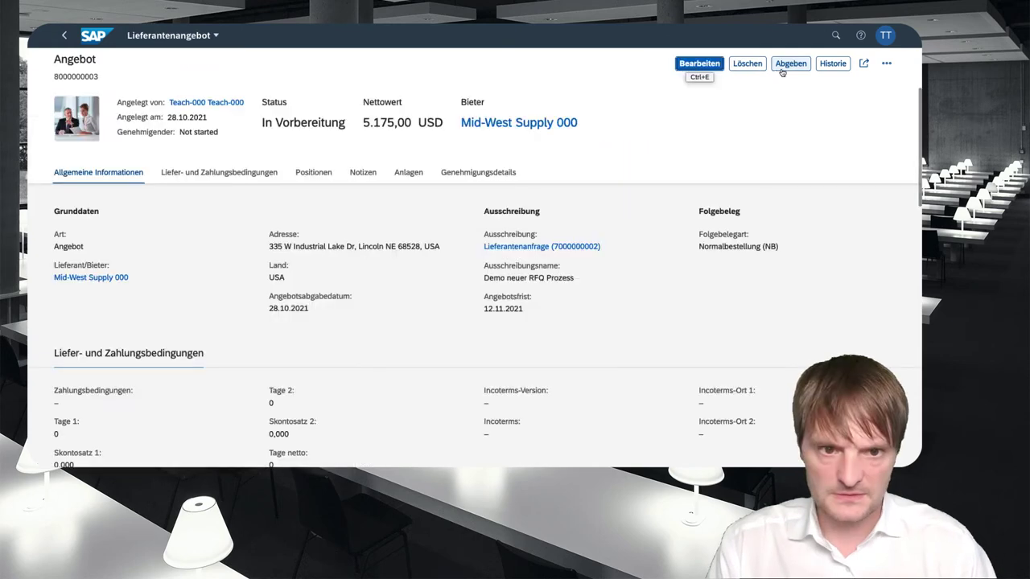
{"action": "left_click", "coordinate": [787, 68]}
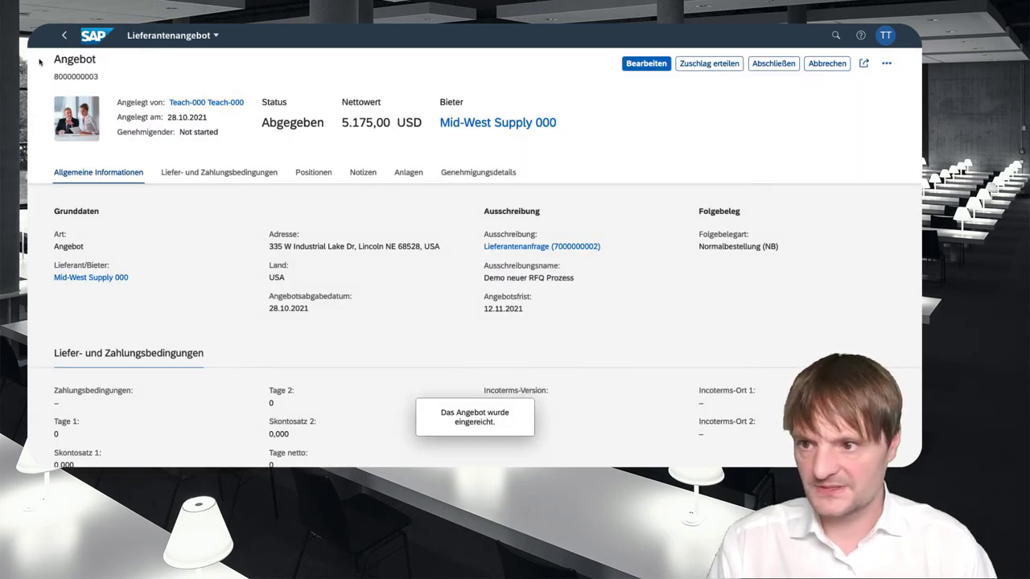
{"action": "left_click", "coordinate": [64, 37]}
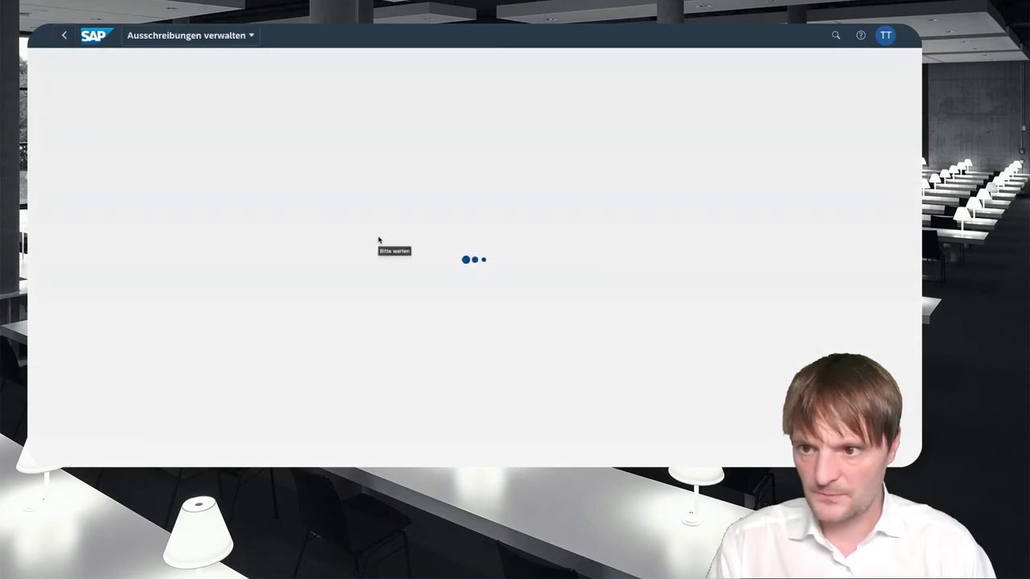
- Open the Spy Gear quotation from the RFQ's process flow (Prozessablauf), submit it (Abgeben), and return to the process flow
{"action": "left_click", "coordinate": [318, 282]}
{"action": "left_click", "coordinate": [413, 190]}
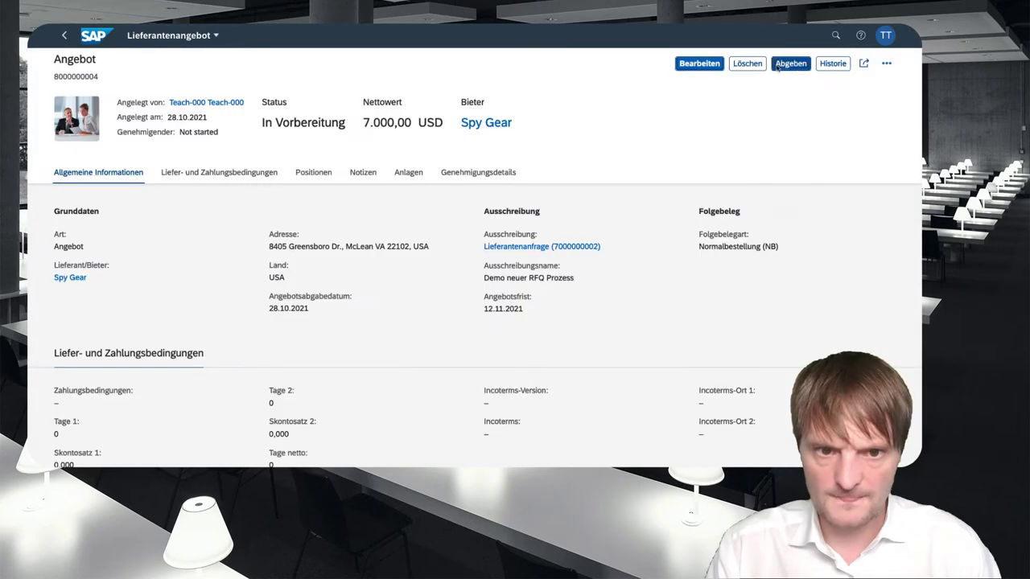
{"action": "left_click", "coordinate": [790, 64]}
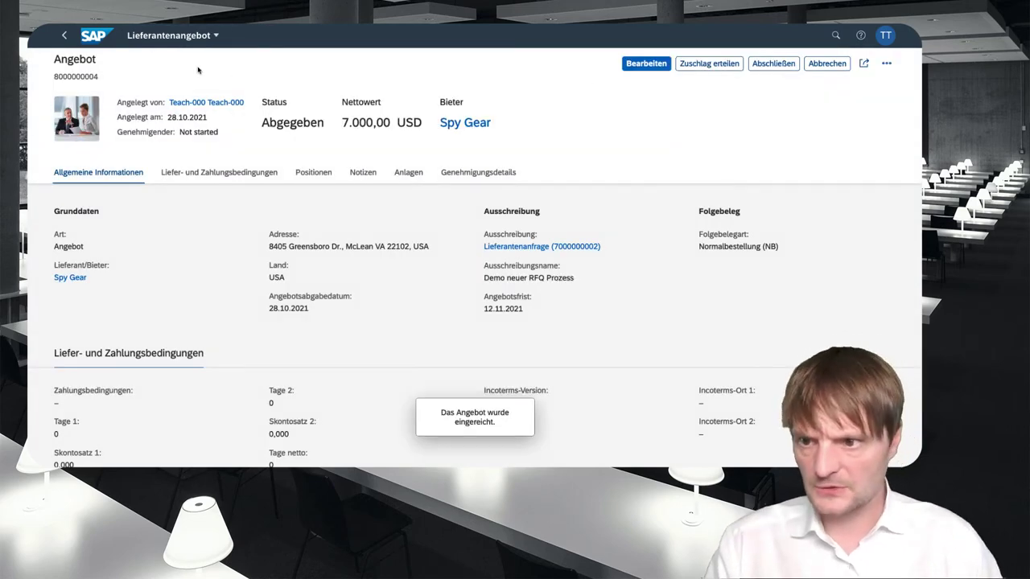
{"action": "left_click", "coordinate": [64, 35]}
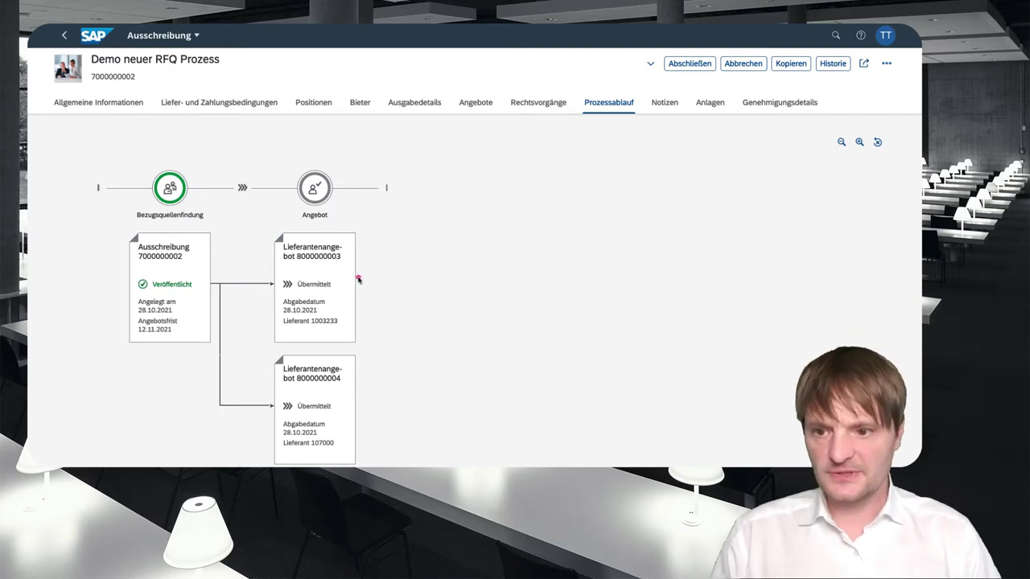
{"action": "left_click_drag", "start_coordinate": [361, 279], "coordinate": [445, 279]}
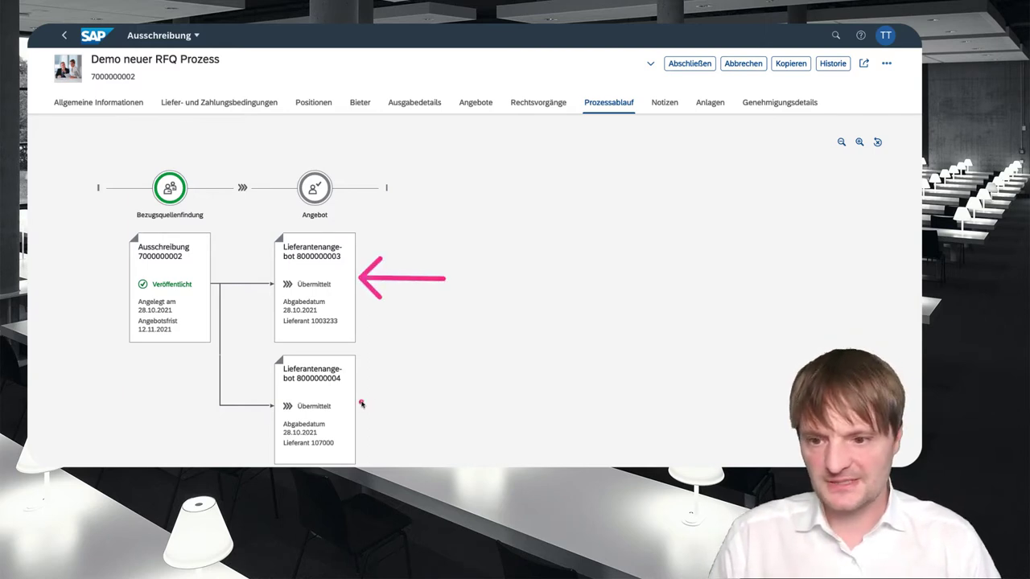
{"action": "left_click_drag", "start_coordinate": [360, 406], "coordinate": [461, 412]}
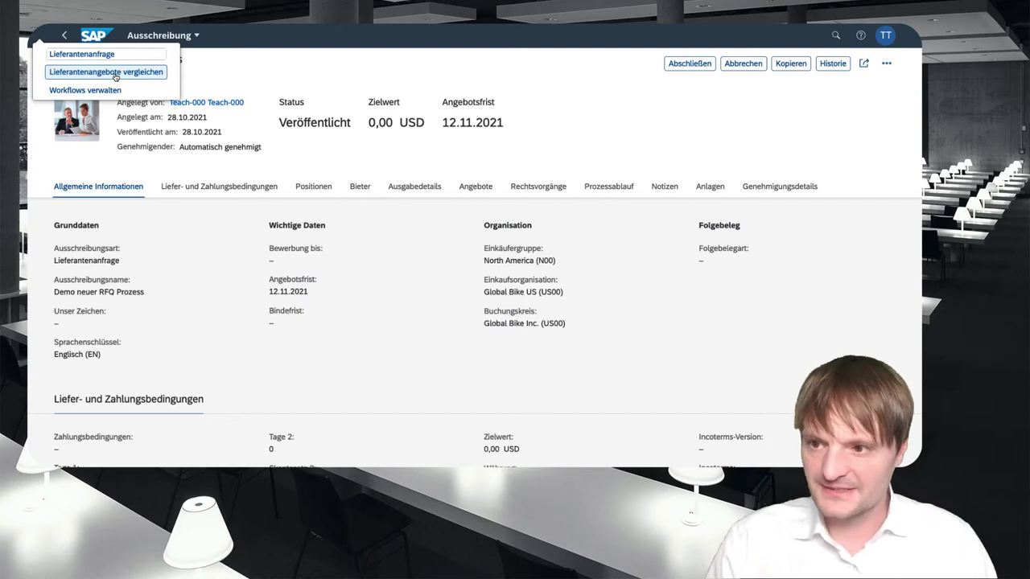
- Open the supplier quotation comparison (Lieferantenangebote vergleichen) for the RFQ and examine both bidders' quotation entries
{"action": "left_click", "coordinate": [116, 75]}
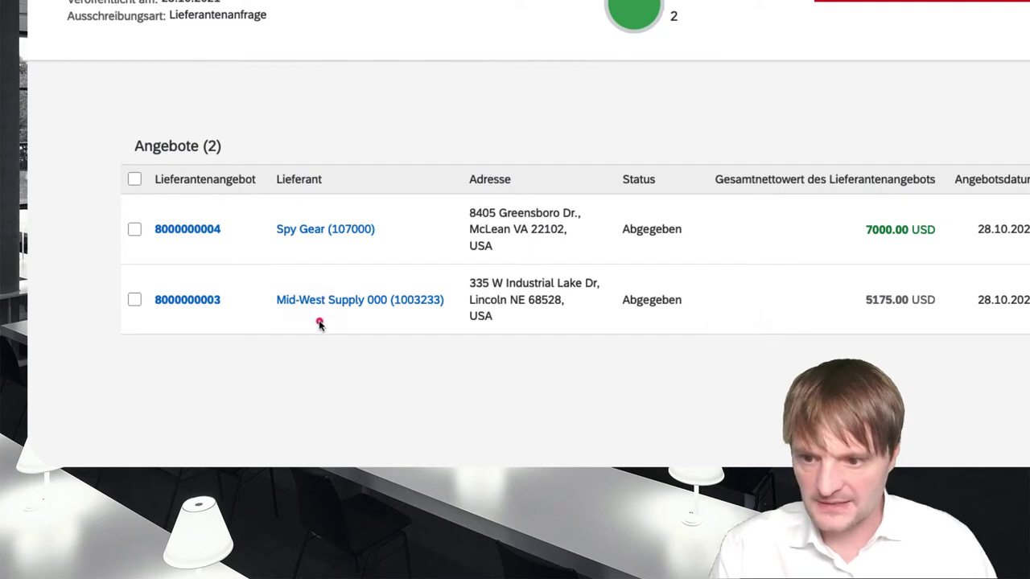
{"action": "left_click_drag", "start_coordinate": [322, 320], "coordinate": [218, 404]}
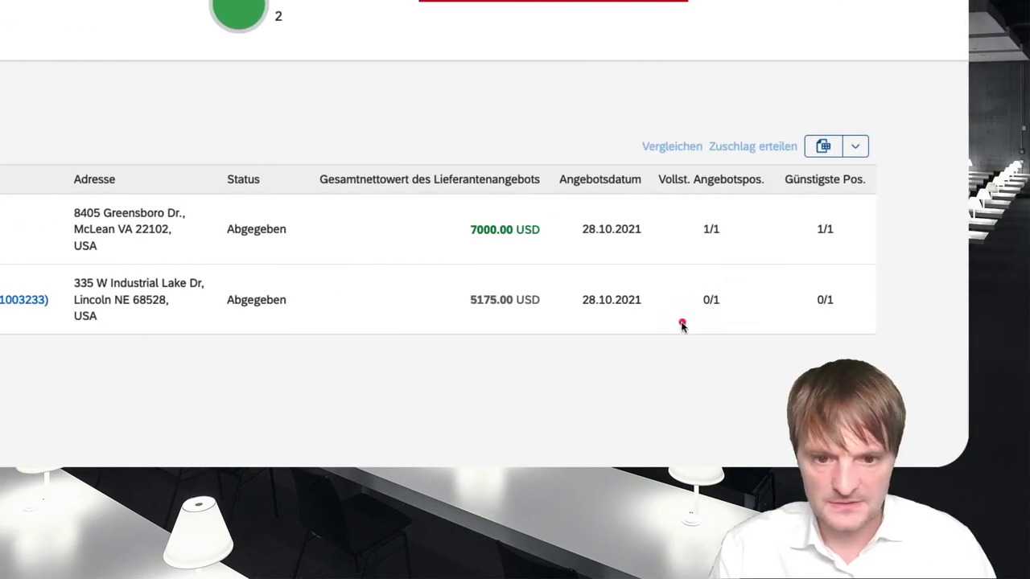
{"action": "left_click_drag", "start_coordinate": [719, 304], "coordinate": [747, 389]}
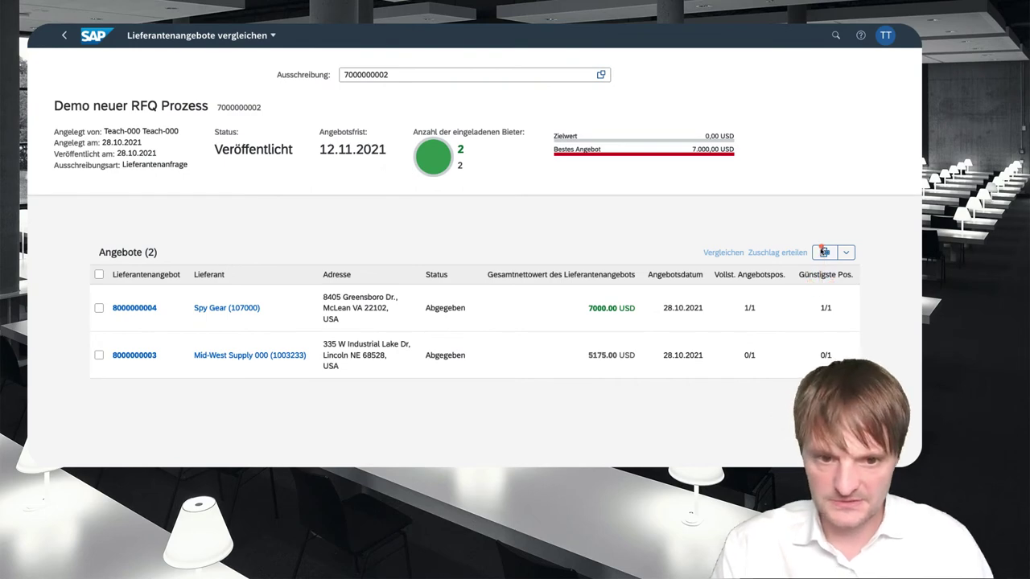
- Compare the Mid-West Supply 000 and Spy Gear quotations side by side at header and item level, and return to the quotation list
{"action": "left_click", "coordinate": [99, 355]}
{"action": "left_click", "coordinate": [99, 308]}
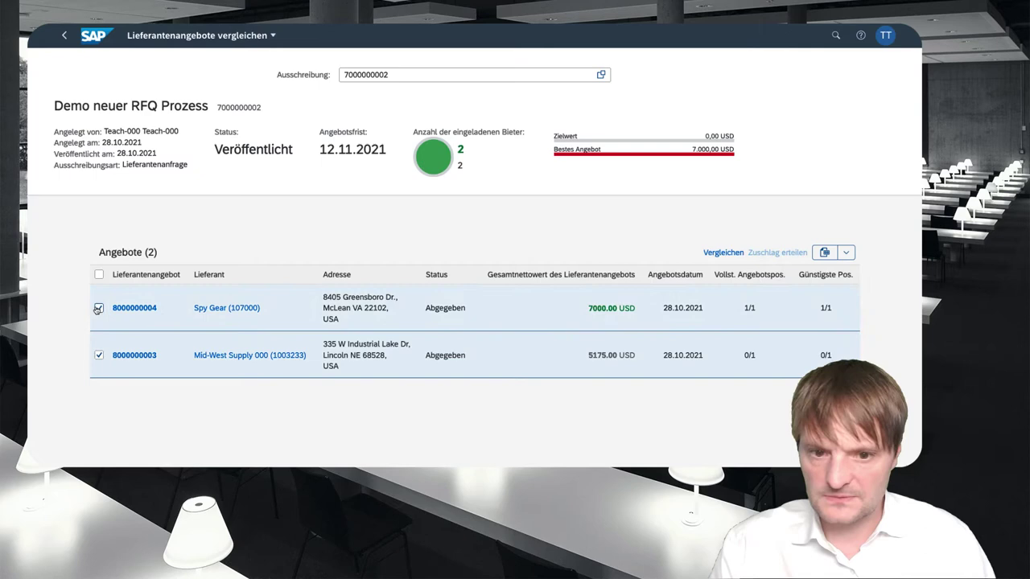
{"action": "left_click", "coordinate": [723, 252]}
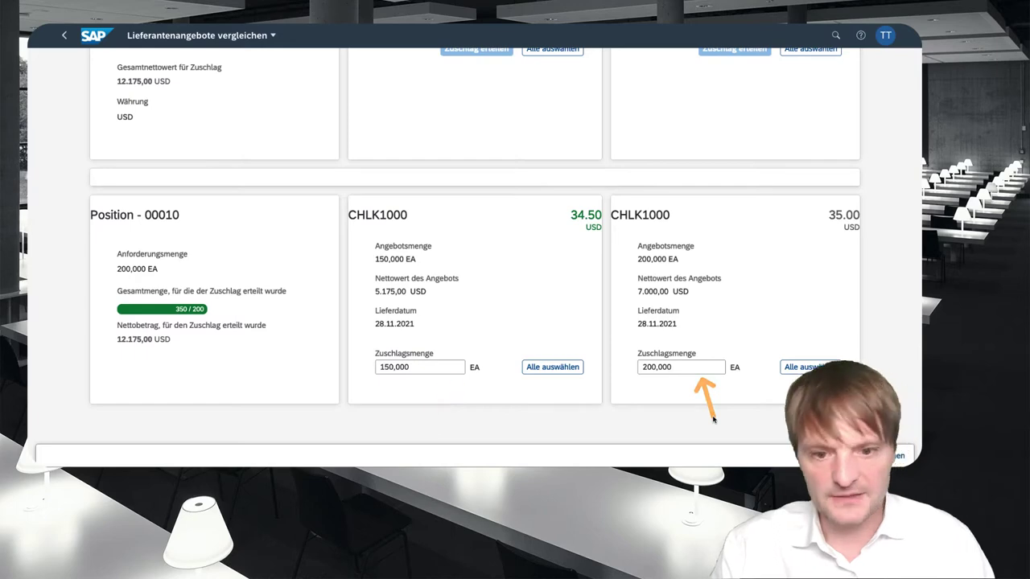
{"action": "scroll", "coordinate": [696, 362], "scroll_direction": "up", "scroll_amount": 5}
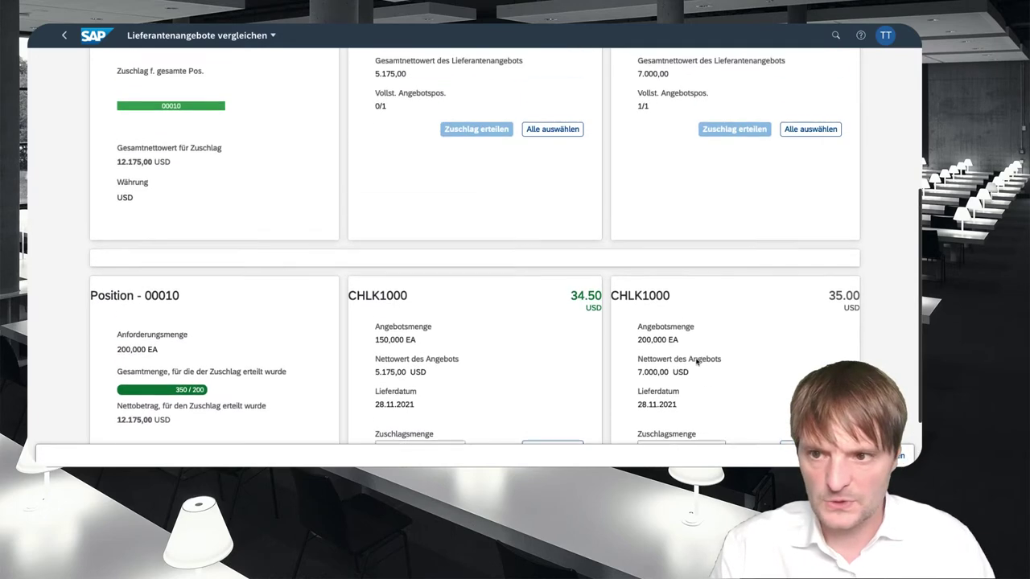
{"action": "scroll", "coordinate": [699, 362], "scroll_direction": "up", "scroll_amount": 3}
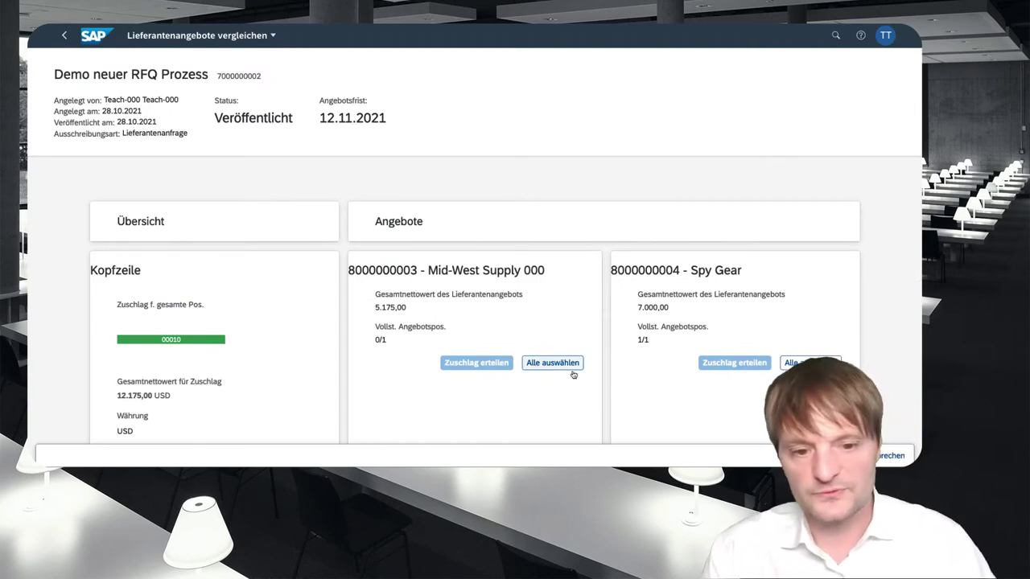
{"action": "left_click", "coordinate": [897, 456]}
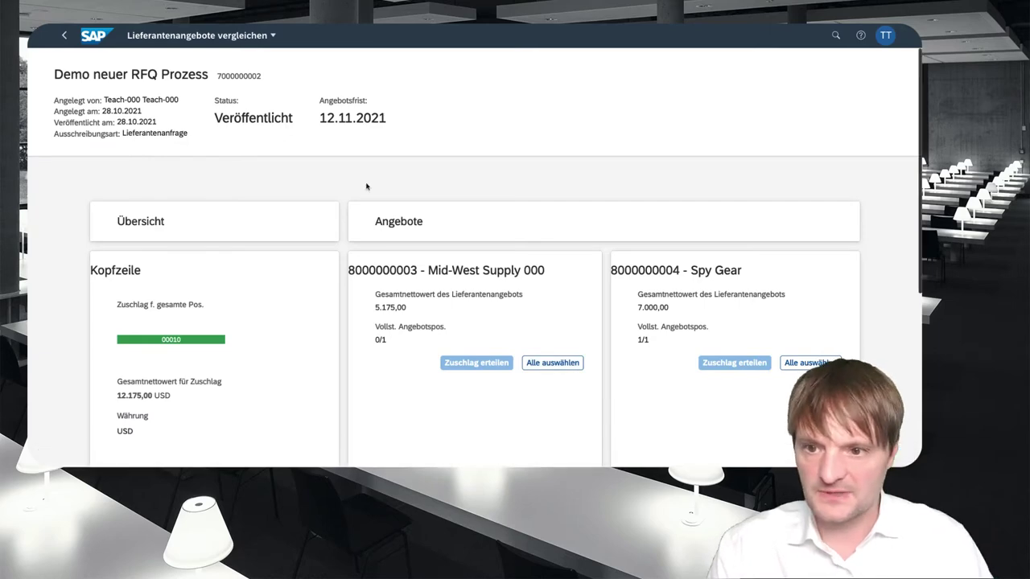
{"action": "left_click", "coordinate": [64, 36]}
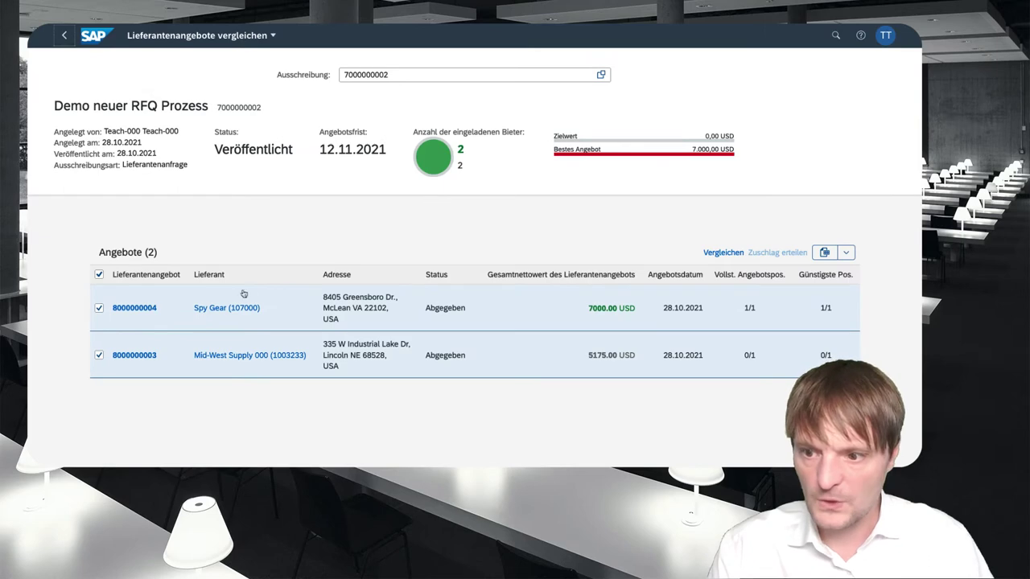
- Award only the Spy Gear quotation (Zuschlag erteilen), leaving out Mid-West Supply 000, and go back to the RFQ
{"action": "left_click", "coordinate": [99, 355]}
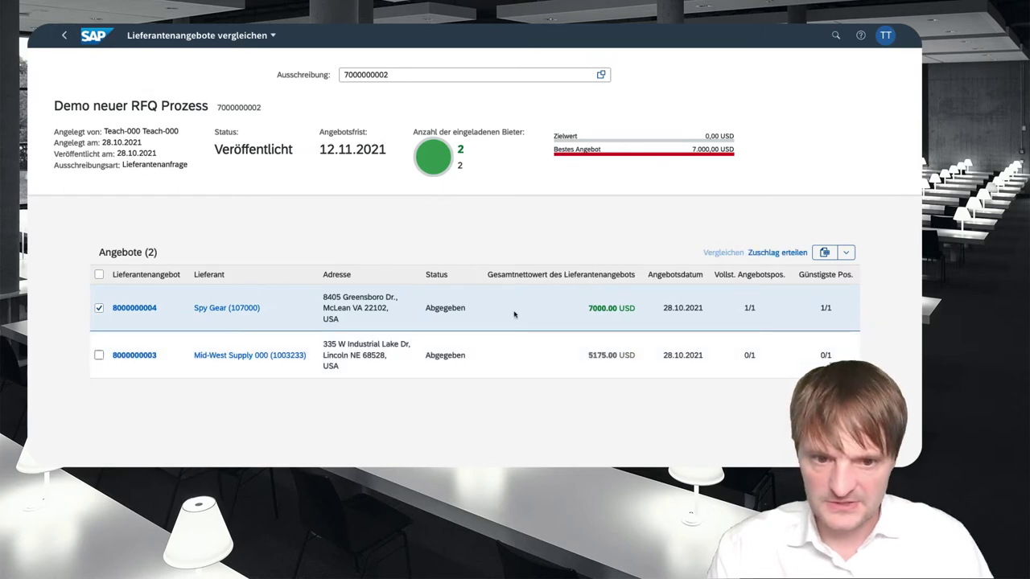
{"action": "left_click", "coordinate": [789, 255]}
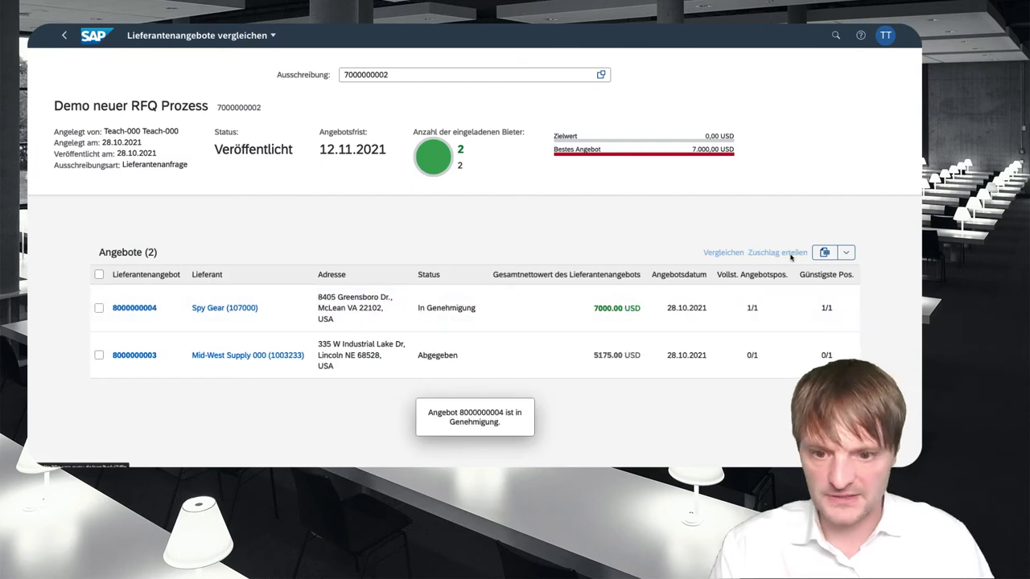
{"action": "left_click", "coordinate": [333, 120]}
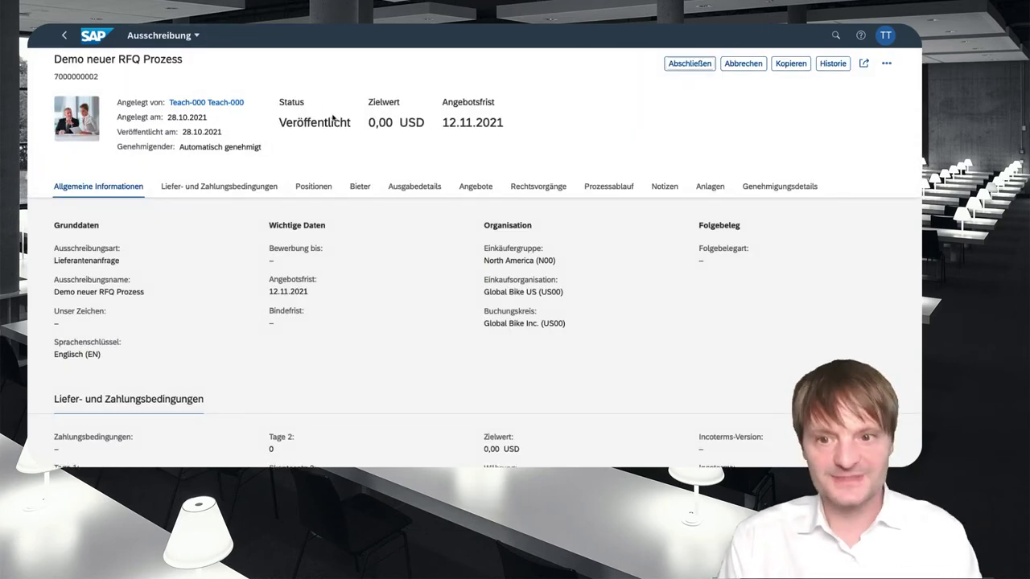
- Open the awarded Spy Gear quotation from the process flow and create a purchase order (Bestellung) as its follow-on document
{"action": "left_click", "coordinate": [595, 188]}
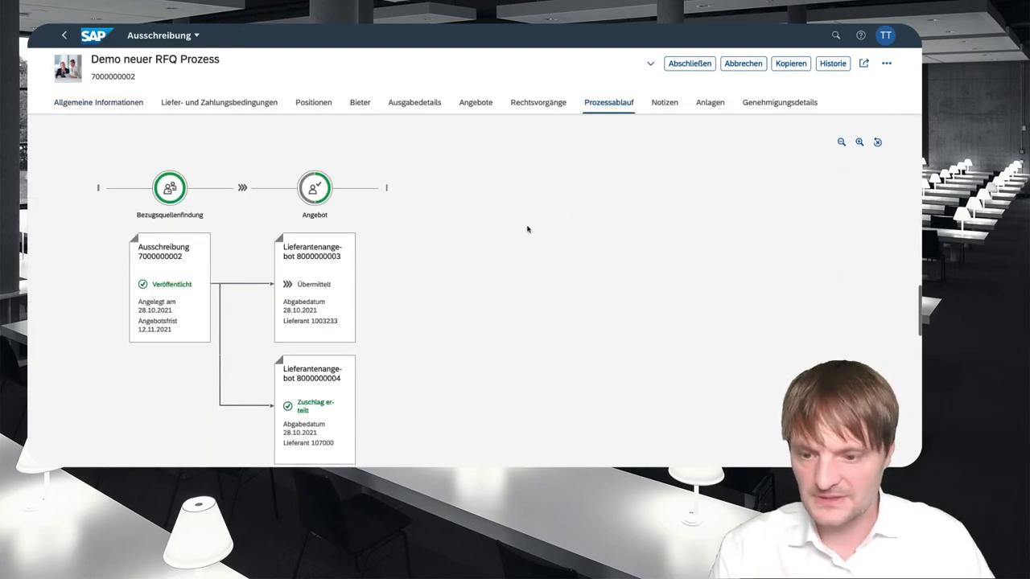
{"action": "left_click_drag", "start_coordinate": [350, 392], "coordinate": [435, 392]}
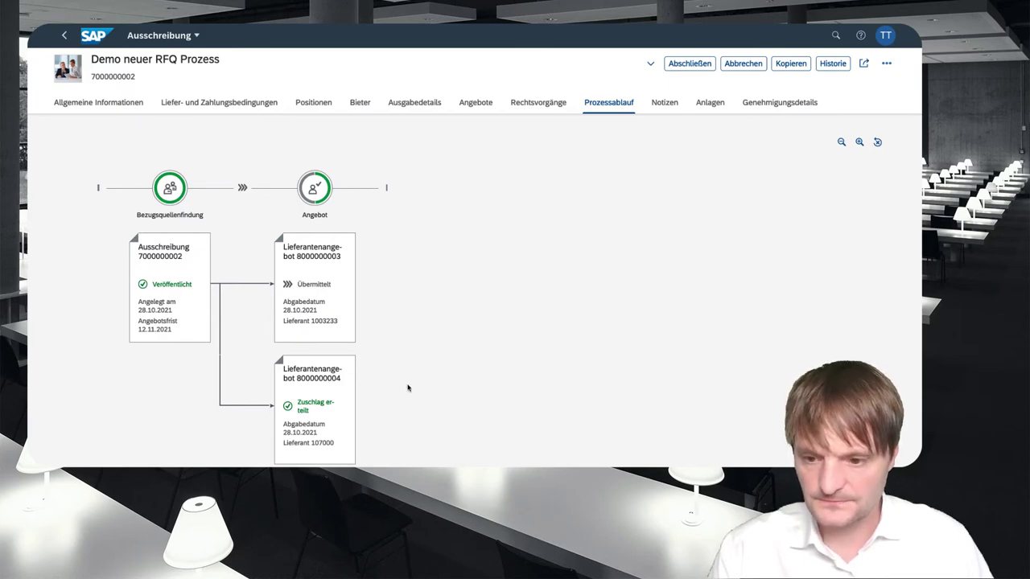
{"action": "left_click", "coordinate": [338, 390]}
{"action": "left_click", "coordinate": [387, 403]}
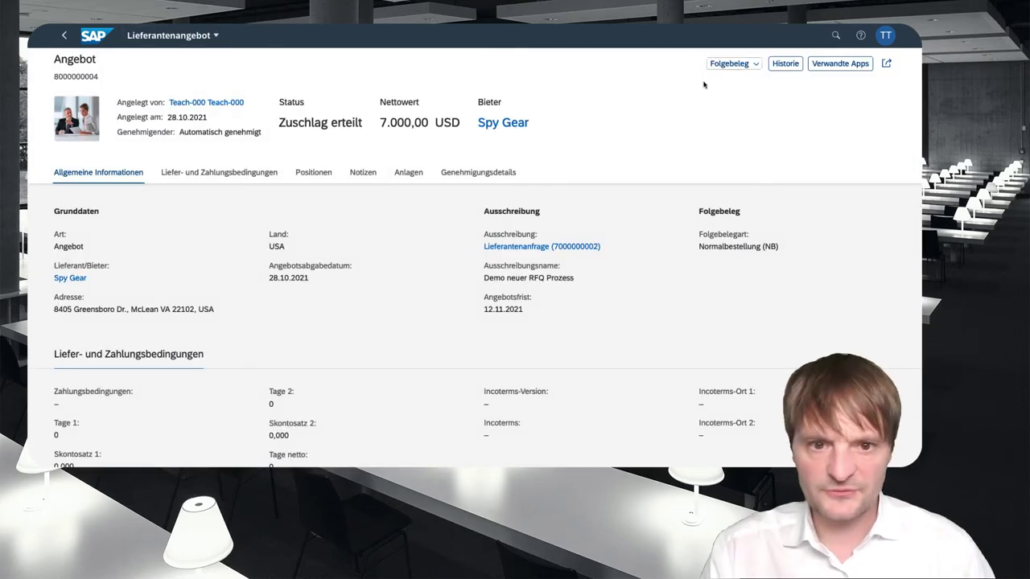
{"action": "left_click", "coordinate": [757, 68]}
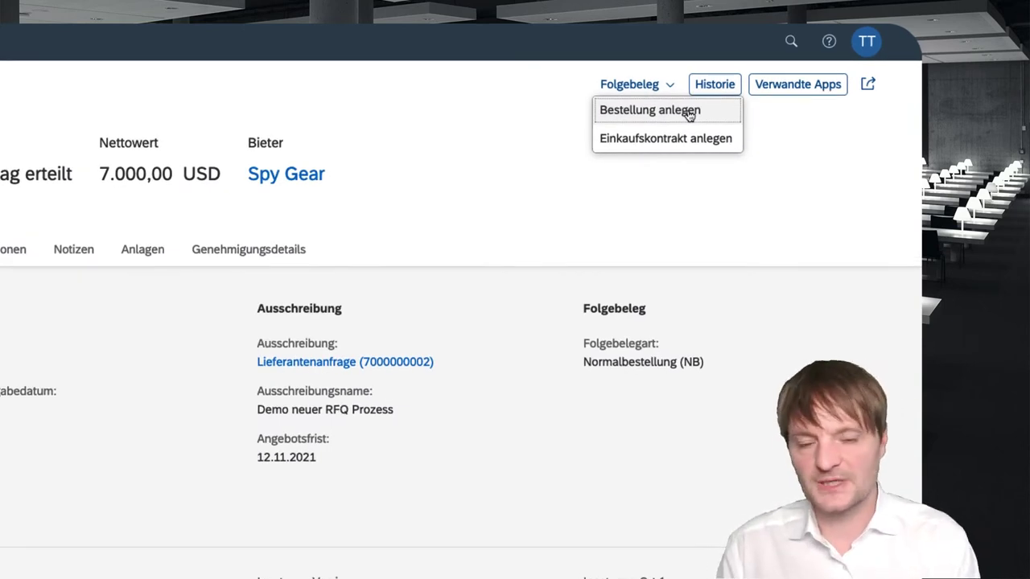
{"action": "left_click", "coordinate": [689, 115]}
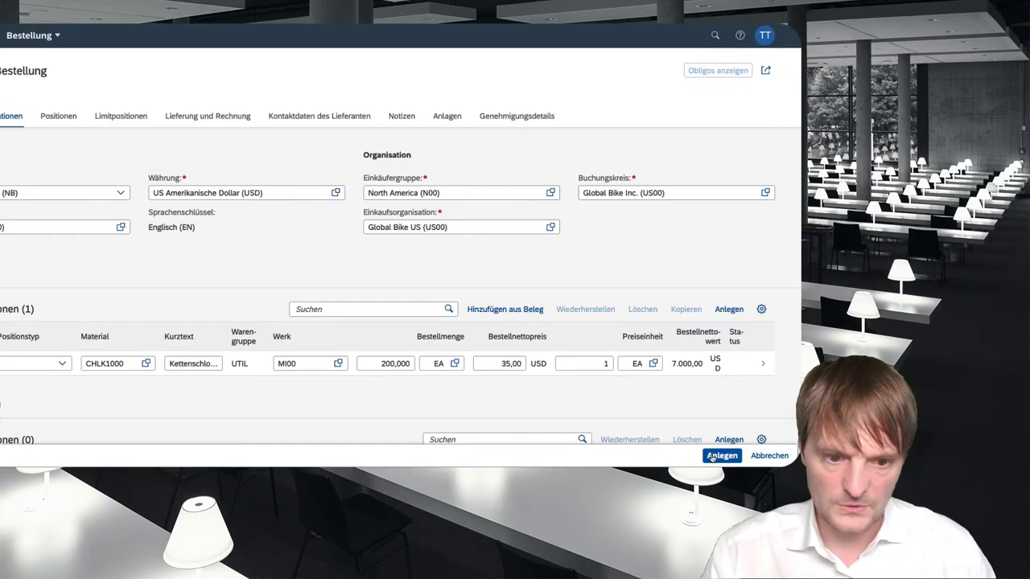
{"action": "key", "text": "ctrl+s"}
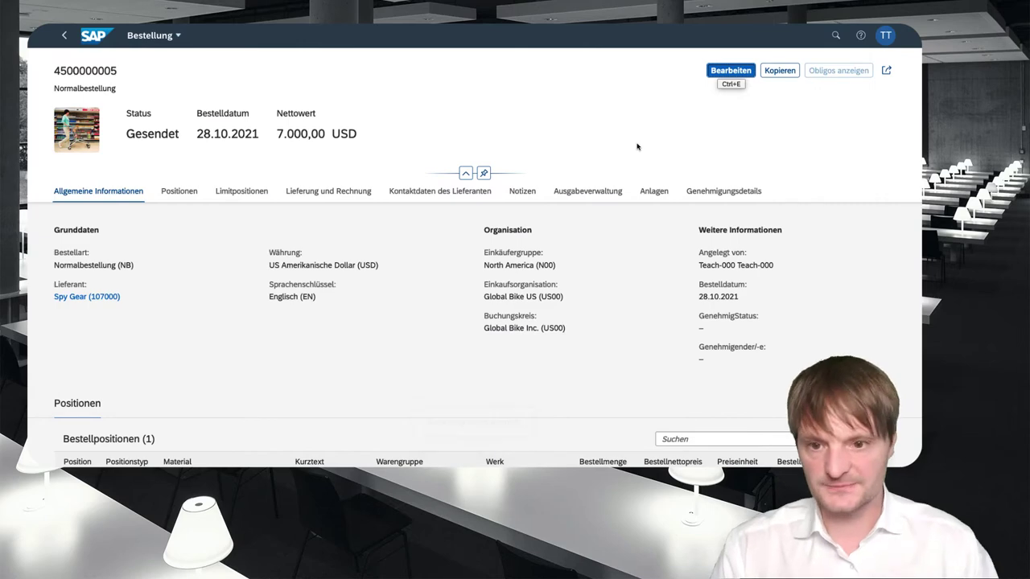
- Examine the new purchase order's items and the RFQ's items, bidders, quotations and process flow (Prozessablauf)
{"action": "scroll", "coordinate": [603, 148], "scroll_direction": "down", "scroll_amount": 5}
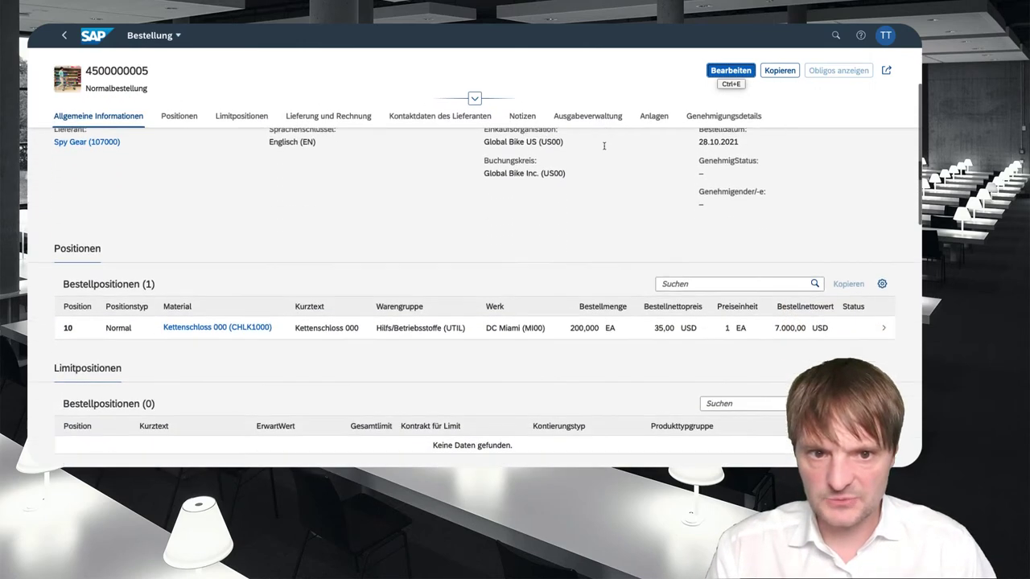
{"action": "scroll", "coordinate": [604, 148], "scroll_direction": "down", "scroll_amount": 3}
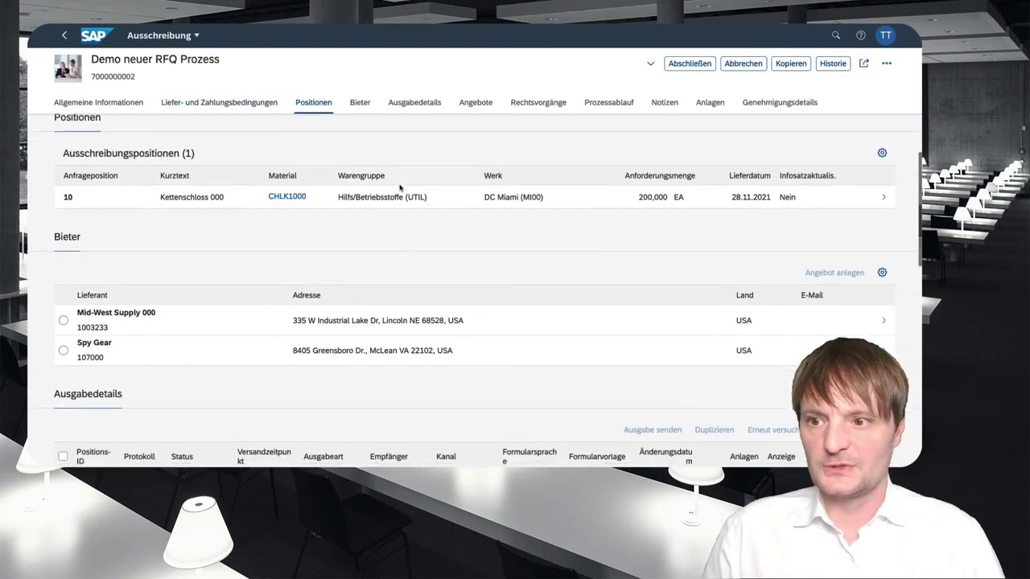
{"action": "scroll", "coordinate": [400, 188], "scroll_direction": "down", "scroll_amount": 6}
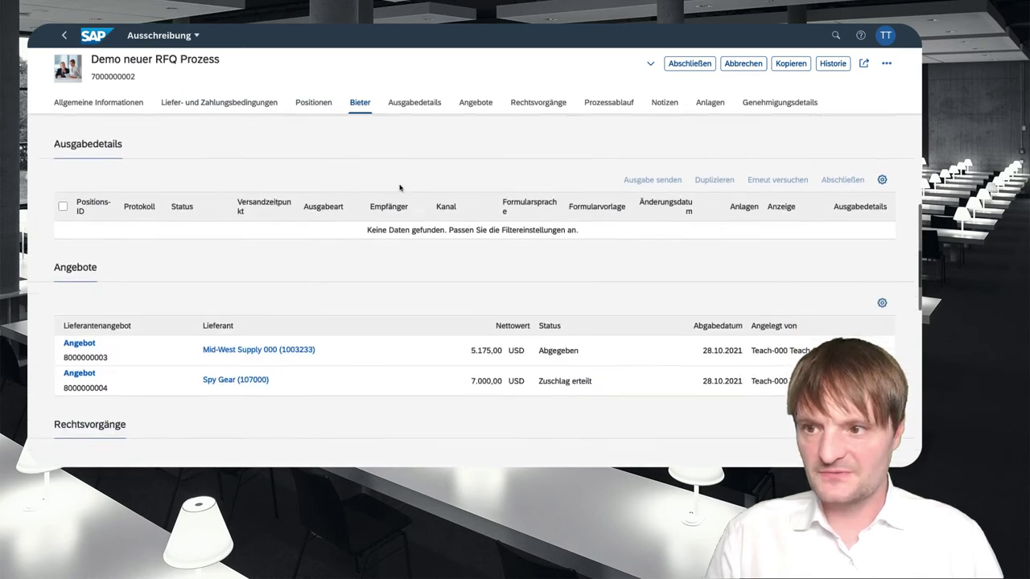
{"action": "scroll", "coordinate": [400, 188], "scroll_direction": "down", "scroll_amount": 8}
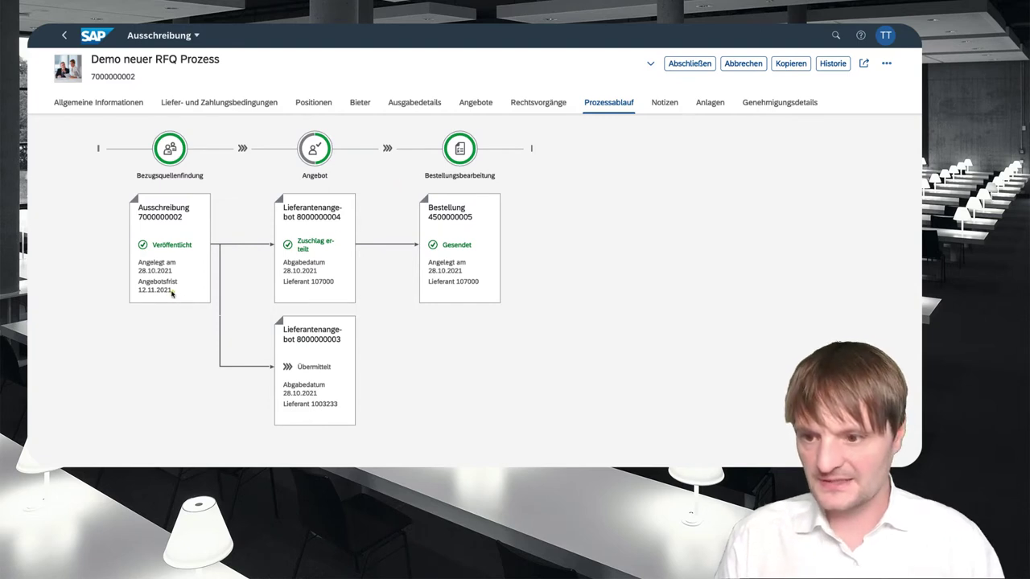
{"action": "left_click_drag", "start_coordinate": [152, 241], "coordinate": [66, 239]}
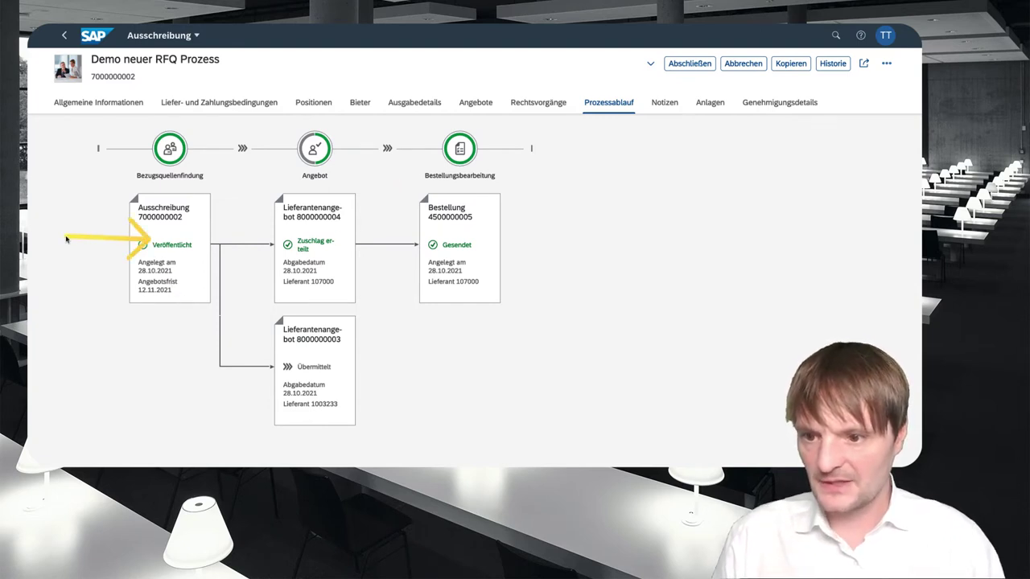
{"action": "left_click_drag", "start_coordinate": [284, 243], "coordinate": [235, 179]}
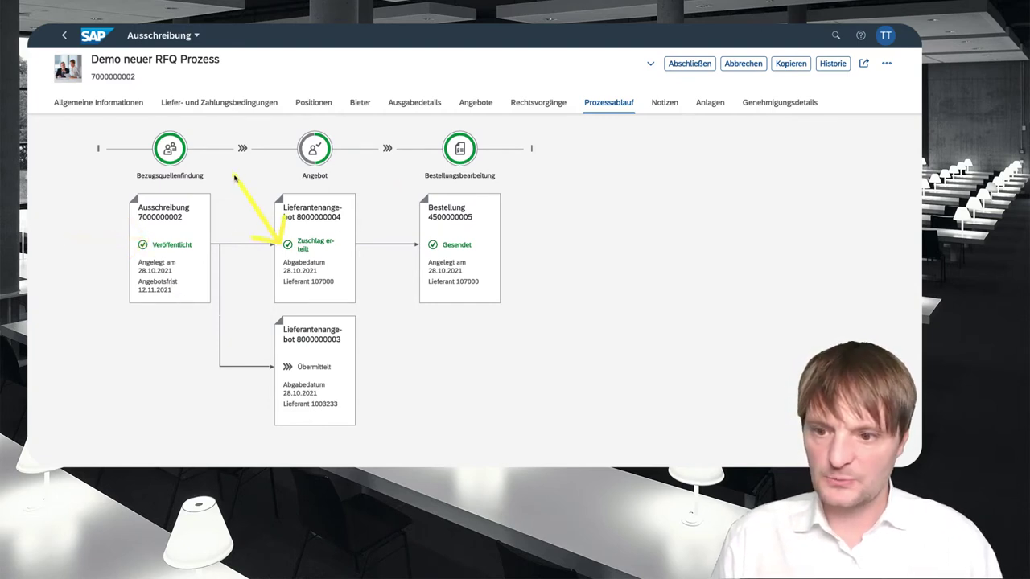
{"action": "left_click_drag", "start_coordinate": [432, 241], "coordinate": [351, 191]}
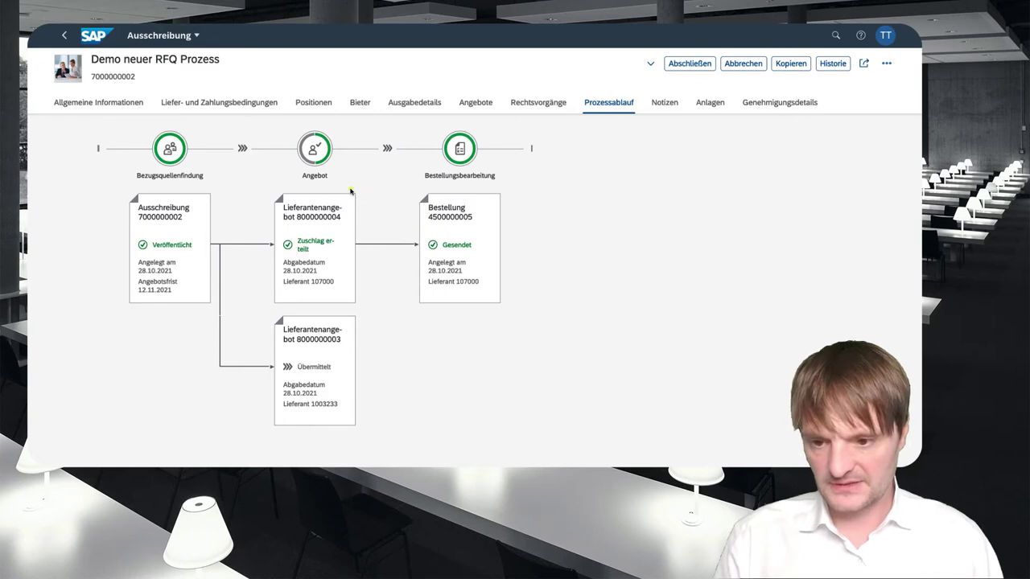
- Open the Mid-West Supply 000 quotation from the process flow, complete it (Abschließen), and return to the RFQ
{"action": "left_click", "coordinate": [323, 355]}
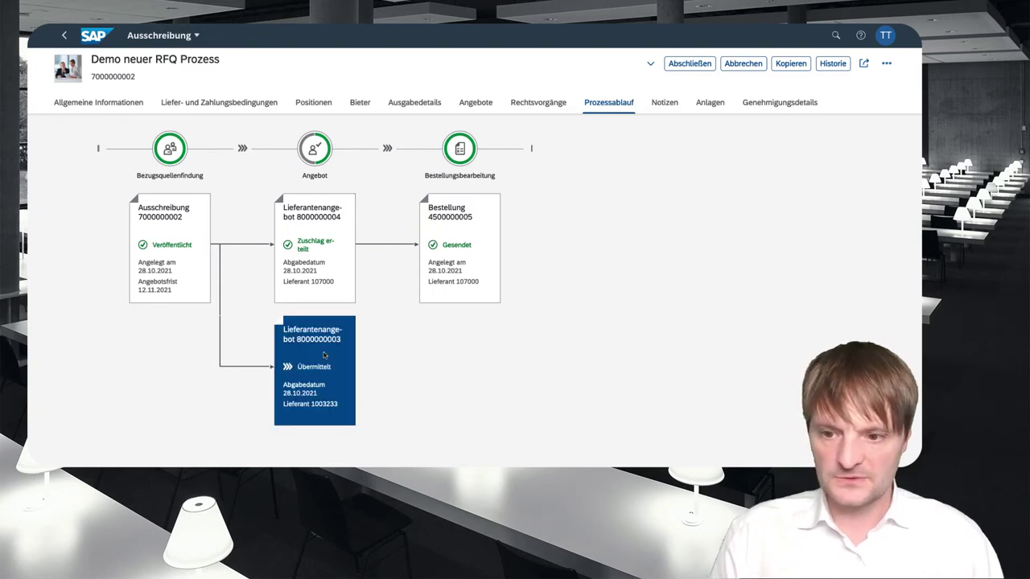
{"action": "left_click", "coordinate": [422, 365]}
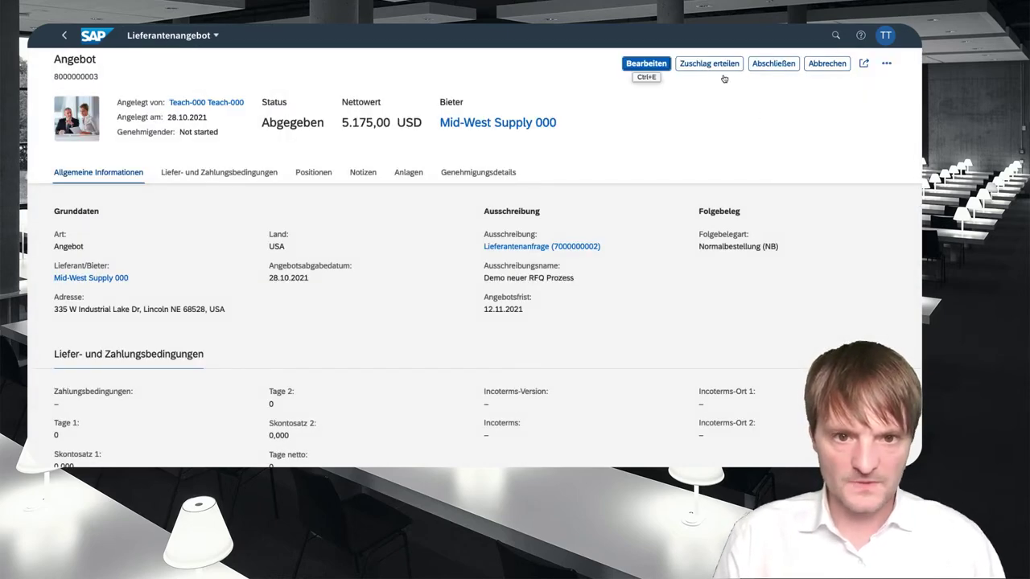
{"action": "left_click", "coordinate": [773, 66]}
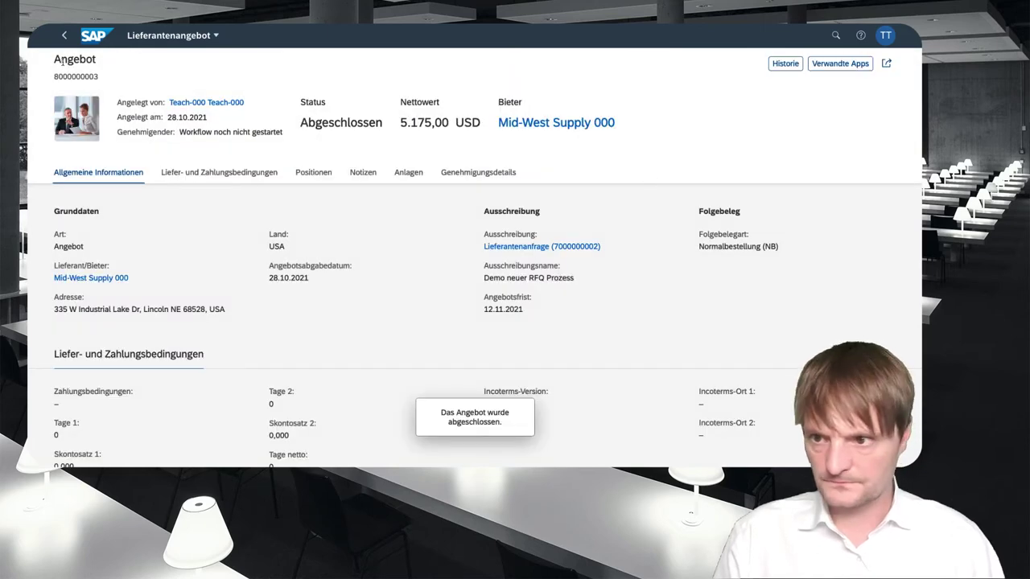
{"action": "left_click", "coordinate": [65, 35]}
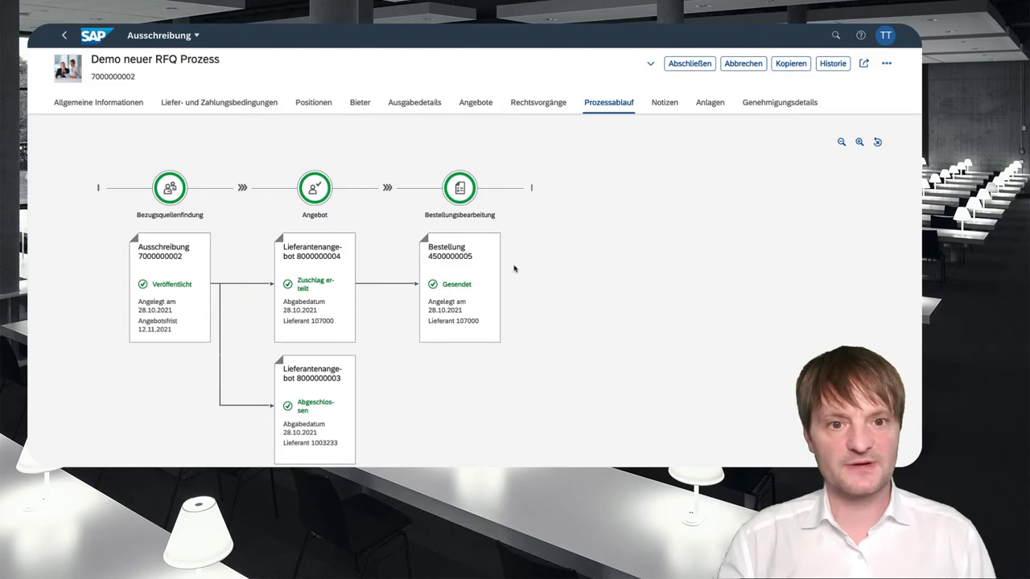
{"action": "left_click", "coordinate": [836, 37]}
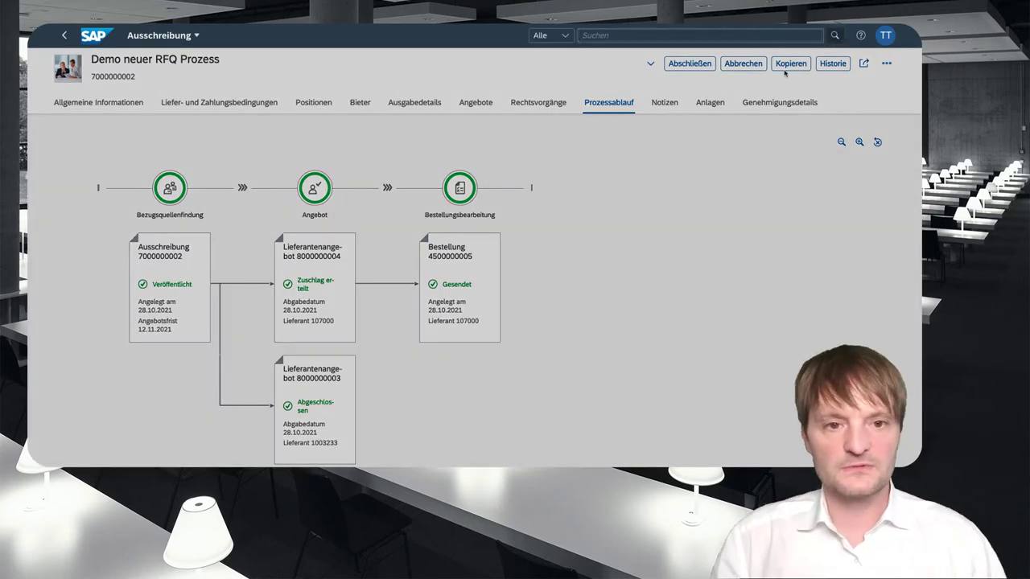
{"action": "left_click", "coordinate": [684, 278]}
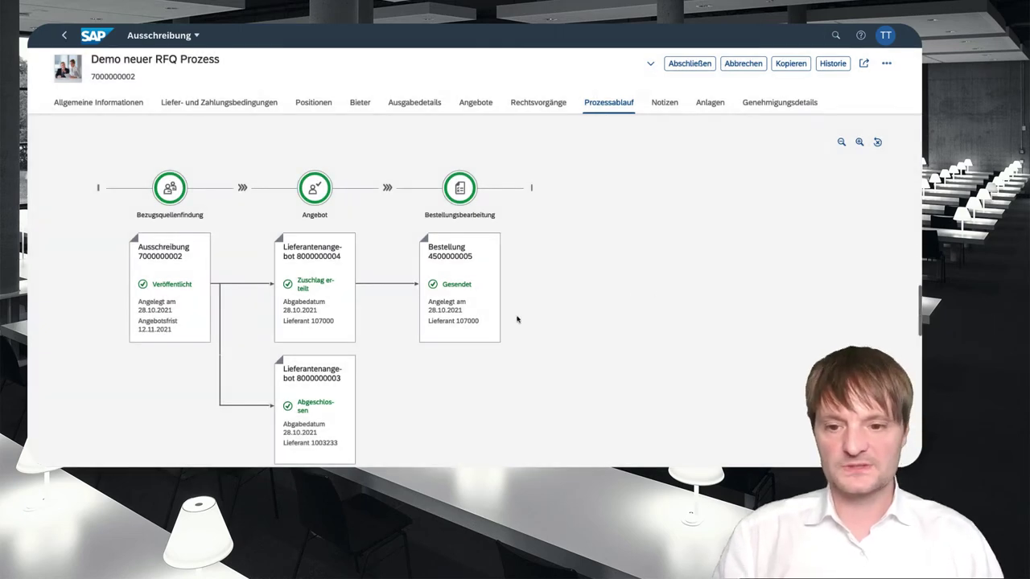
- Examine the further links offered for the purchase order in the process flow and confirm the link list with Wareneingang zu Einkaufsbeleg buchen selected
{"action": "left_click", "coordinate": [484, 303]}
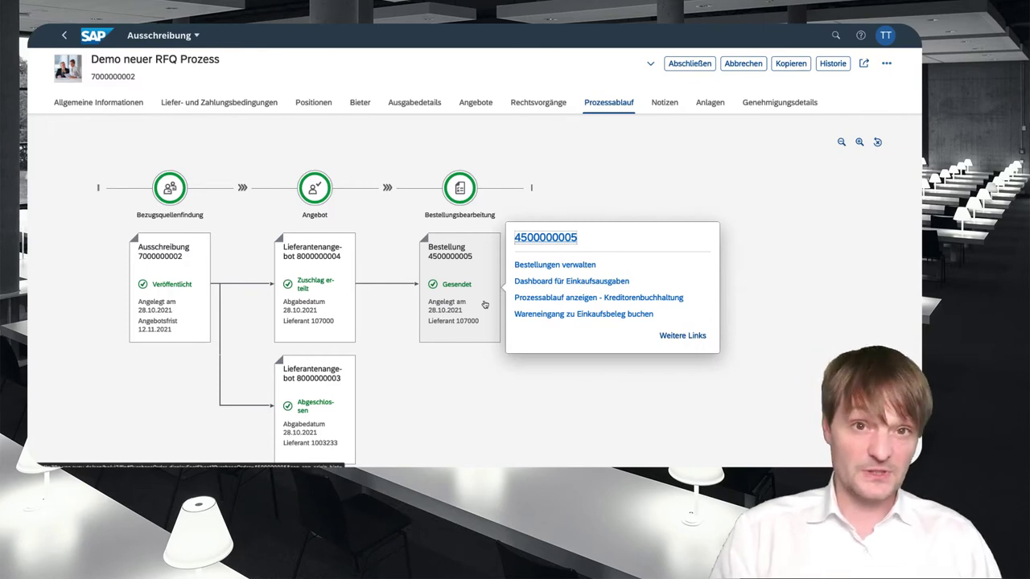
{"action": "left_click", "coordinate": [699, 345]}
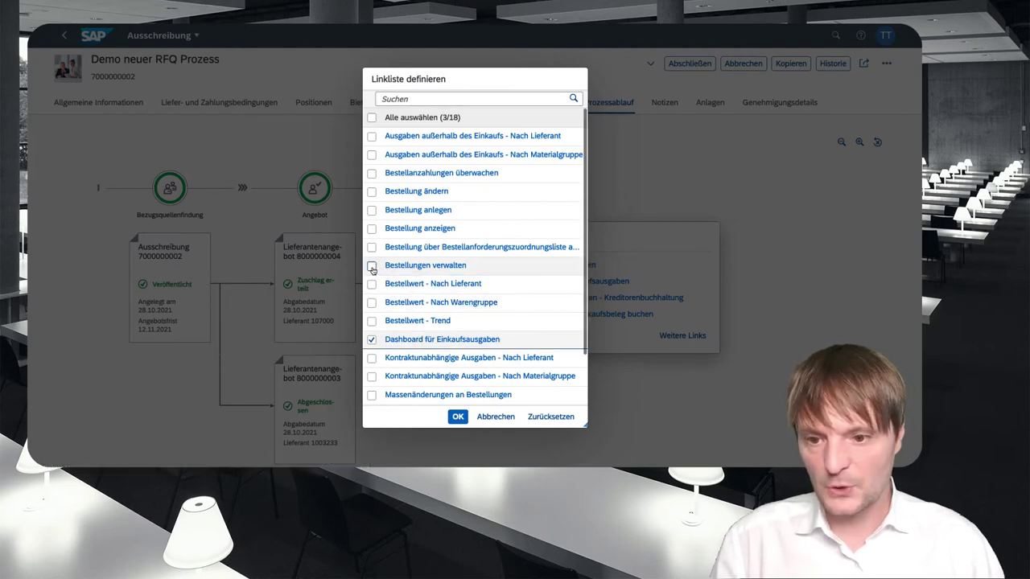
{"action": "scroll", "coordinate": [400, 182], "scroll_direction": "down", "scroll_amount": 2}
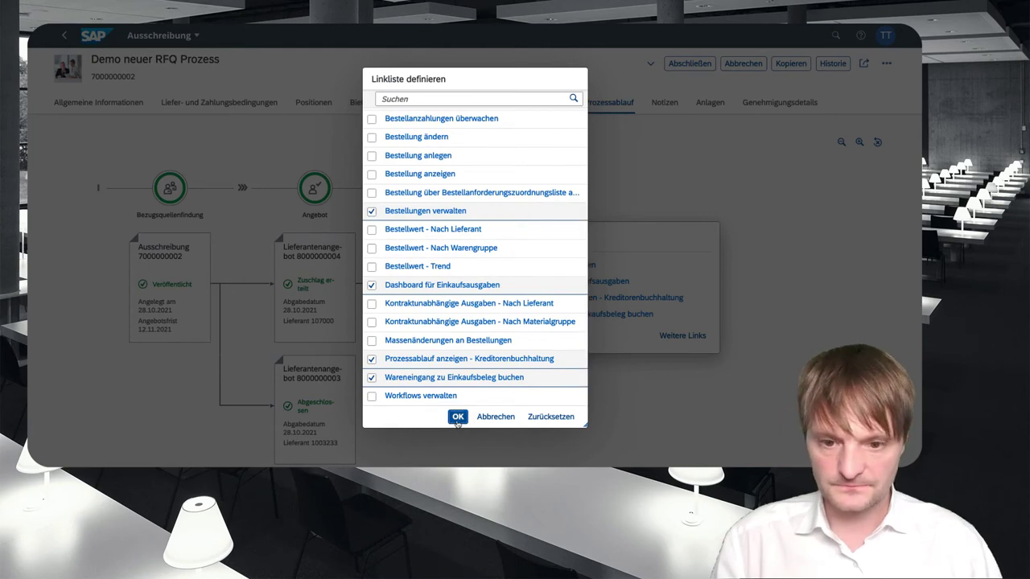
{"action": "left_click", "coordinate": [457, 417]}
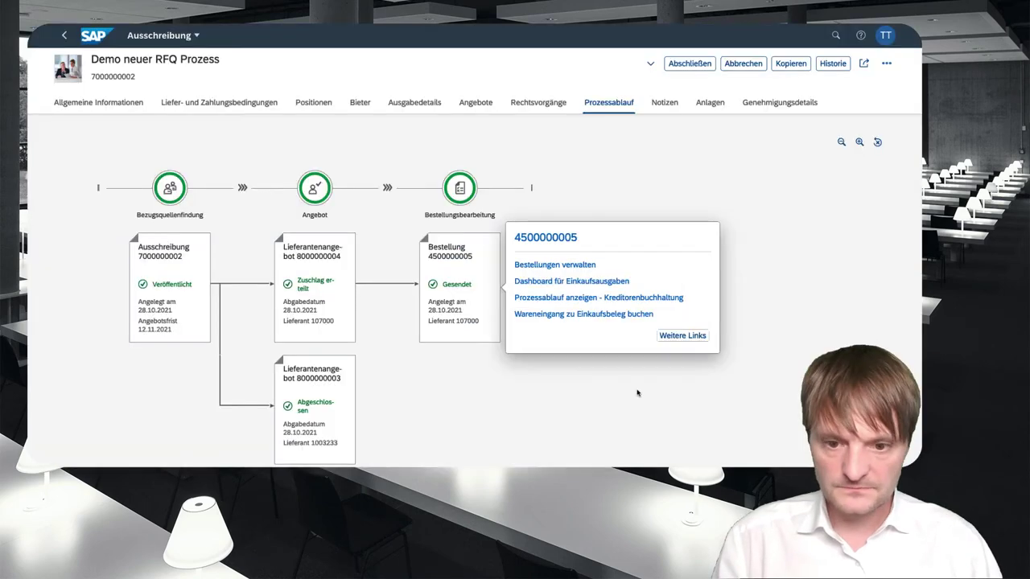
- Post the goods receipt for the Spy Gear purchase order with storage location (Lagerort) Trading Goods (TG00)
{"action": "left_click", "coordinate": [605, 315]}
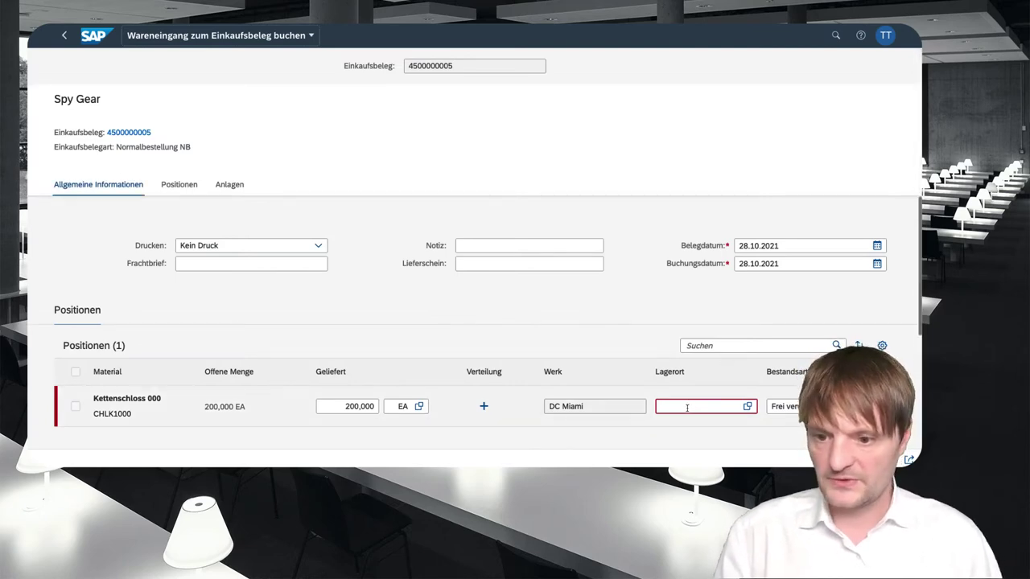
{"action": "left_click", "coordinate": [688, 408]}
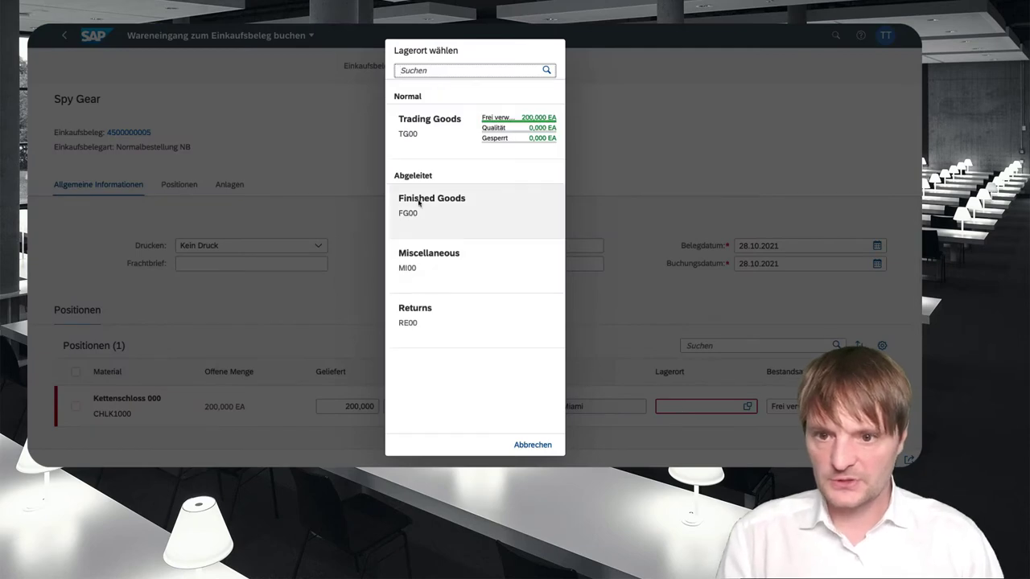
{"action": "left_click", "coordinate": [441, 149]}
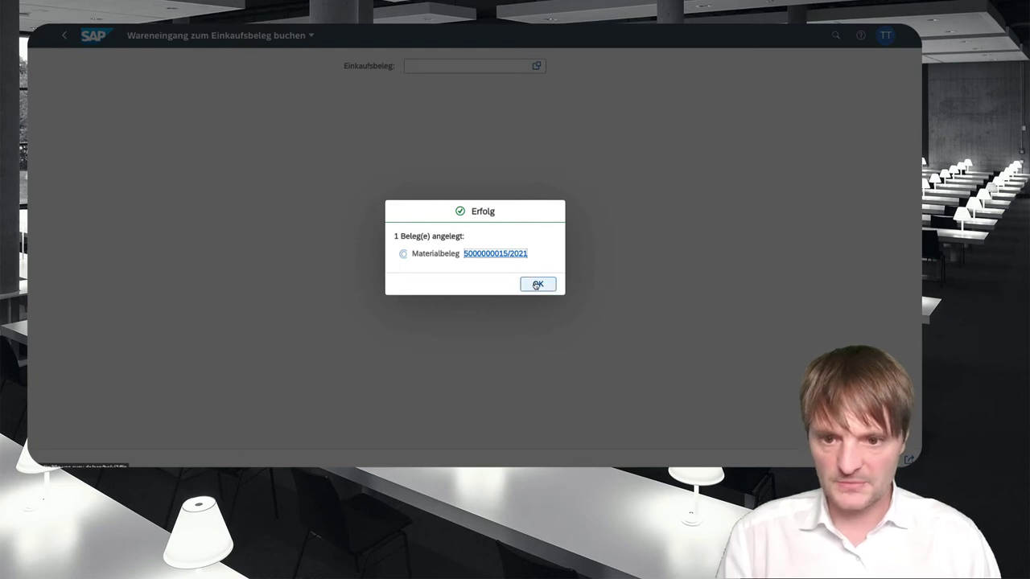
- Open the newly posted material document and examine its process flow from purchasing document to accounting document
{"action": "left_click", "coordinate": [512, 256]}
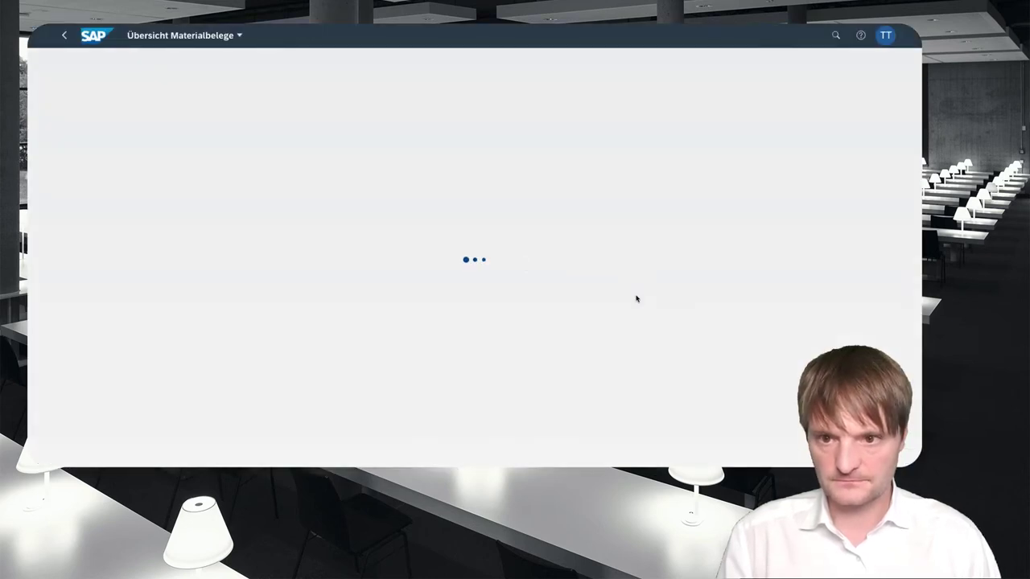
{"action": "scroll", "coordinate": [510, 255], "scroll_direction": "down", "scroll_amount": 5}
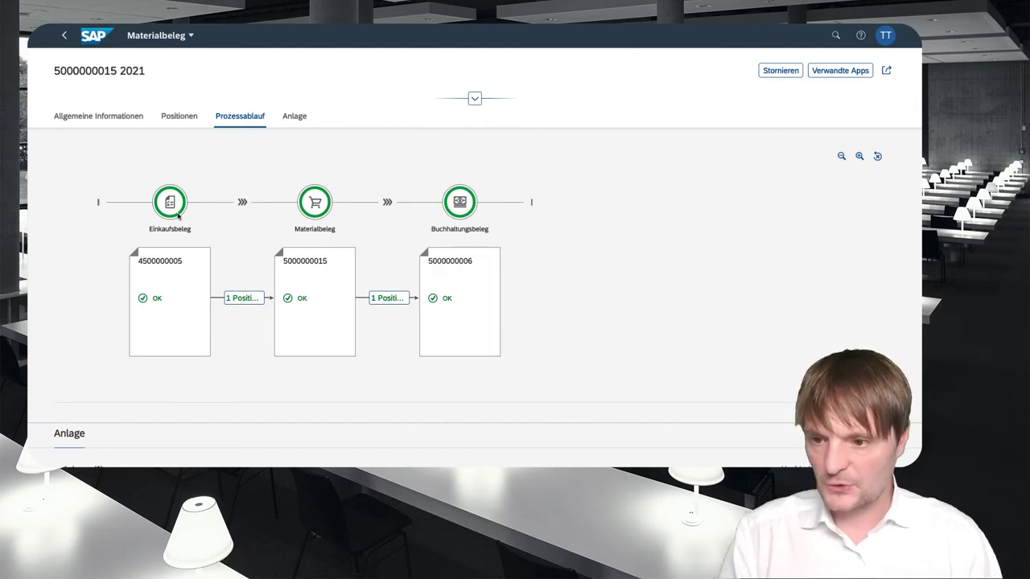
{"action": "left_click_drag", "start_coordinate": [169, 202], "coordinate": [168, 107]}
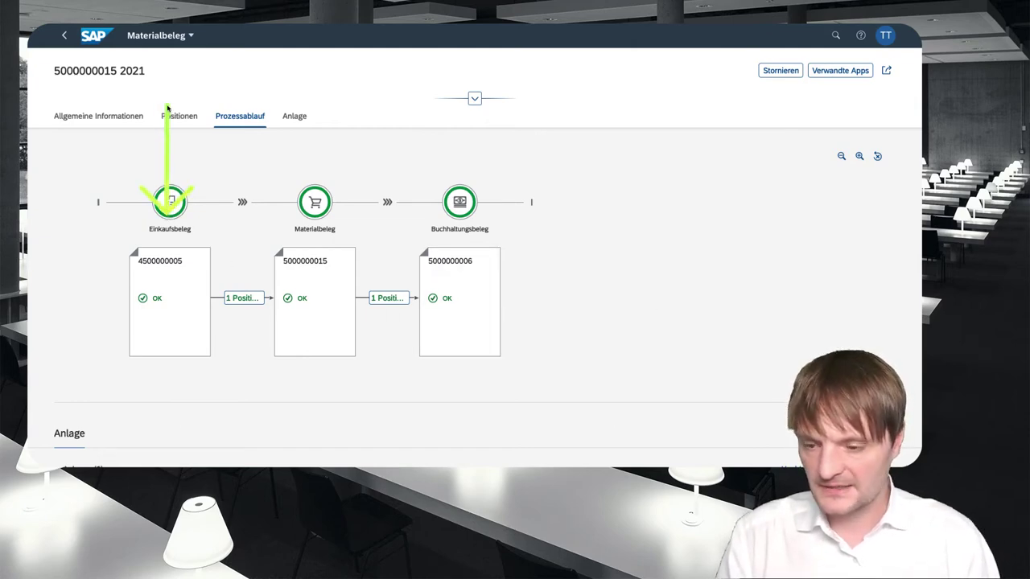
{"action": "left_click_drag", "start_coordinate": [317, 211], "coordinate": [326, 141]}
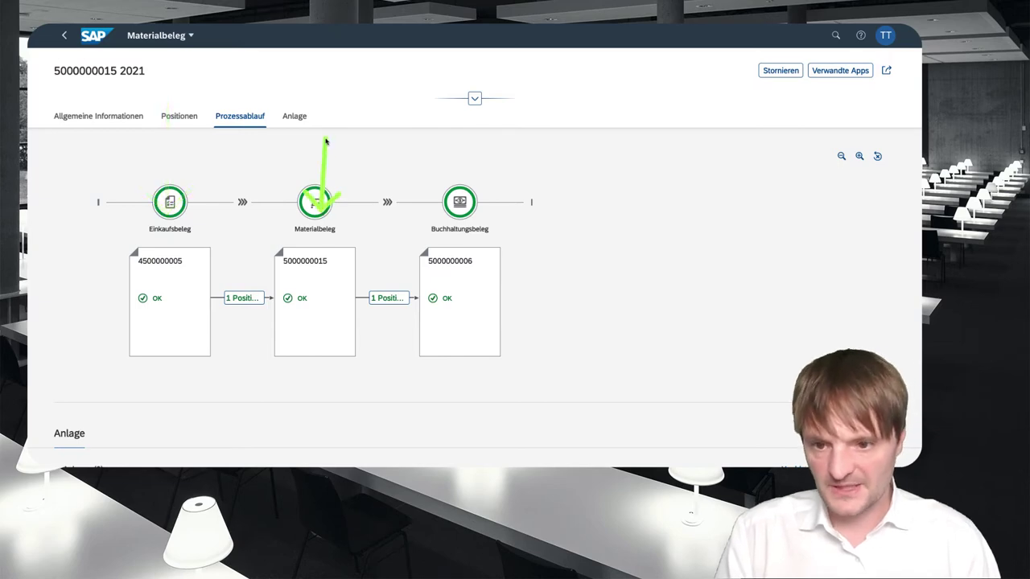
{"action": "mouse_move", "coordinate": [447, 188]}
{"action": "left_mouse_down"}
{"action": "mouse_move", "coordinate": [473, 190]}
{"action": "mouse_move", "coordinate": [464, 131]}
{"action": "left_mouse_up"}
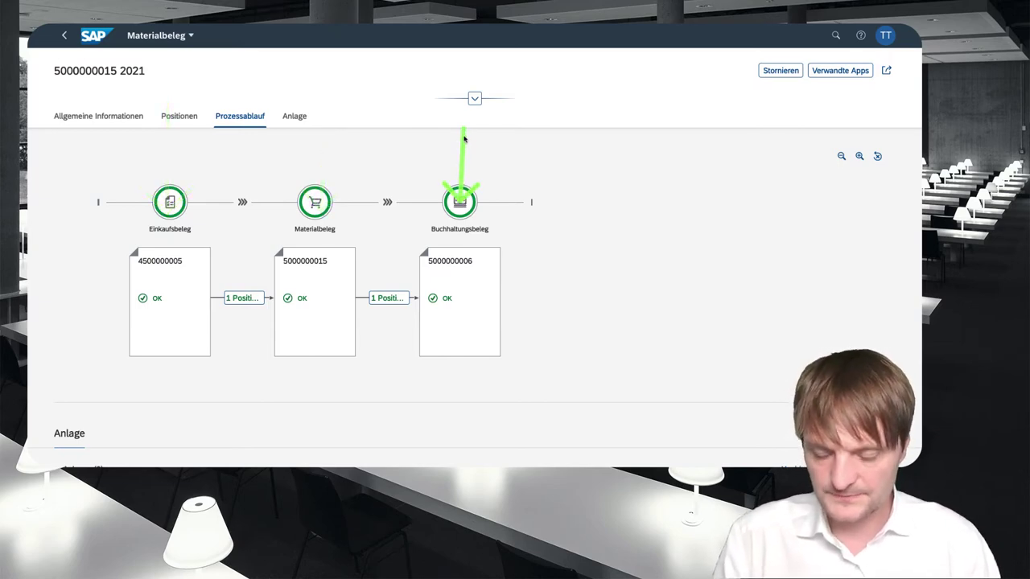
- Display the material document's document flow (Belegfluss), examine its operative and general ledger flows, and show the journal entry as T-accounts
{"action": "left_click", "coordinate": [320, 288]}
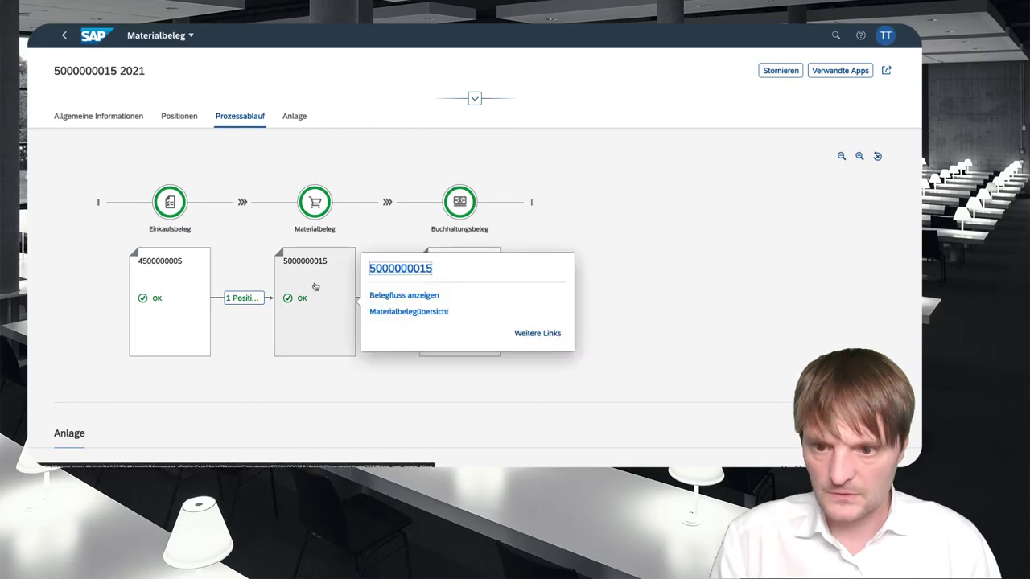
{"action": "left_click", "coordinate": [400, 295]}
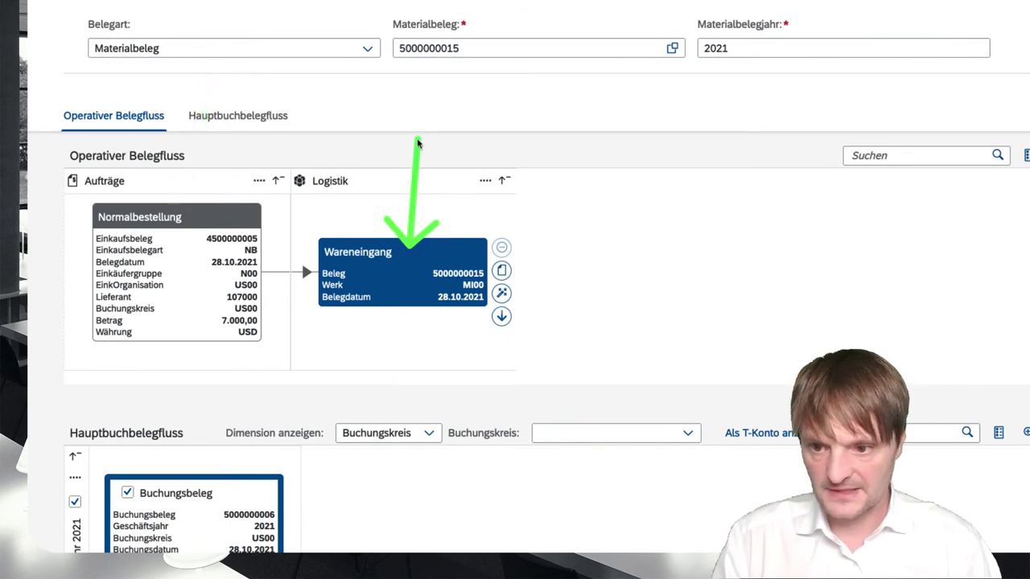
{"action": "scroll", "coordinate": [417, 143], "scroll_direction": "down", "scroll_amount": 1}
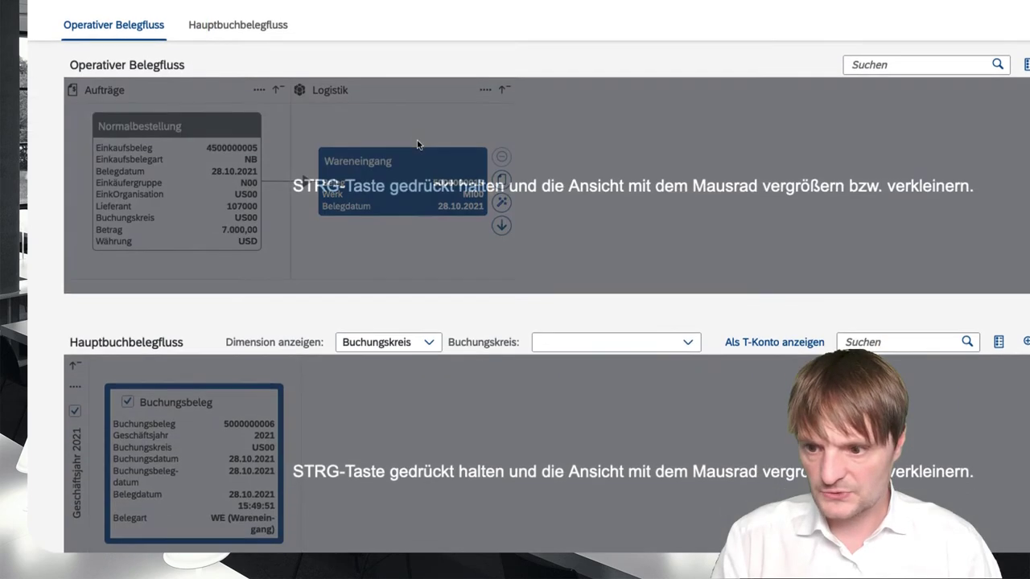
{"action": "scroll", "coordinate": [417, 144], "scroll_direction": "down", "scroll_amount": 1}
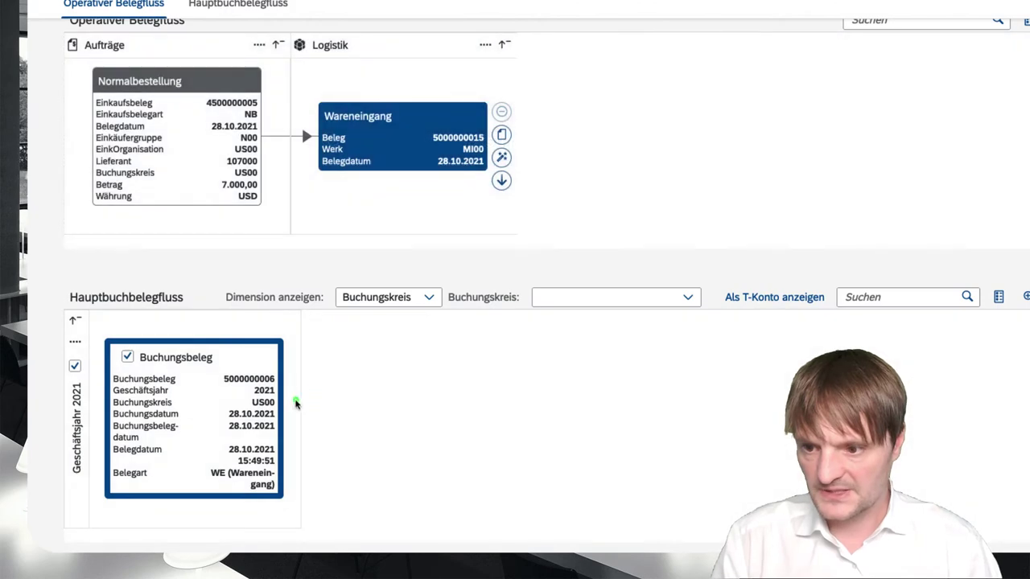
{"action": "left_click_drag", "start_coordinate": [296, 404], "coordinate": [473, 405]}
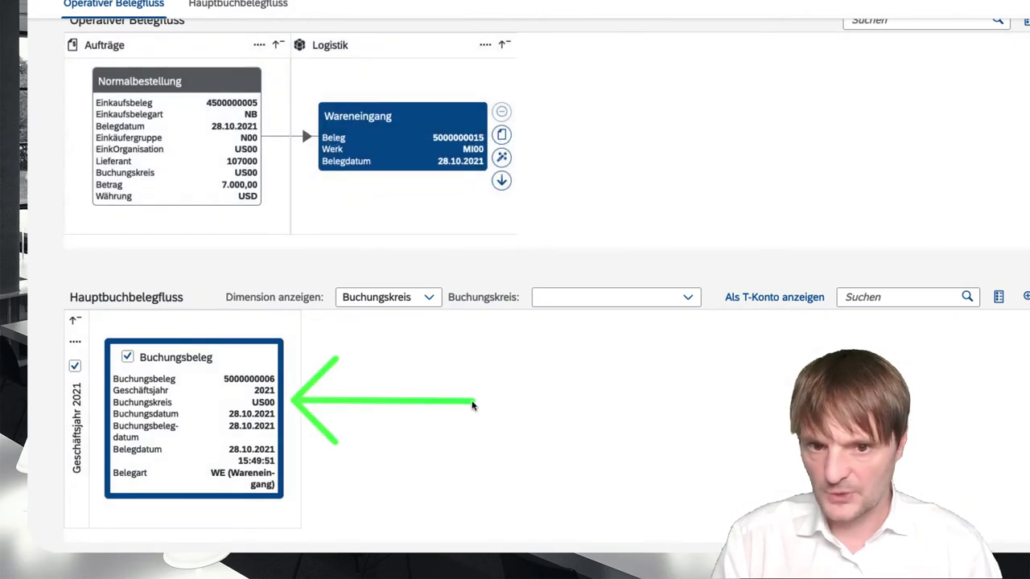
{"action": "scroll", "coordinate": [474, 406], "scroll_direction": "up", "scroll_amount": 1}
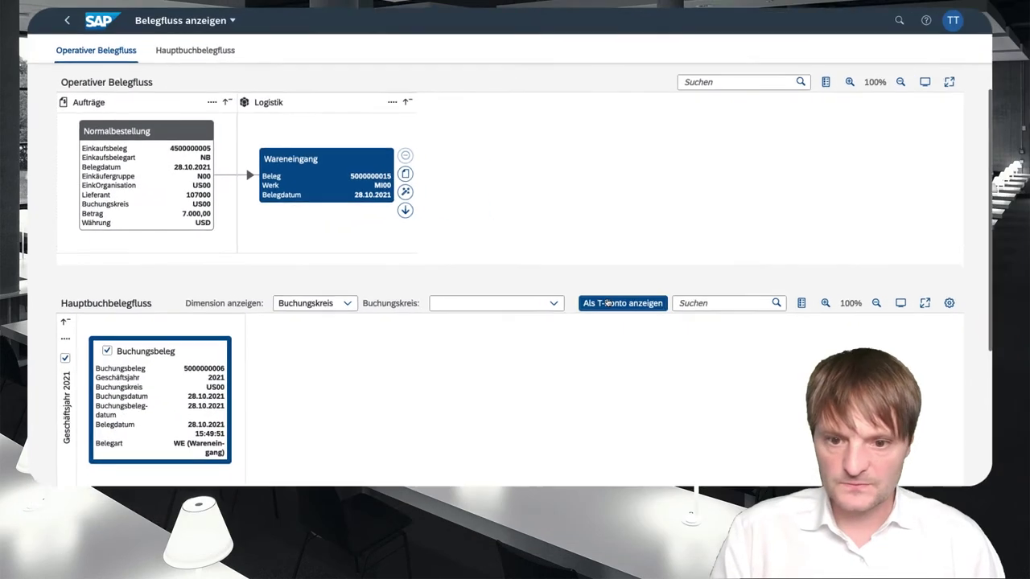
{"action": "left_click", "coordinate": [607, 302]}
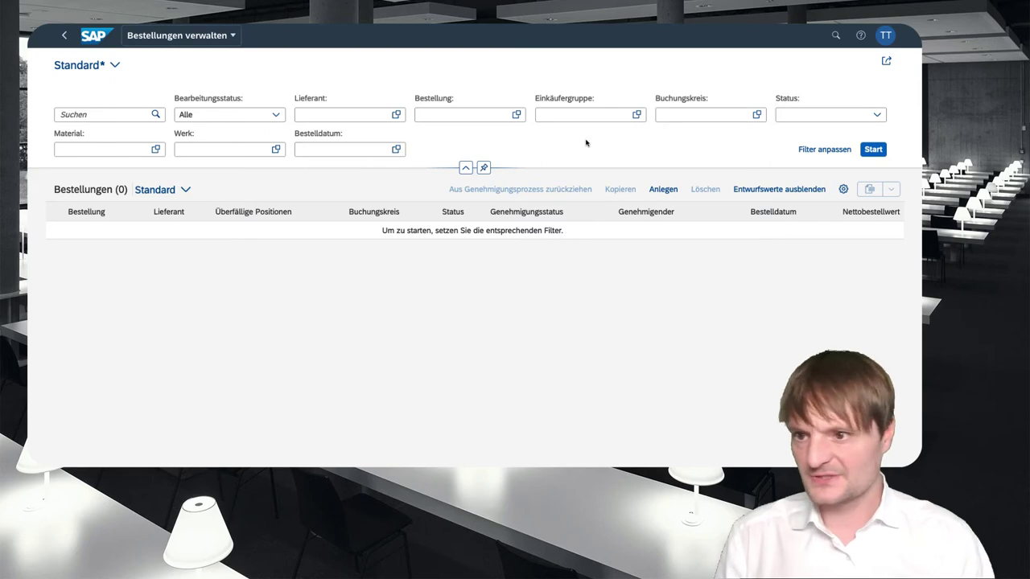
- Filter the purchase orders in Bestellungen verwalten by material CHLK1000 and open the Spy Gear order
{"action": "left_click", "coordinate": [104, 149]}
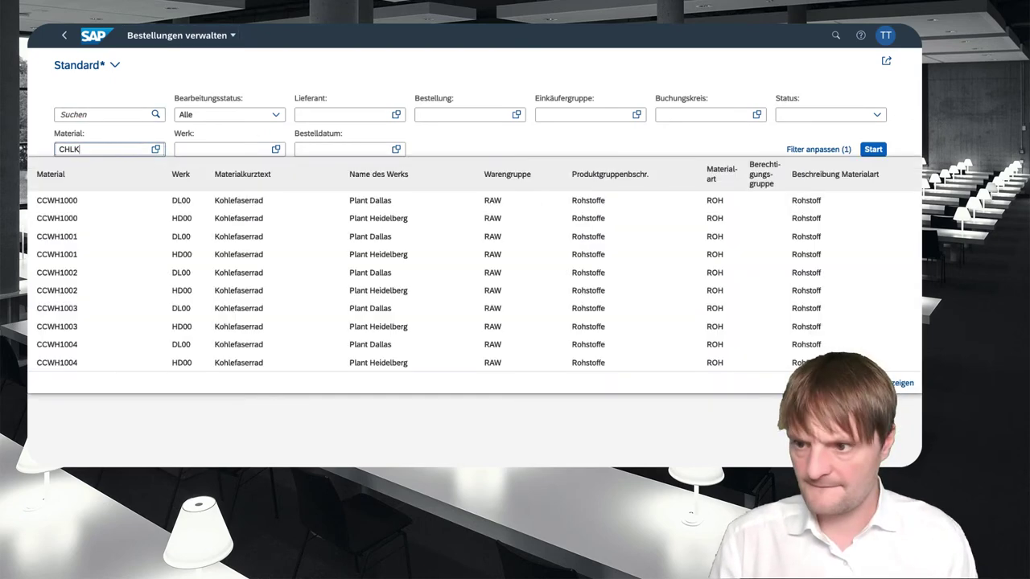
{"action": "type", "text": "CHLK1000"}
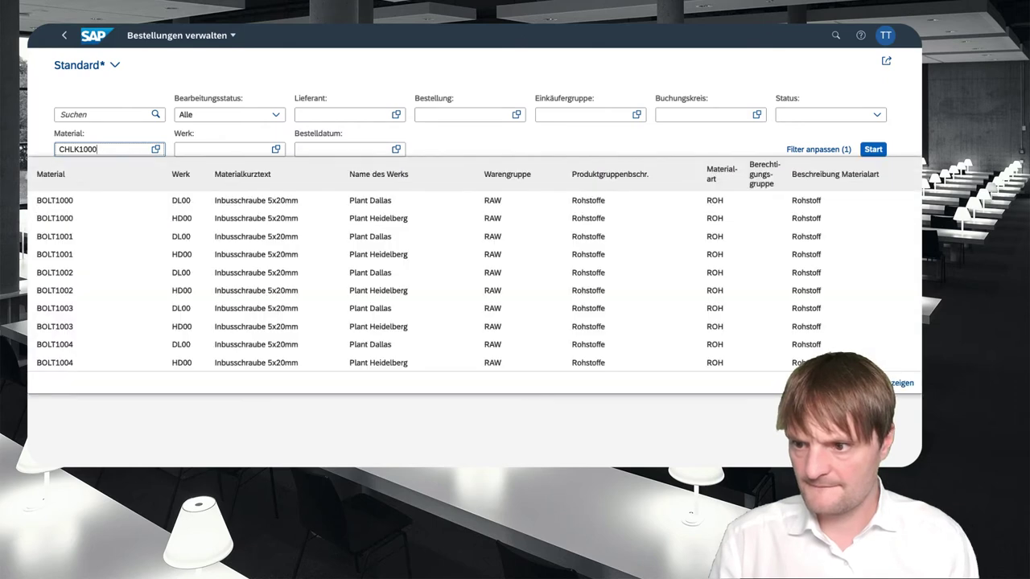
{"action": "key", "text": "Return"}
{"action": "left_click", "coordinate": [587, 248]}
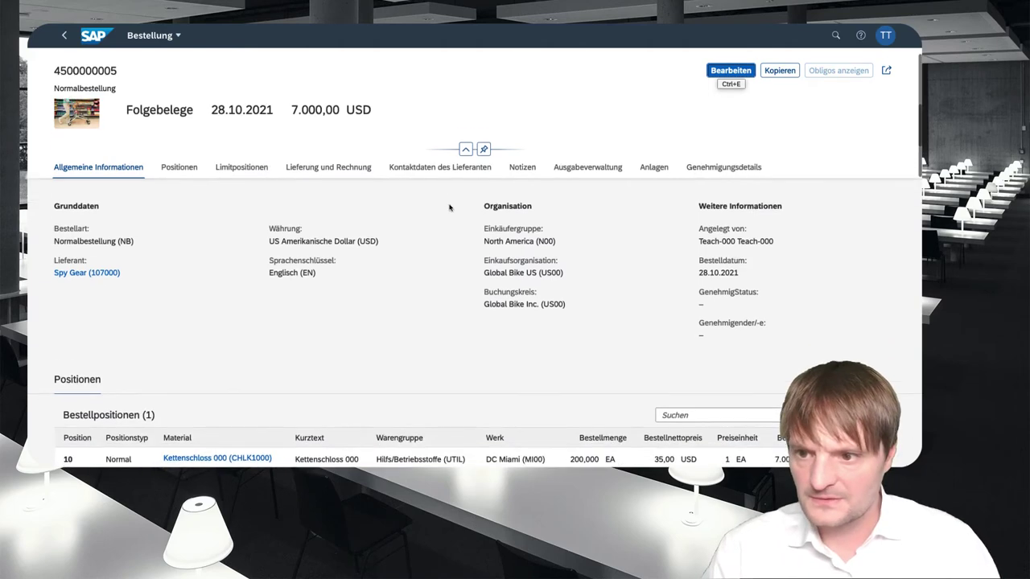
- Open item 10 of the purchase order and examine its process flow (Prozessablauf) with the order and goods receipt
{"action": "scroll", "coordinate": [449, 208], "scroll_direction": "down", "scroll_amount": 5}
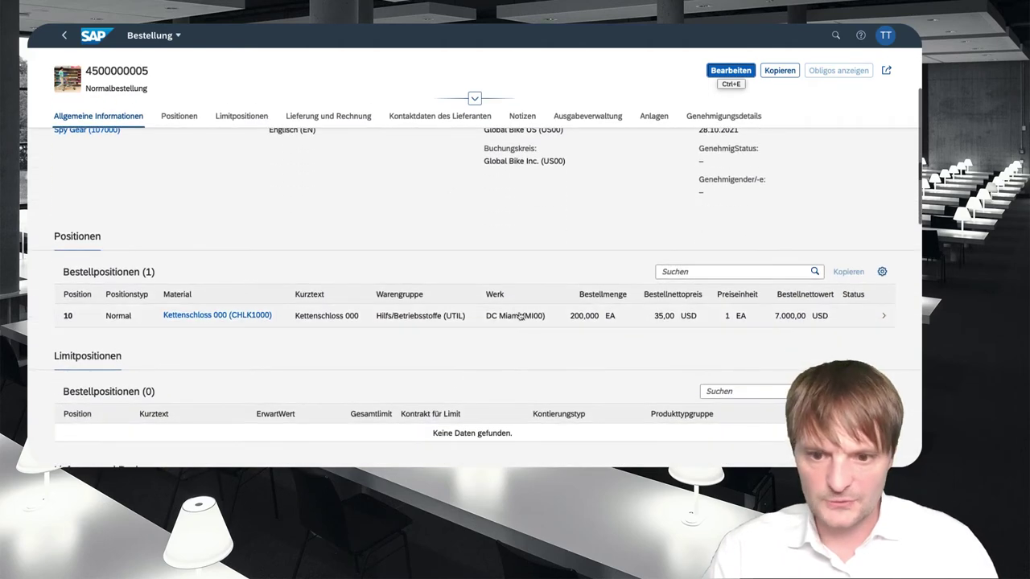
{"action": "left_click", "coordinate": [529, 324]}
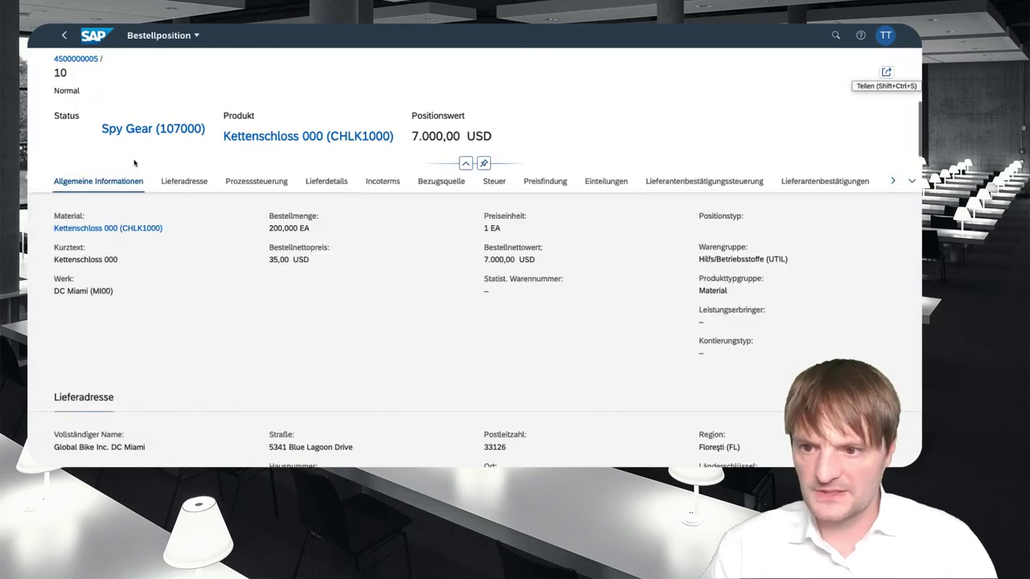
{"action": "left_click", "coordinate": [911, 181]}
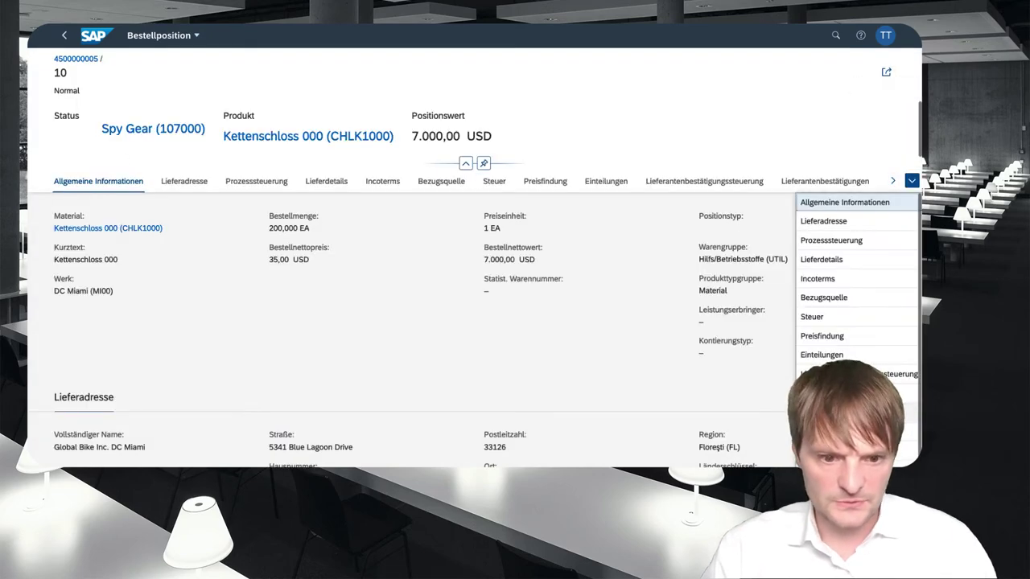
{"action": "left_click", "coordinate": [853, 471]}
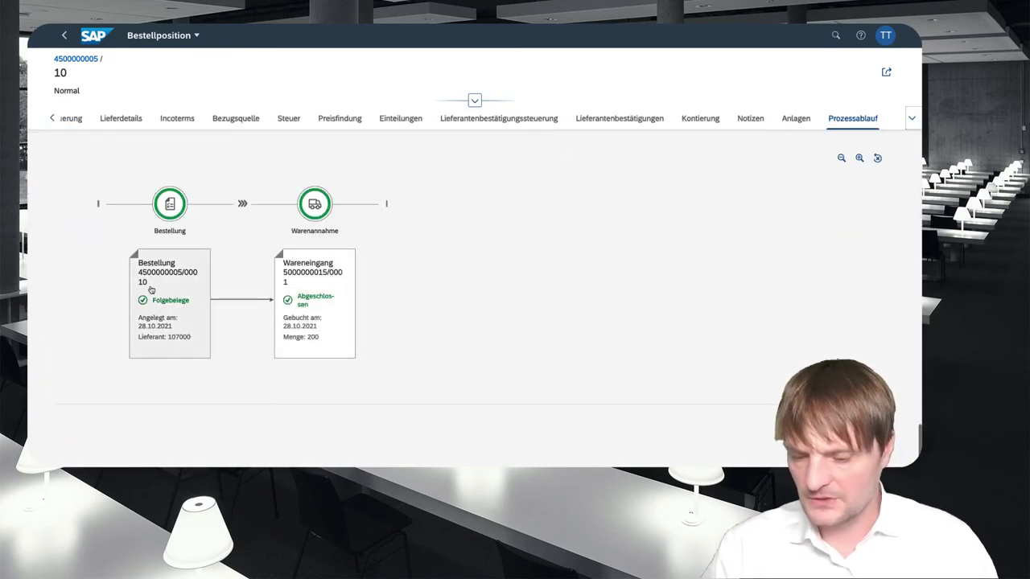
{"action": "left_click_drag", "start_coordinate": [161, 241], "coordinate": [199, 187]}
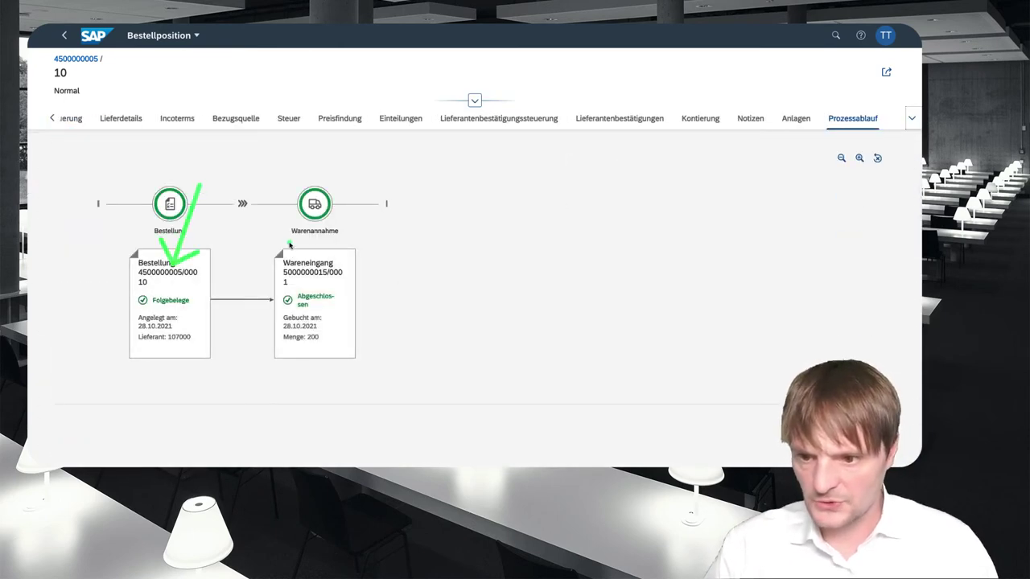
{"action": "left_click_drag", "start_coordinate": [299, 233], "coordinate": [330, 195]}
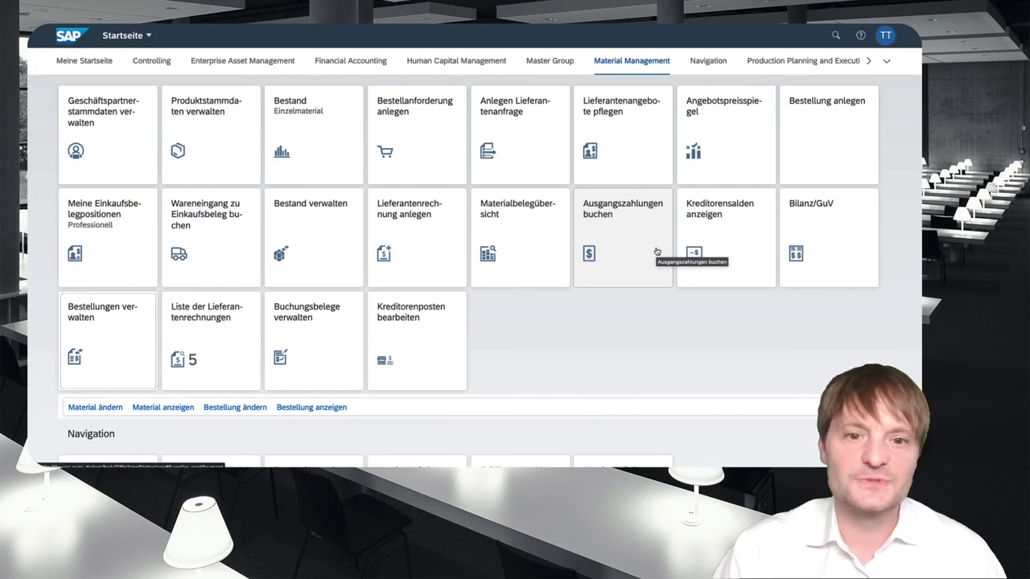
- Start a new supplier invoice (Lieferantenrechnung anlegen) and set the invoice date to 28.10.2021
{"action": "left_click", "coordinate": [439, 244]}
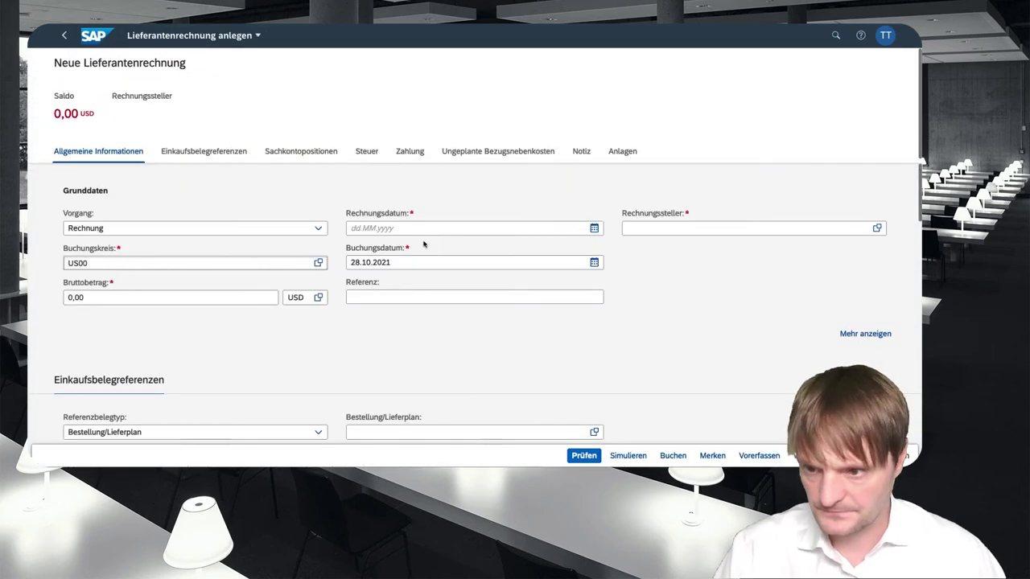
{"action": "left_click", "coordinate": [424, 228]}
{"action": "left_click", "coordinate": [433, 357]}
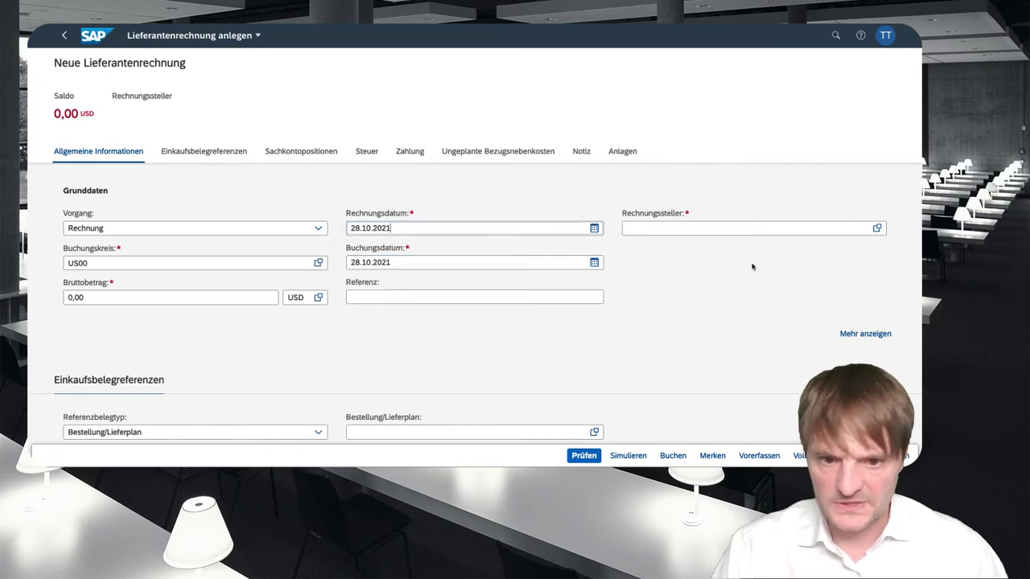
- Search the invoicing parties (Rechnungssteller) for "spy", select the Spy Gear vendor with search term 000, and set the gross amount to 7000 USD
{"action": "left_click", "coordinate": [877, 228]}
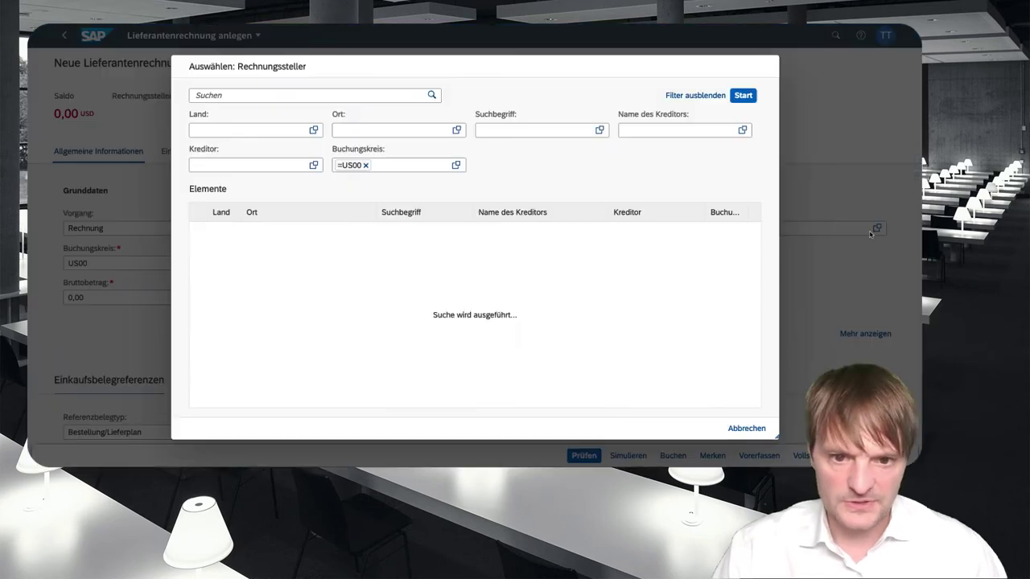
{"action": "left_click", "coordinate": [258, 95]}
{"action": "type", "text": "spy"}
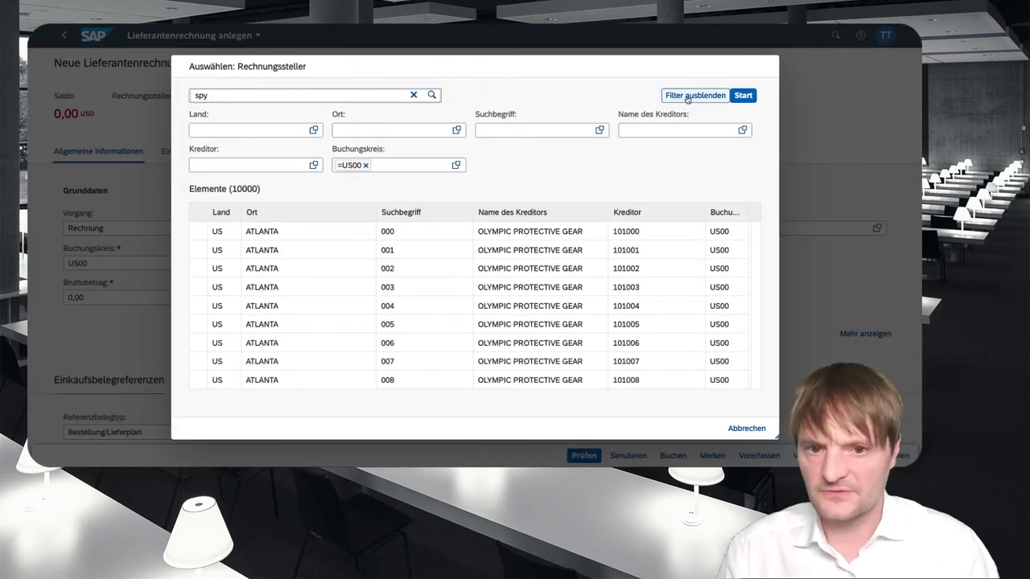
{"action": "left_click", "coordinate": [742, 95]}
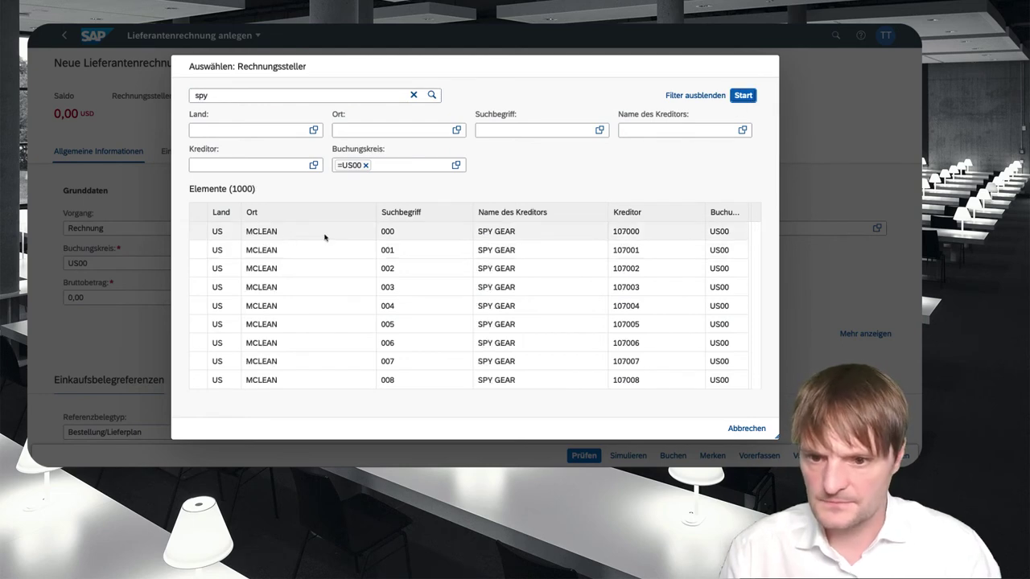
{"action": "left_click", "coordinate": [325, 234]}
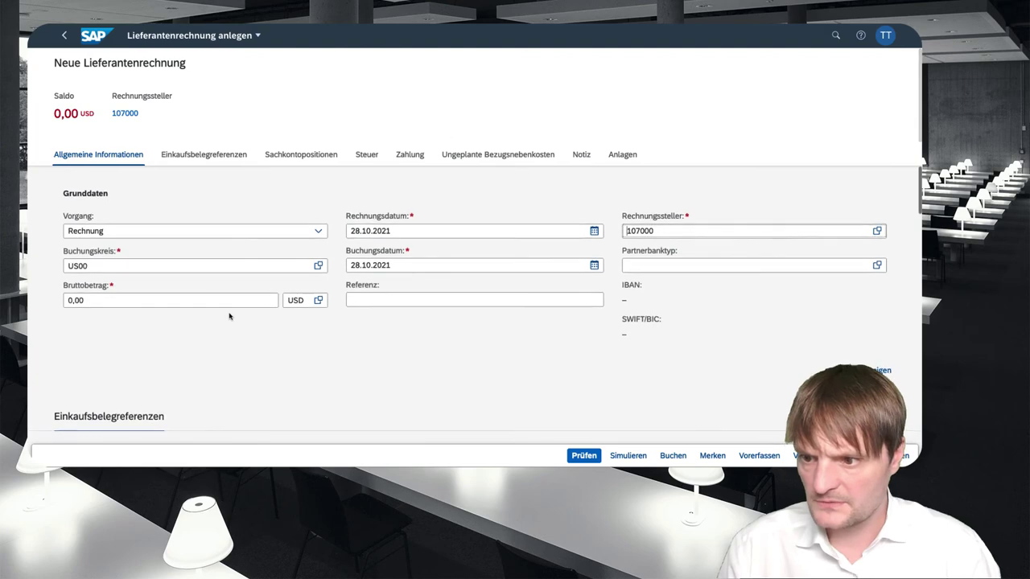
{"action": "left_click", "coordinate": [167, 305]}
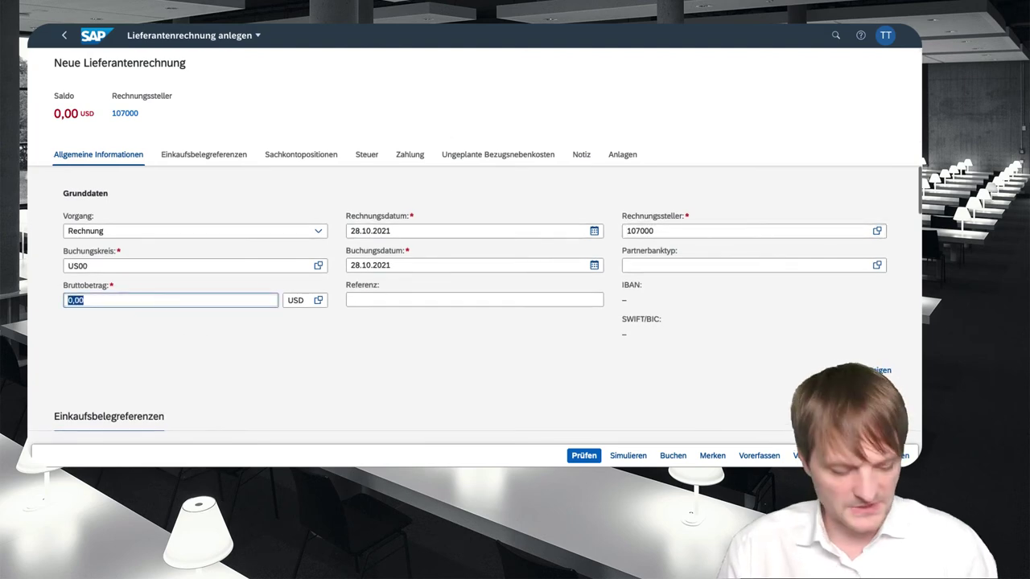
{"action": "type", "text": "7000"}
- Reference the last listed Spy Gear purchase order dated 28.10.2021 in the invoice's purchasing document references (Bestellung/Lieferplan)
{"action": "scroll", "coordinate": [241, 384], "scroll_direction": "down", "scroll_amount": 3}
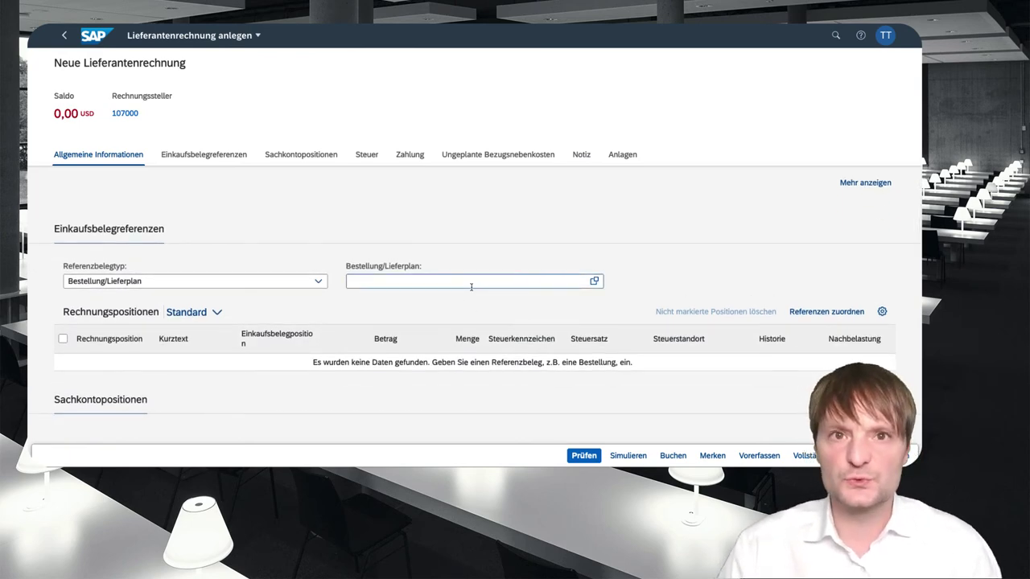
{"action": "left_click", "coordinate": [594, 282]}
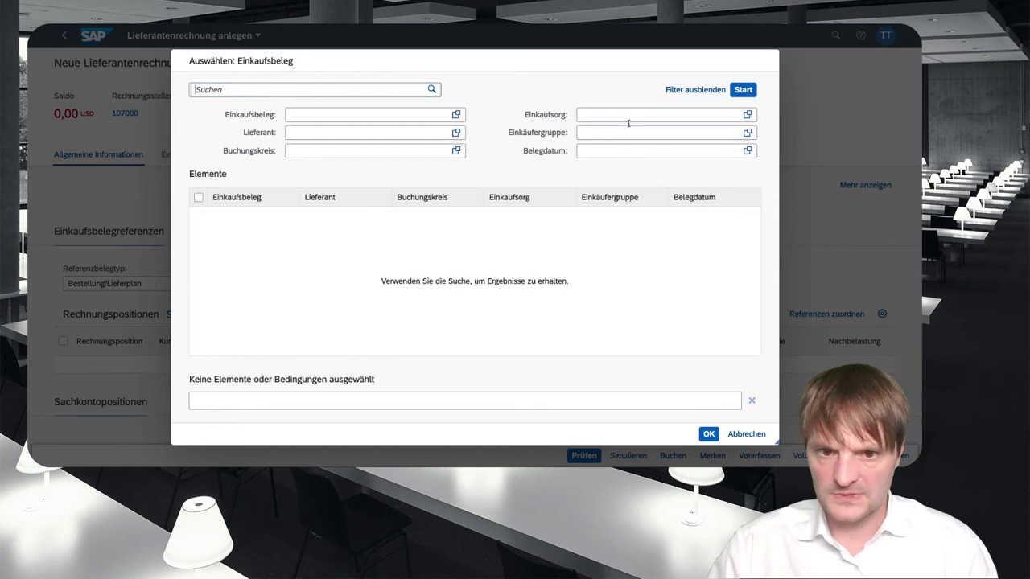
{"action": "left_click", "coordinate": [742, 90]}
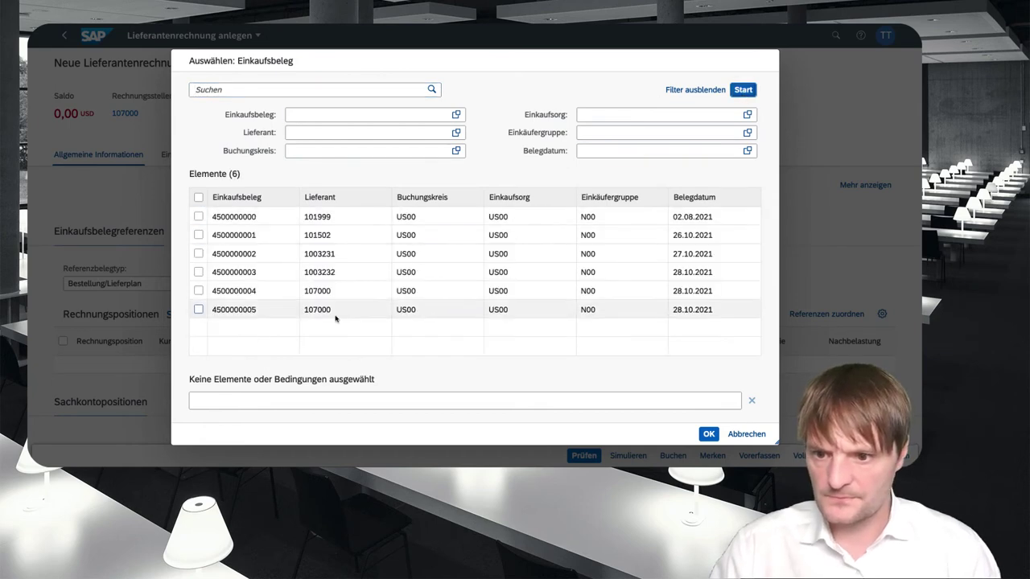
{"action": "left_click", "coordinate": [283, 315]}
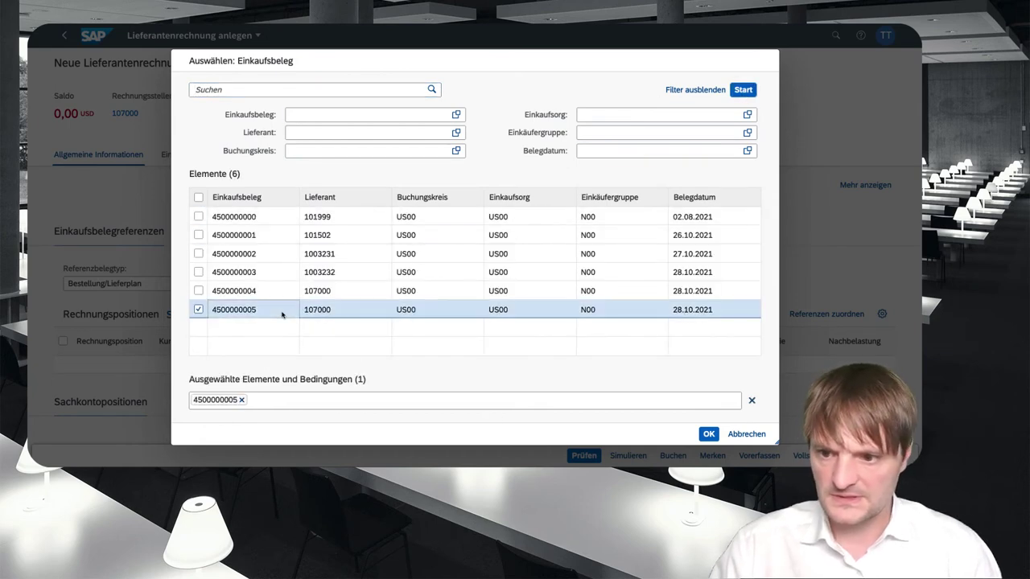
{"action": "left_click", "coordinate": [709, 438]}
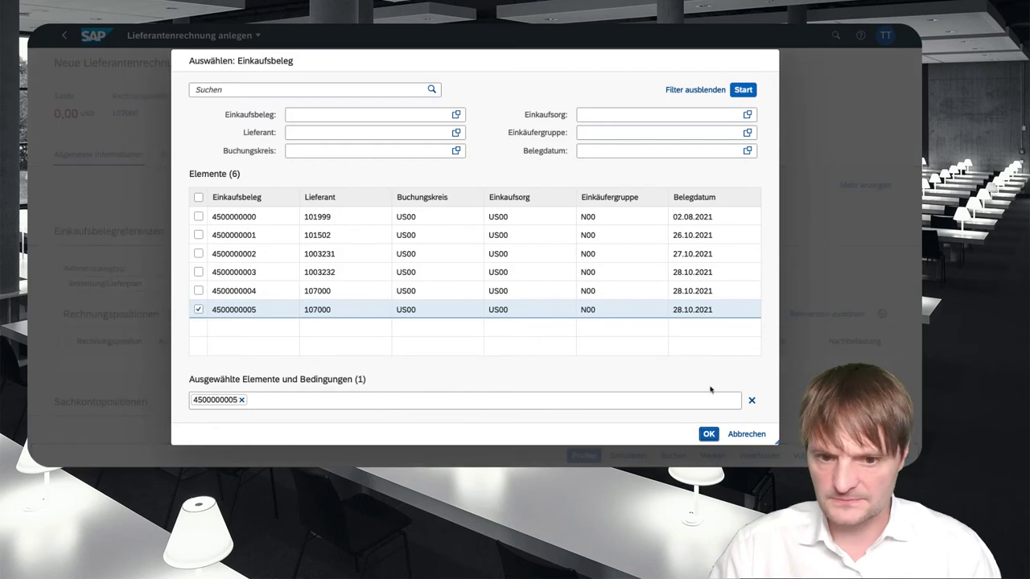
- Set the tax code (Steuerkennzeichen) of the Kettenschloss 000 invoice item to XI and its tax location (Steuerstandort) to TX0000000
{"action": "scroll", "coordinate": [531, 294], "scroll_direction": "down", "scroll_amount": 2}
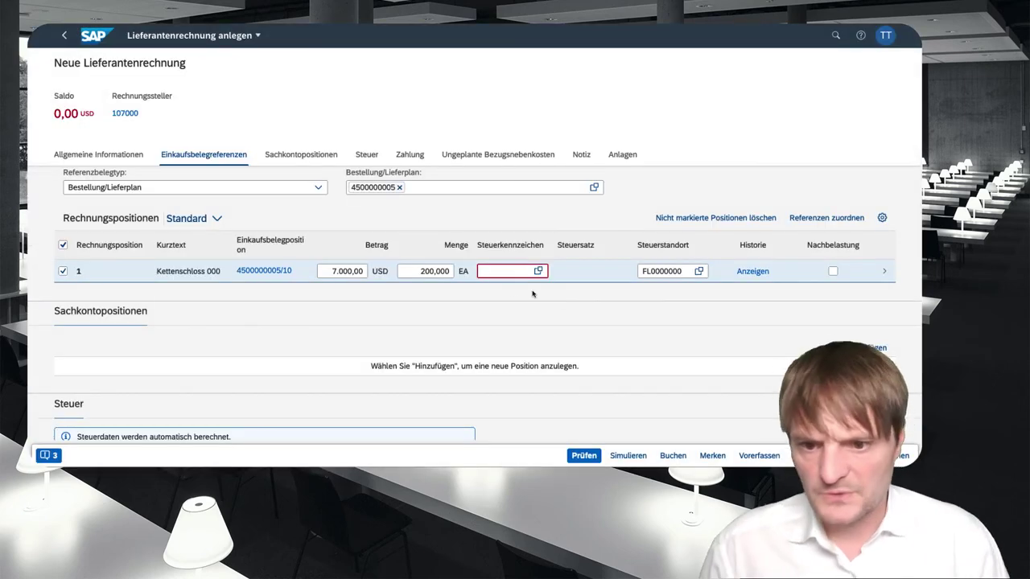
{"action": "left_click", "coordinate": [498, 272]}
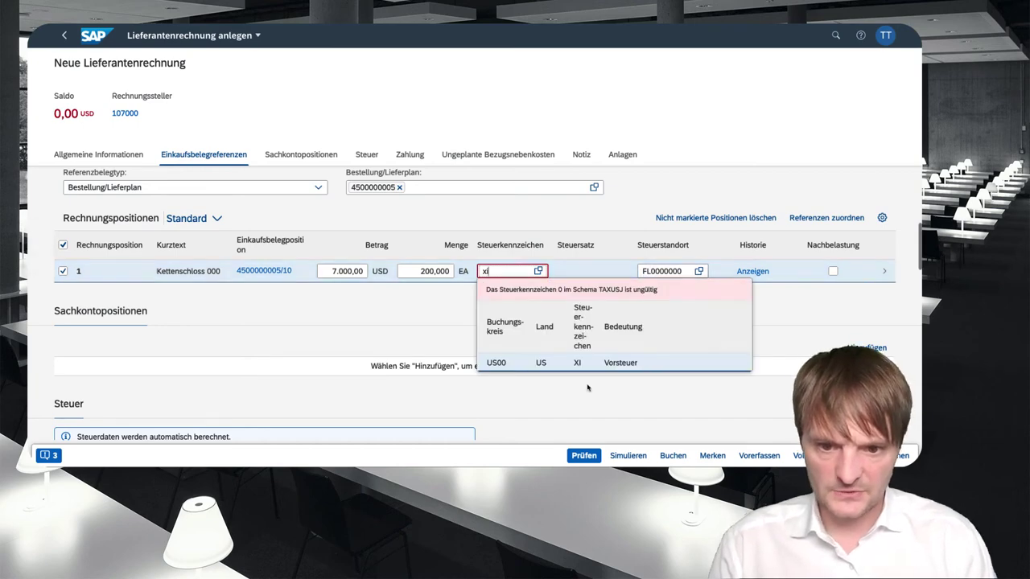
{"action": "key", "text": "Down"}
{"action": "key", "text": "Return"}
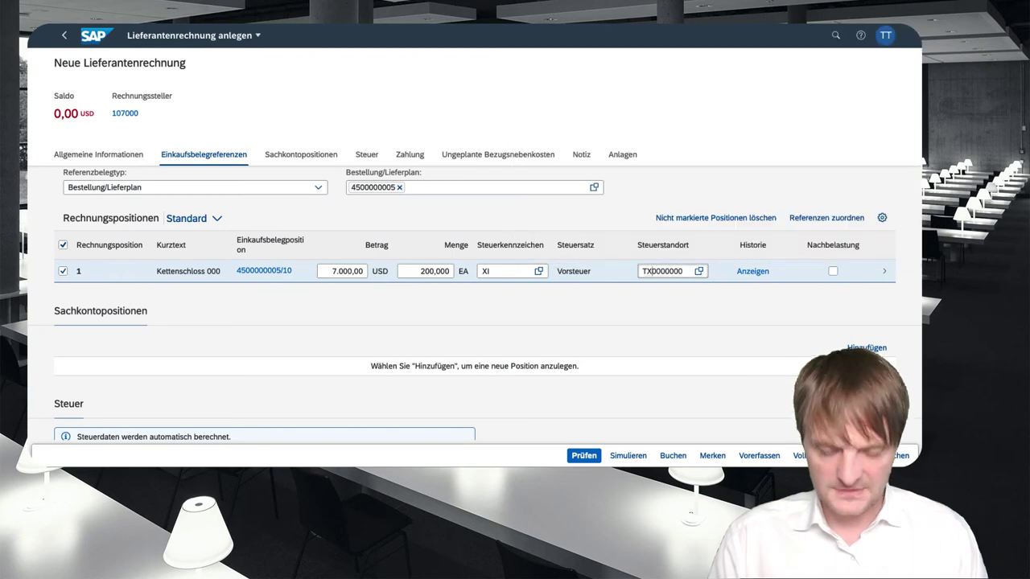
{"action": "key", "text": "Return"}
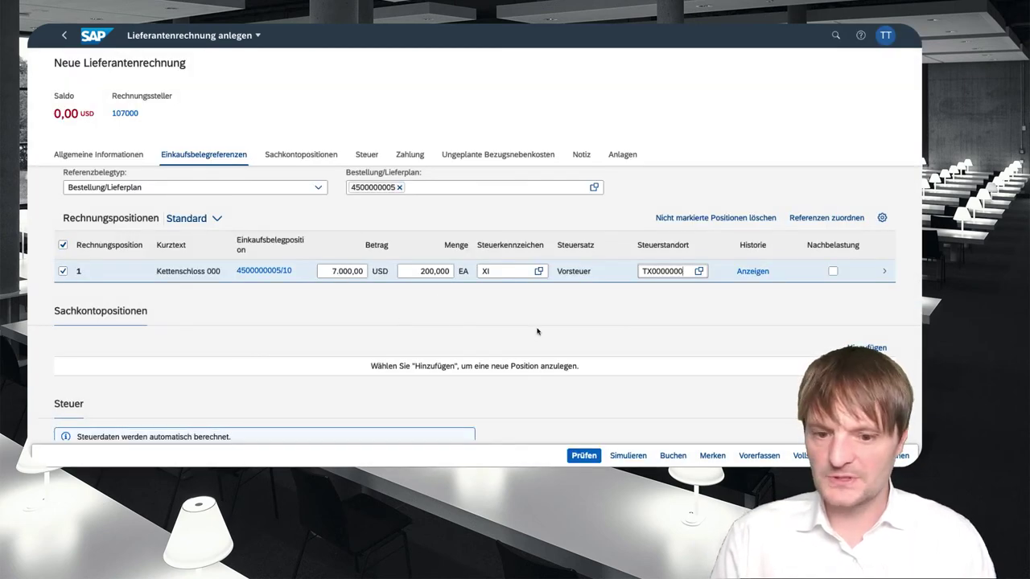
{"action": "scroll", "coordinate": [536, 331], "scroll_direction": "up", "scroll_amount": 3}
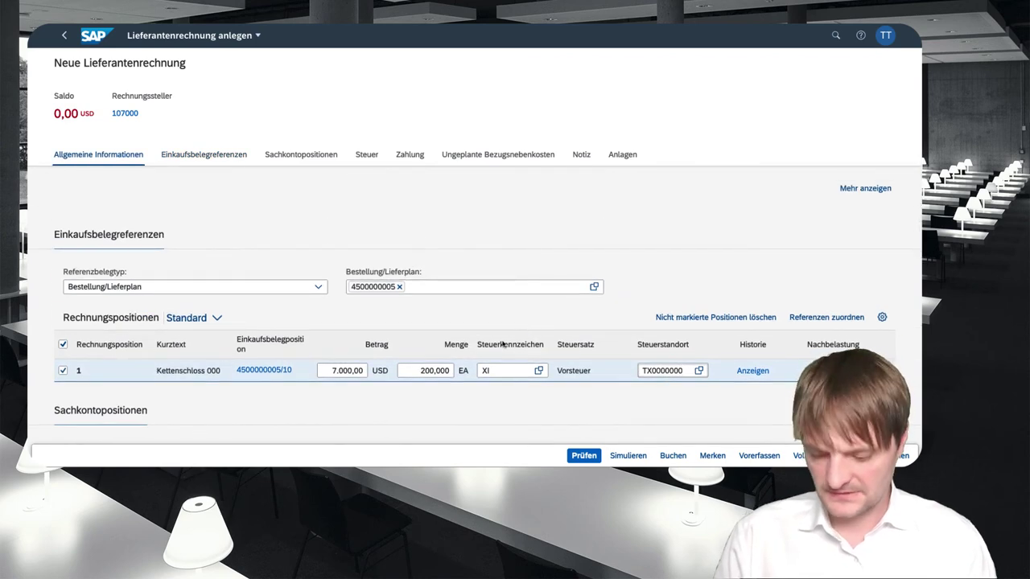
{"action": "left_click", "coordinate": [359, 387]}
{"action": "left_click_drag", "start_coordinate": [281, 381], "coordinate": [293, 456]}
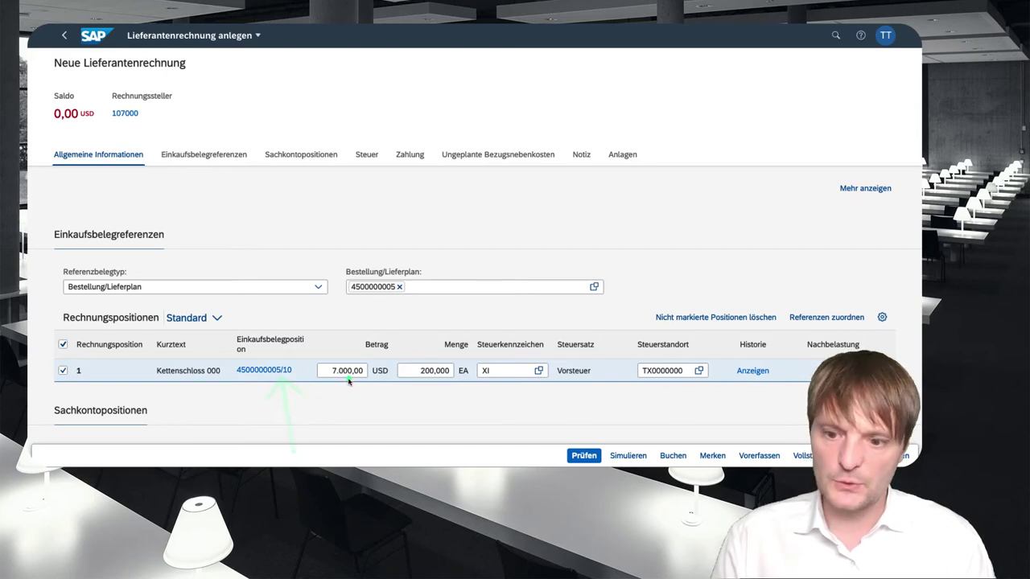
{"action": "left_click_drag", "start_coordinate": [347, 380], "coordinate": [332, 428]}
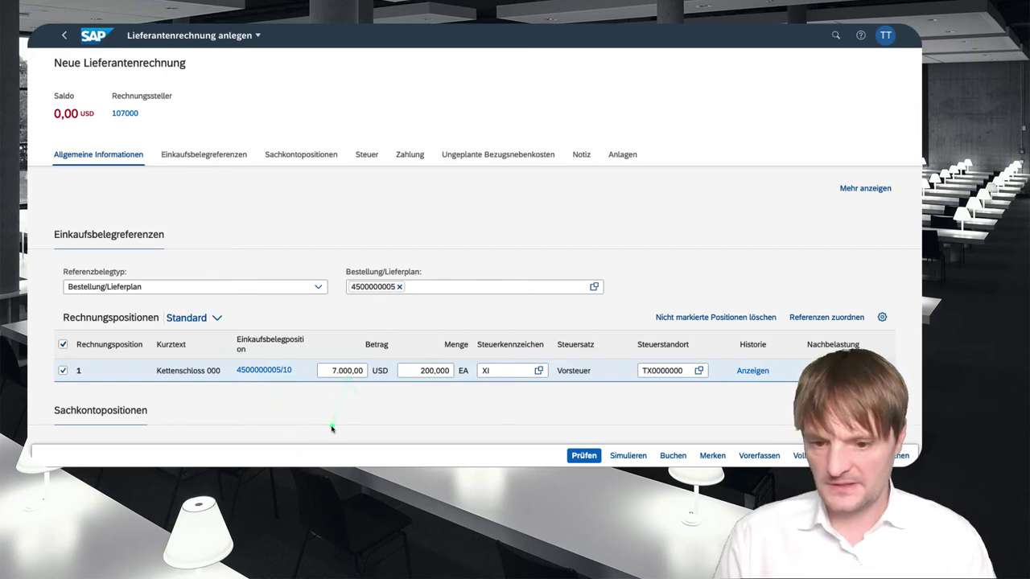
- Check and simulate the supplier invoice, and post it without creating another one
{"action": "left_click", "coordinate": [584, 455]}
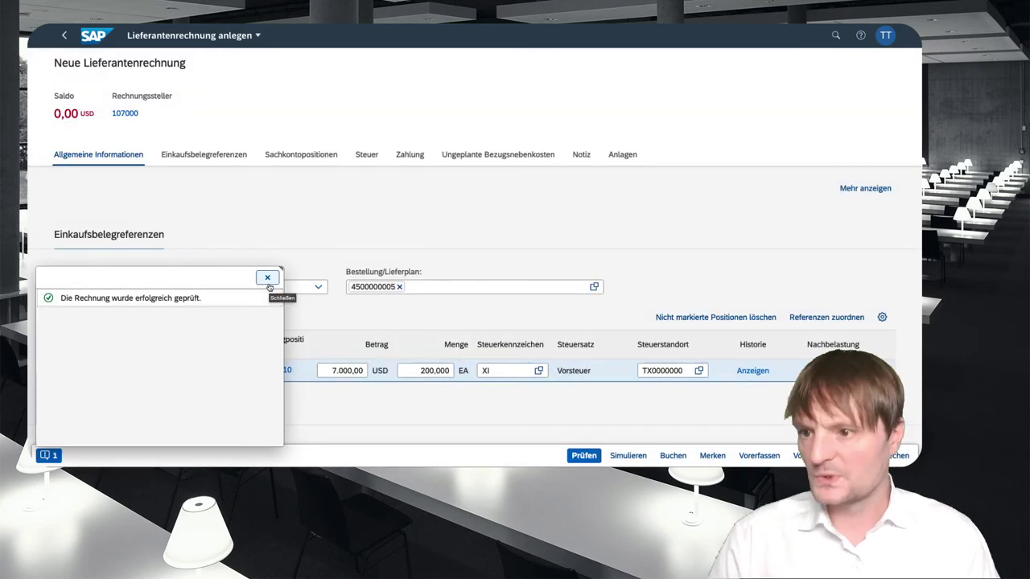
{"action": "left_click", "coordinate": [267, 277]}
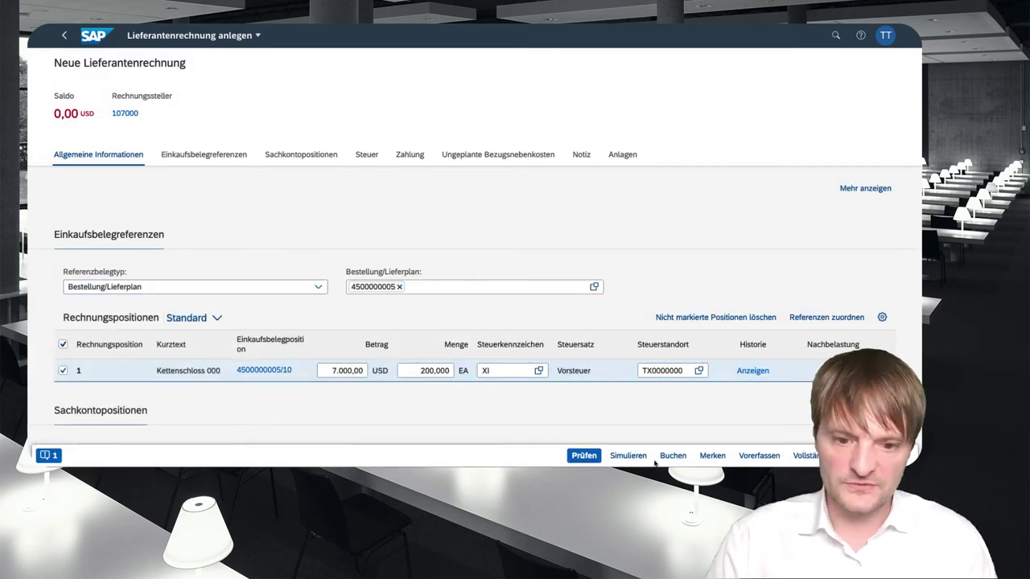
{"action": "left_click", "coordinate": [628, 457]}
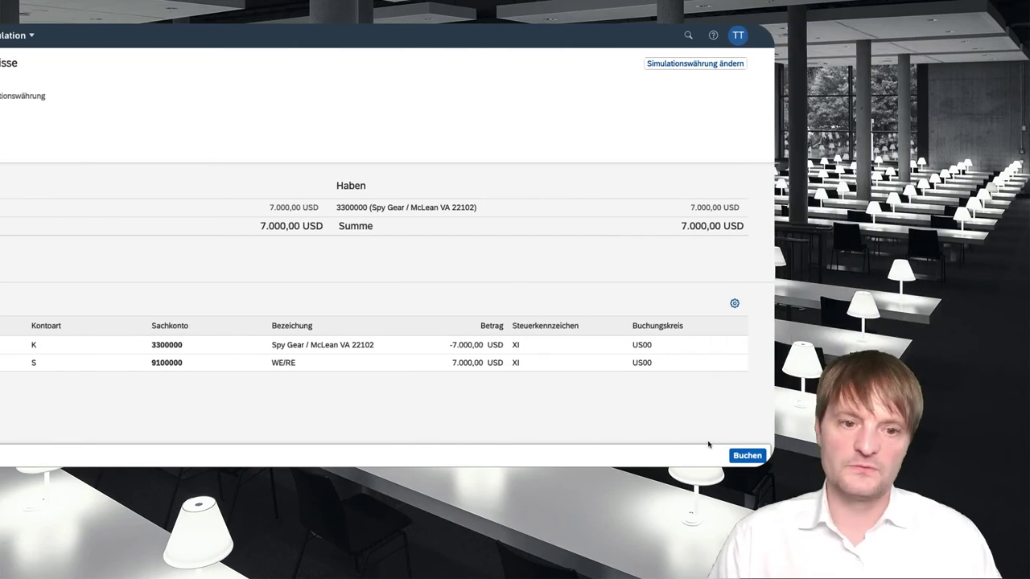
{"action": "left_click", "coordinate": [747, 455]}
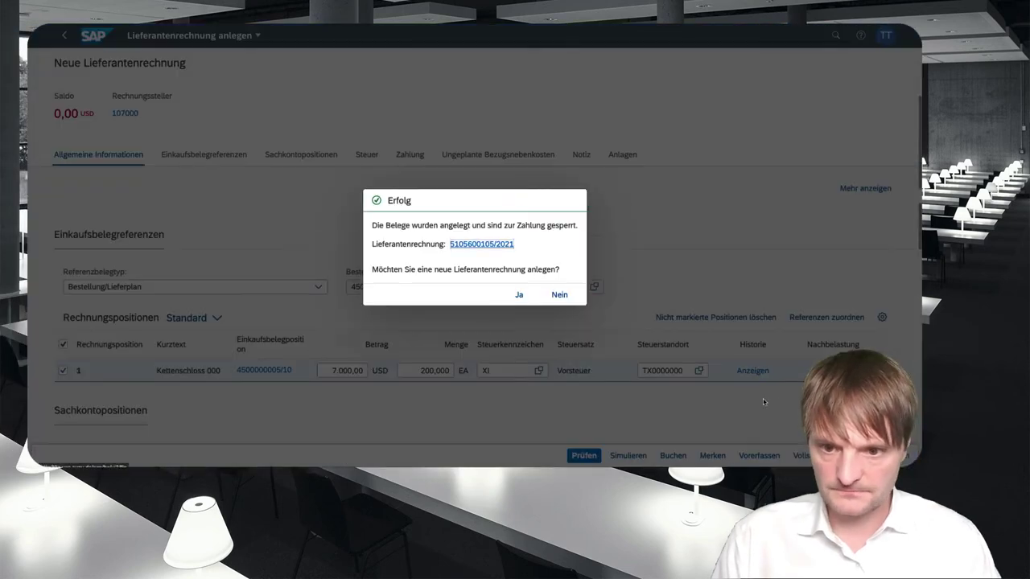
{"action": "left_click", "coordinate": [559, 294]}
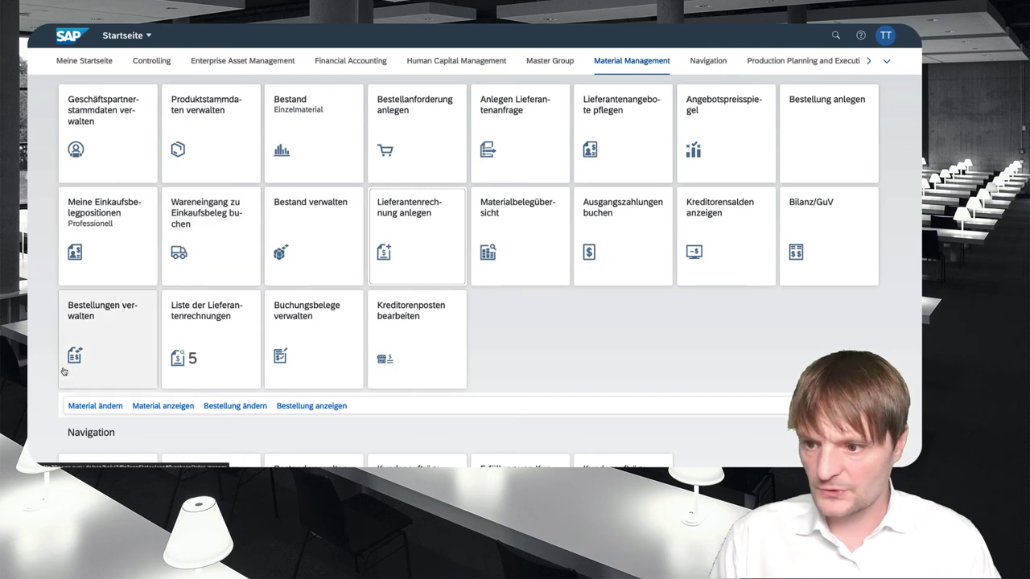
- Filter Bestellungen verwalten by material CHLK1000 and open the newest Spy Gear purchase order
{"action": "left_click", "coordinate": [124, 343]}
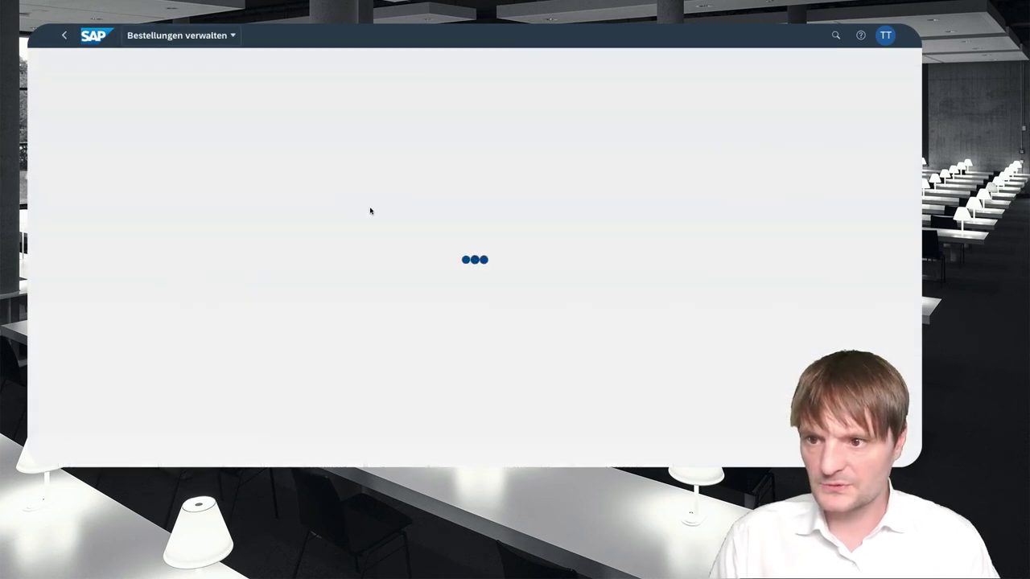
{"action": "type", "text": "CHLK1000"}
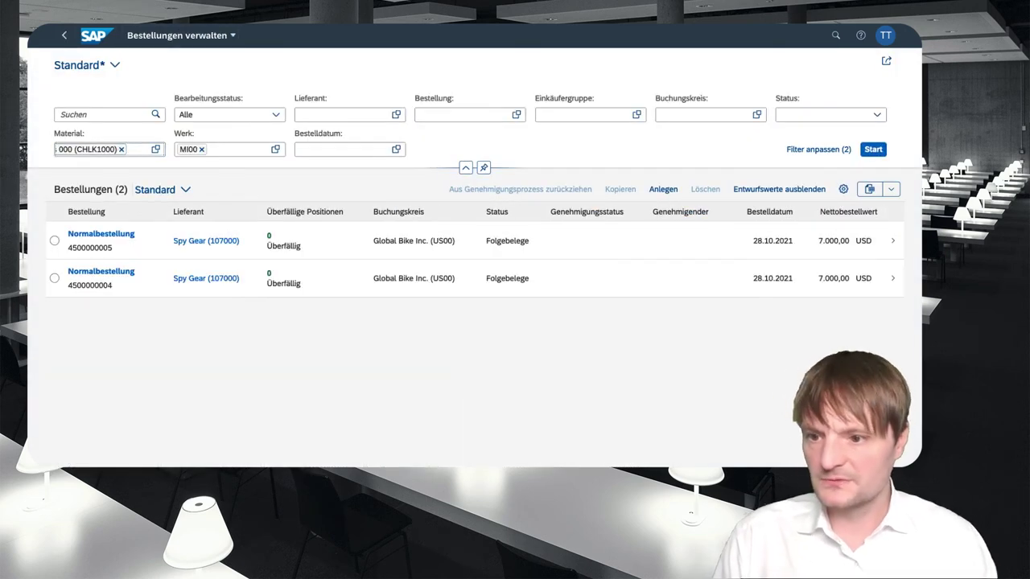
{"action": "left_click", "coordinate": [143, 242]}
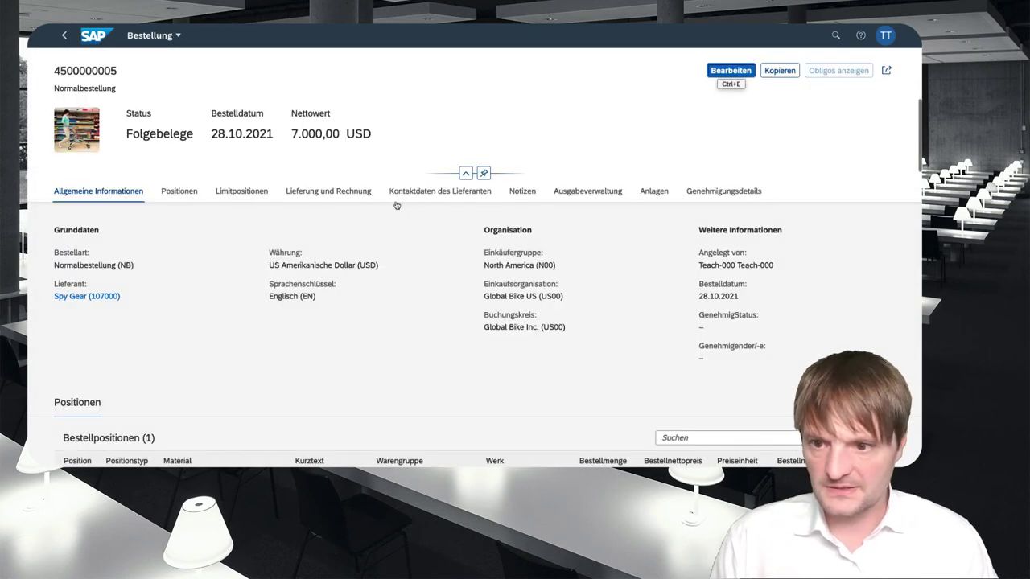
- Open item 10 of the purchase order and examine its process flow (Prozessablauf) after the invoice posting
{"action": "scroll", "coordinate": [414, 201], "scroll_direction": "down", "scroll_amount": 2}
{"action": "left_click", "coordinate": [352, 351]}
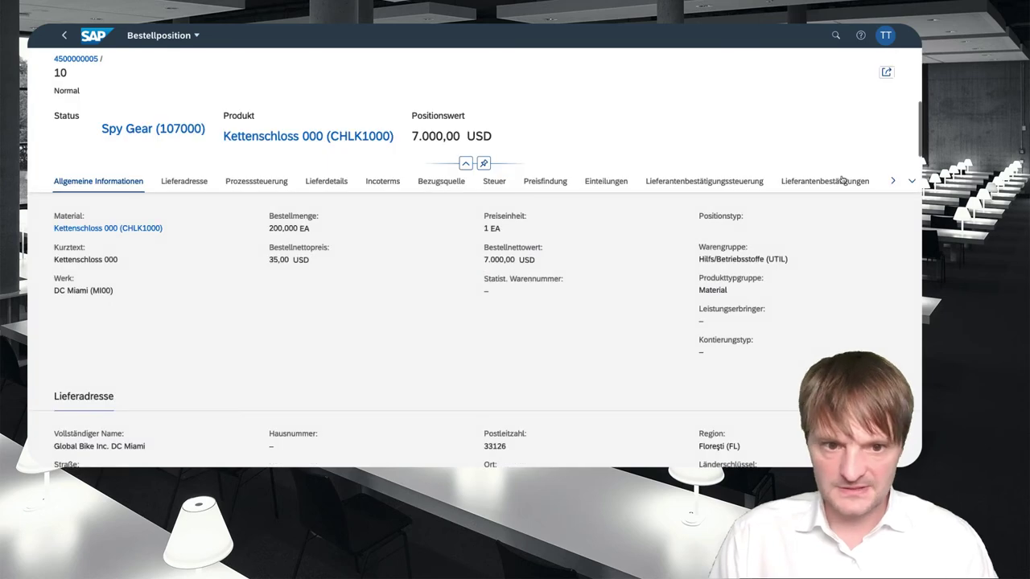
{"action": "left_click", "coordinate": [910, 183]}
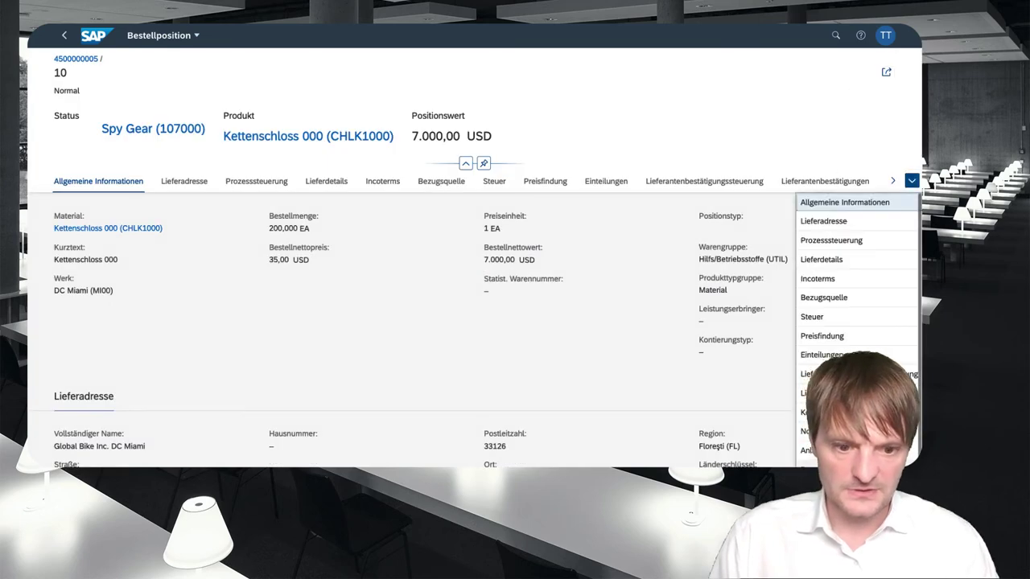
{"action": "left_click", "coordinate": [829, 450]}
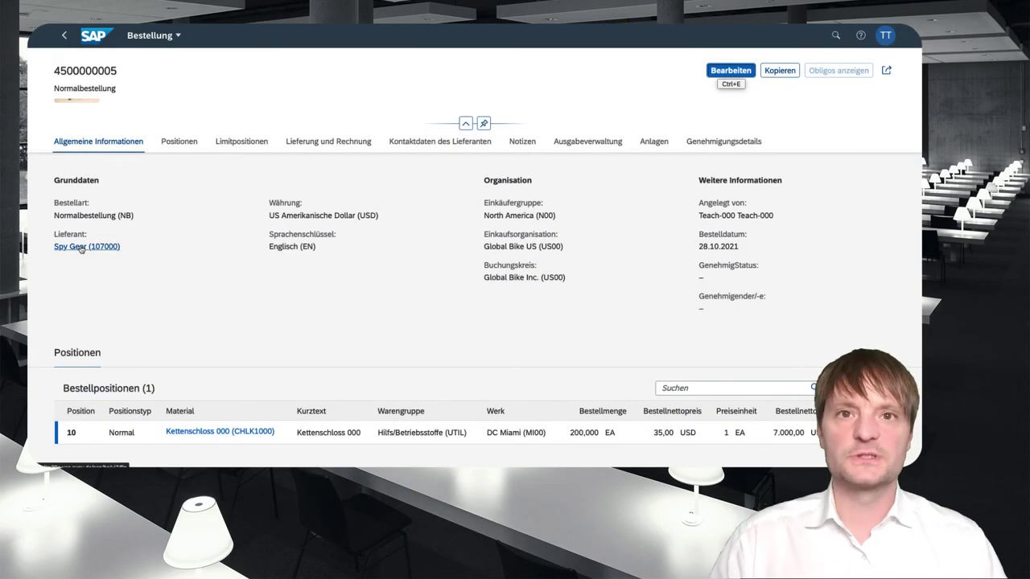
- Start posting an outgoing payment (Ausgangszahlungen buchen) for the purchase order's supplier Spy Gear and set the document date to 28.10.2021
{"action": "left_click", "coordinate": [80, 247]}
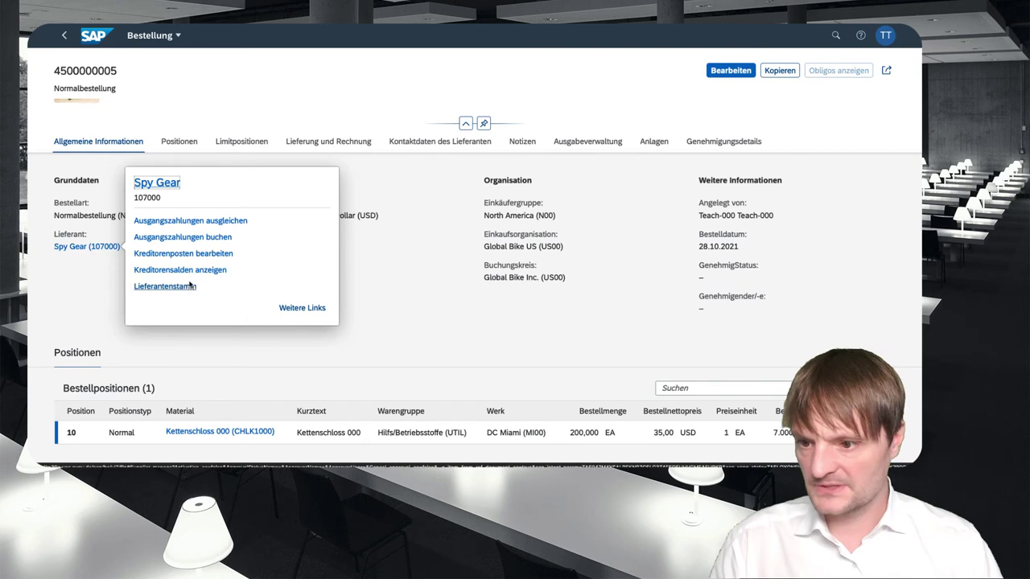
{"action": "key", "text": "Escape"}
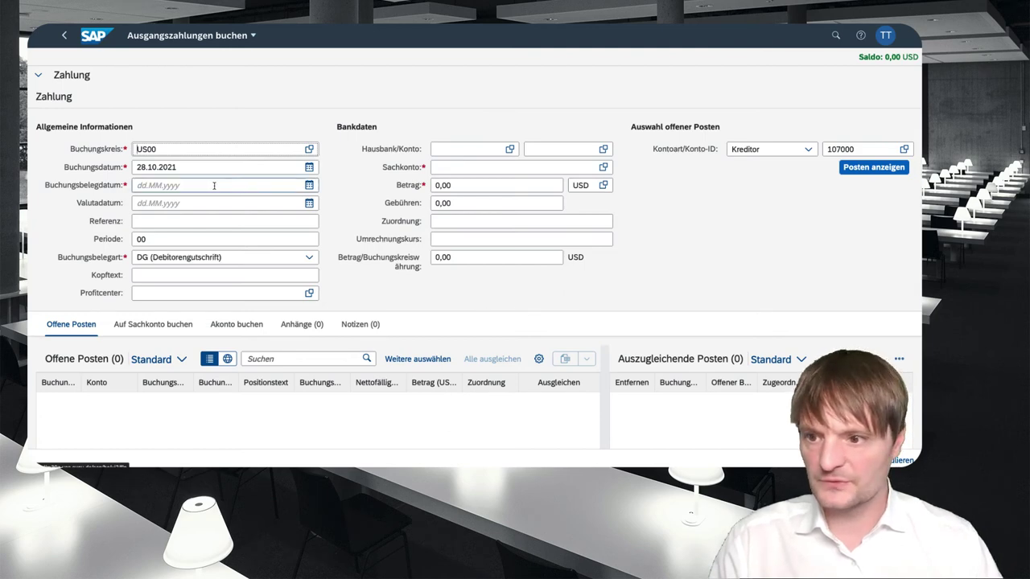
{"action": "left_click", "coordinate": [308, 185]}
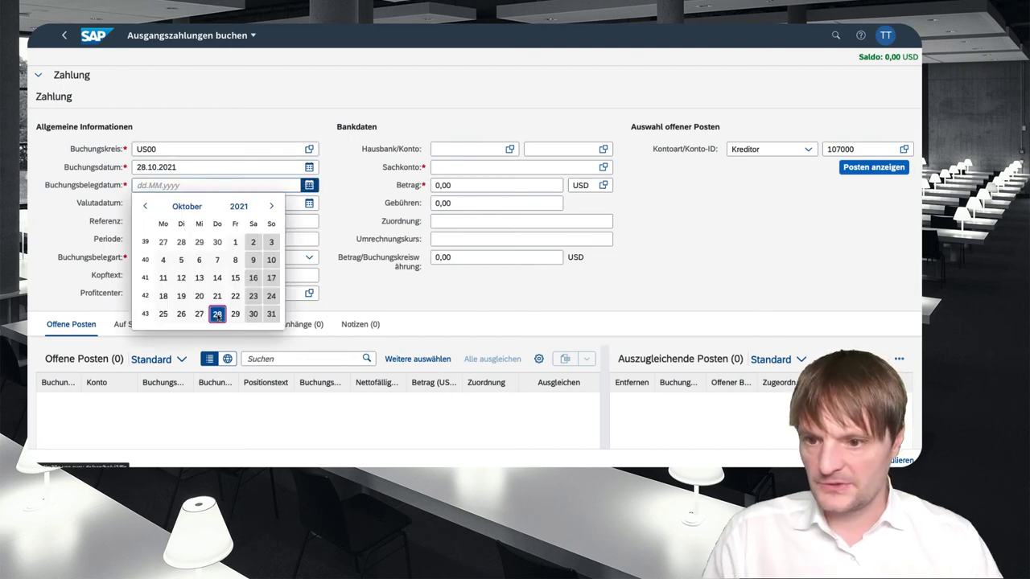
{"action": "left_click", "coordinate": [217, 313]}
- Set the payment's G/L account to the Bank account and its amount to 7000 USD, and display the vendor's open items
{"action": "left_click", "coordinate": [441, 169]}
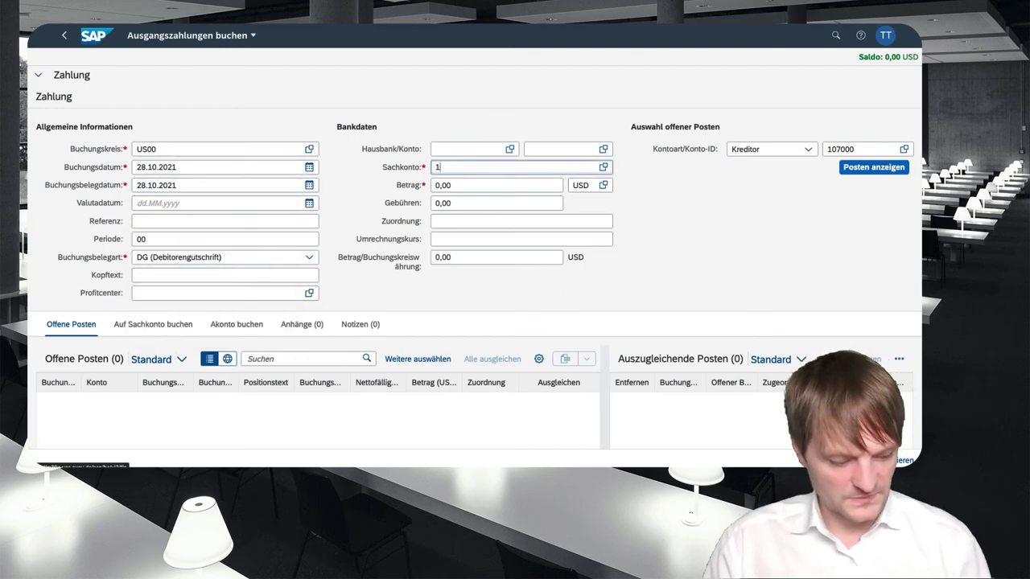
{"action": "type", "text": "1800000"}
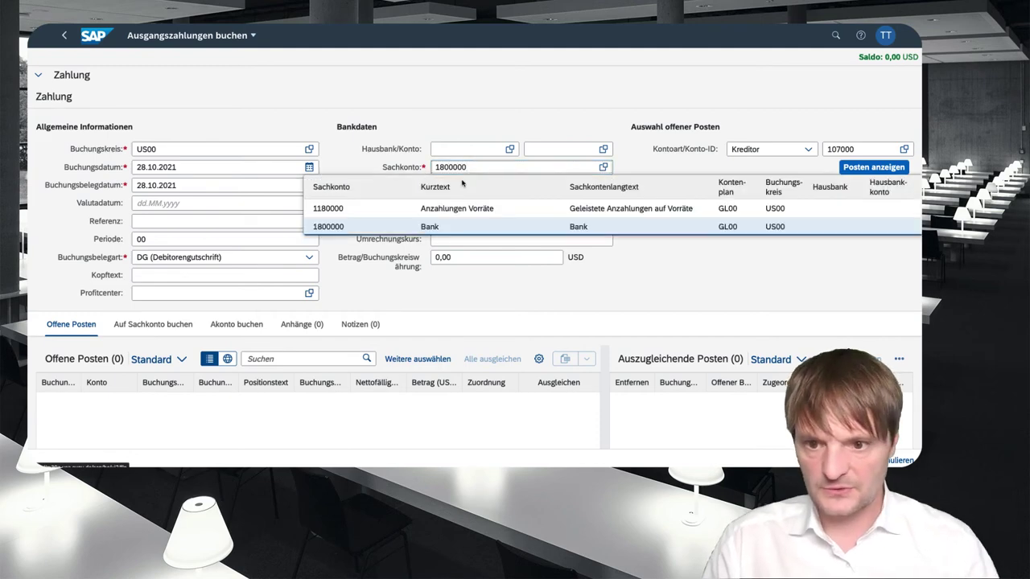
{"action": "left_click", "coordinate": [402, 225]}
{"action": "key", "text": "Tab"}
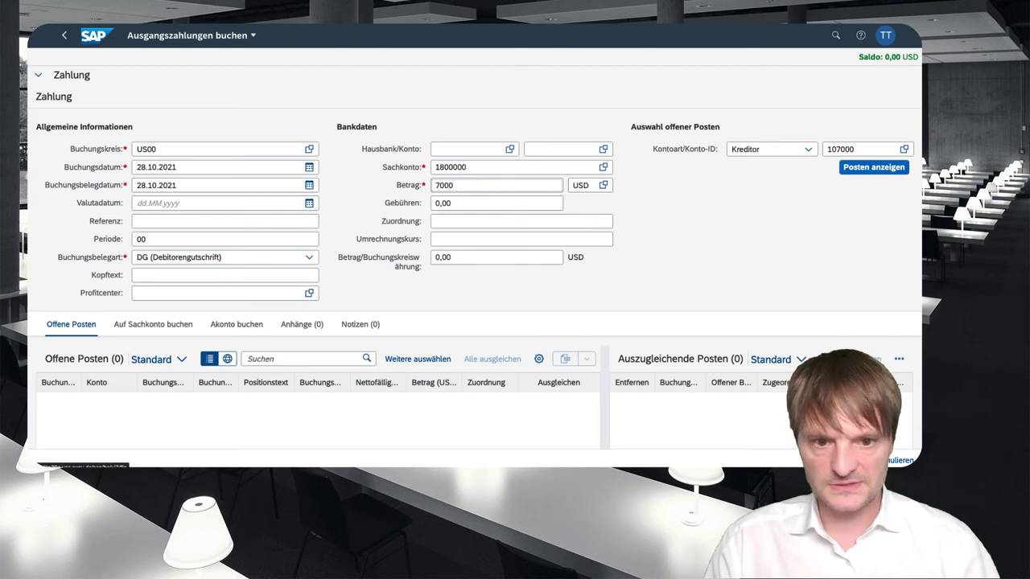
{"action": "left_click", "coordinate": [872, 167]}
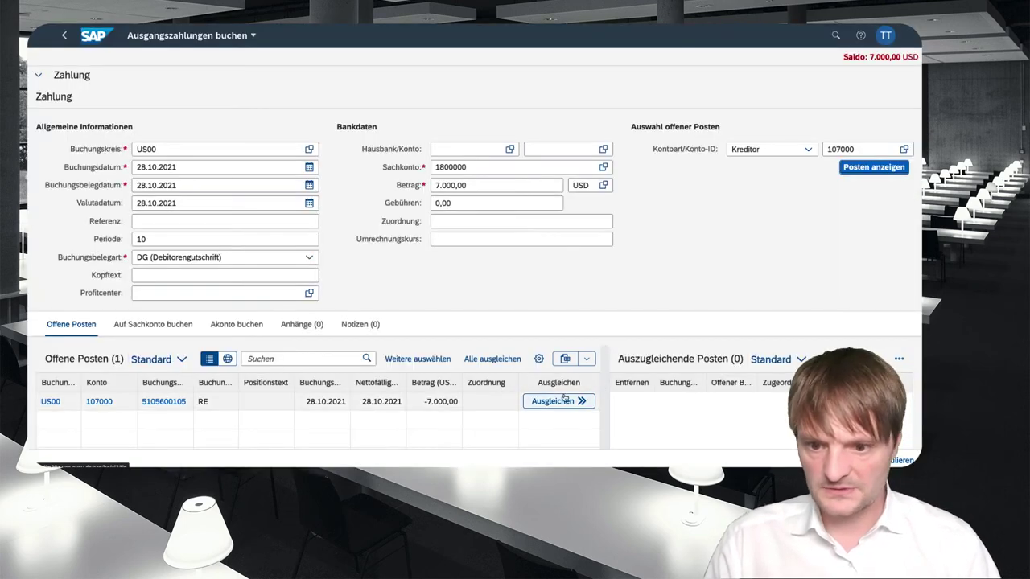
- Clear the vendor's open invoice item of 7000 USD against the payment and post the outgoing payment
{"action": "left_click", "coordinate": [561, 402]}
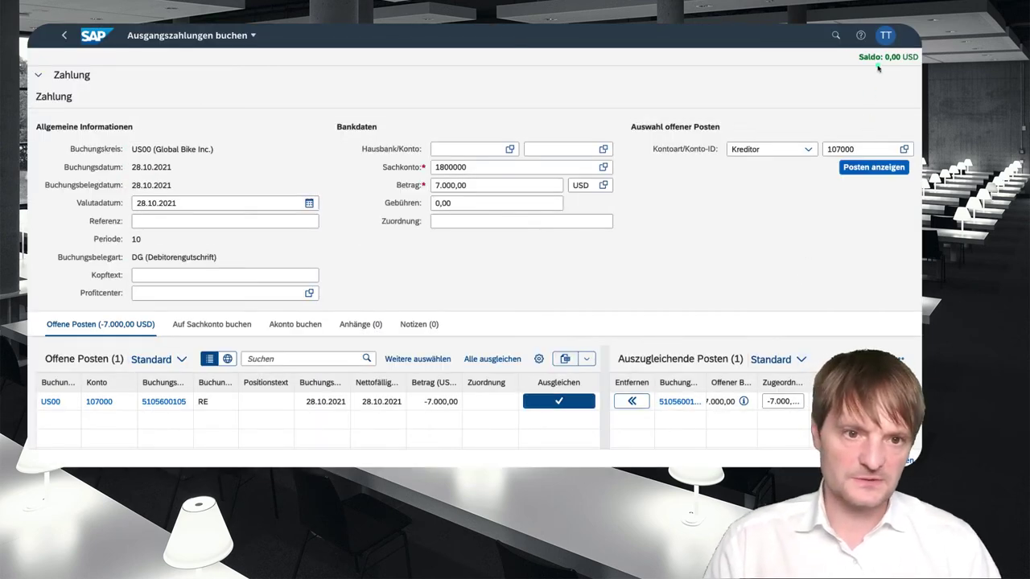
{"action": "left_click_drag", "start_coordinate": [878, 68], "coordinate": [866, 130]}
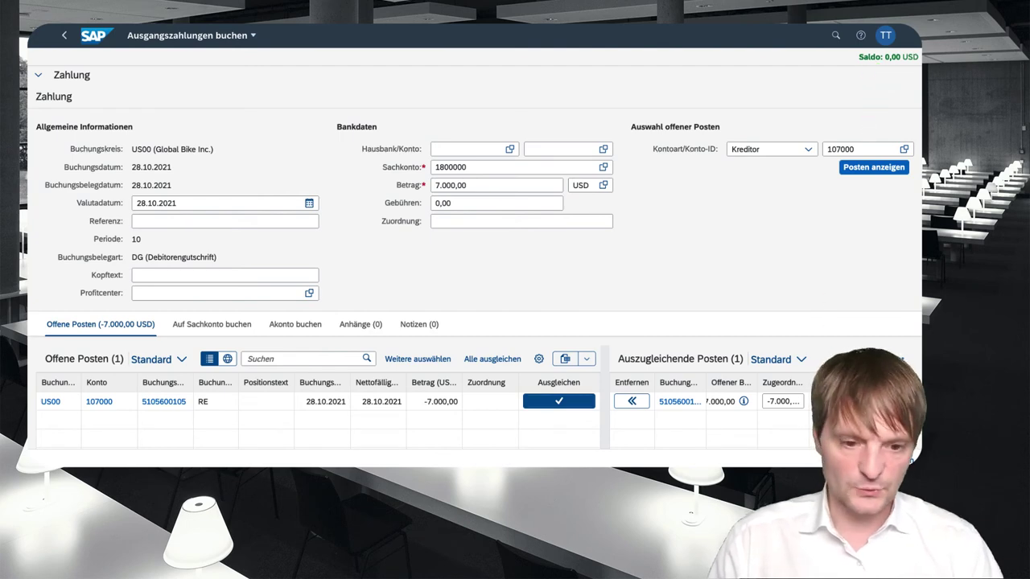
{"action": "left_click", "coordinate": [560, 402]}
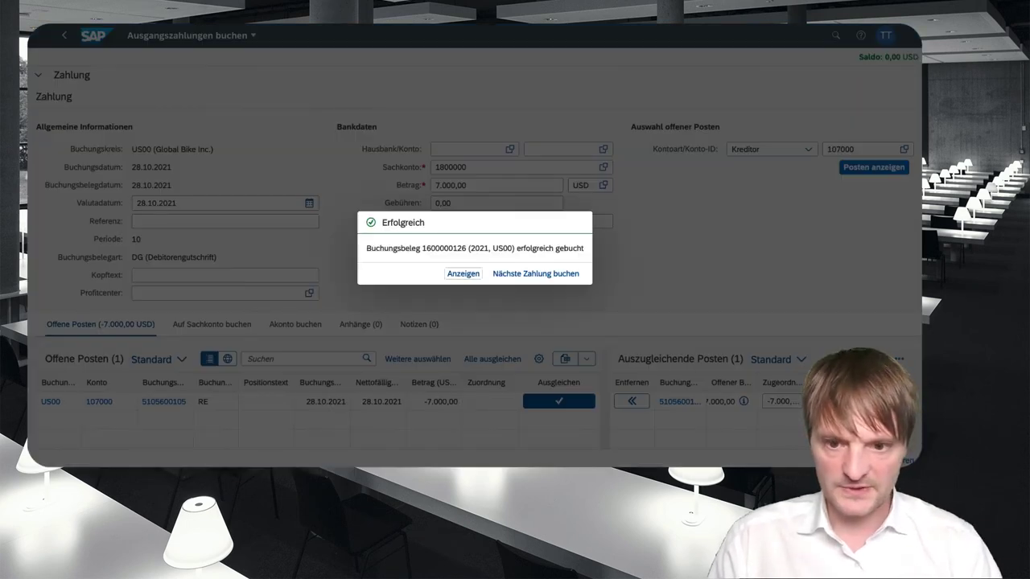
- Open the RFQ "Demo neuer RFQ Prozess" in Ausschreibungen verwalten and examine its process flow (Prozessablauf)
{"action": "left_click", "coordinate": [95, 36]}
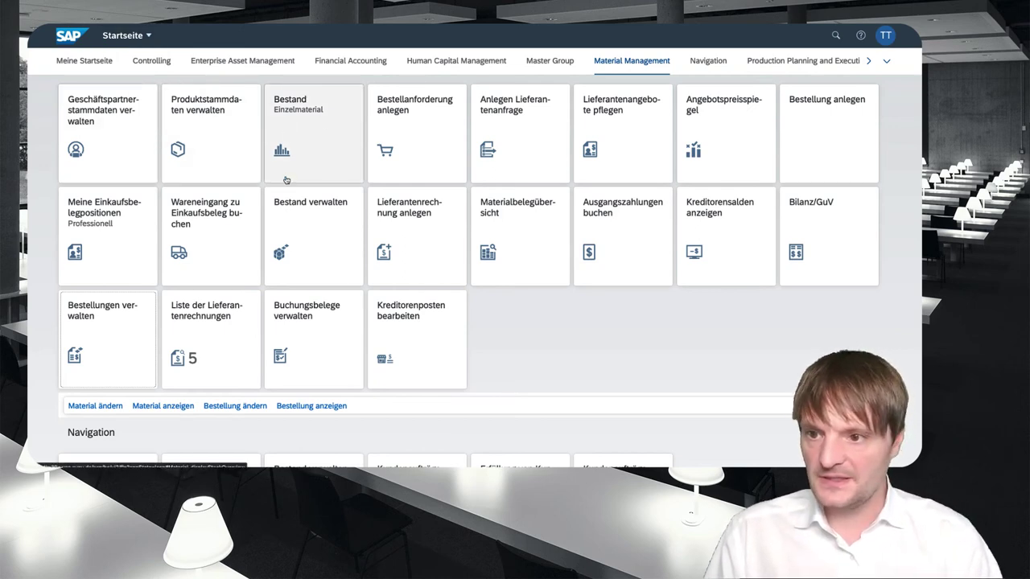
{"action": "scroll", "coordinate": [285, 179], "scroll_direction": "up", "scroll_amount": 20}
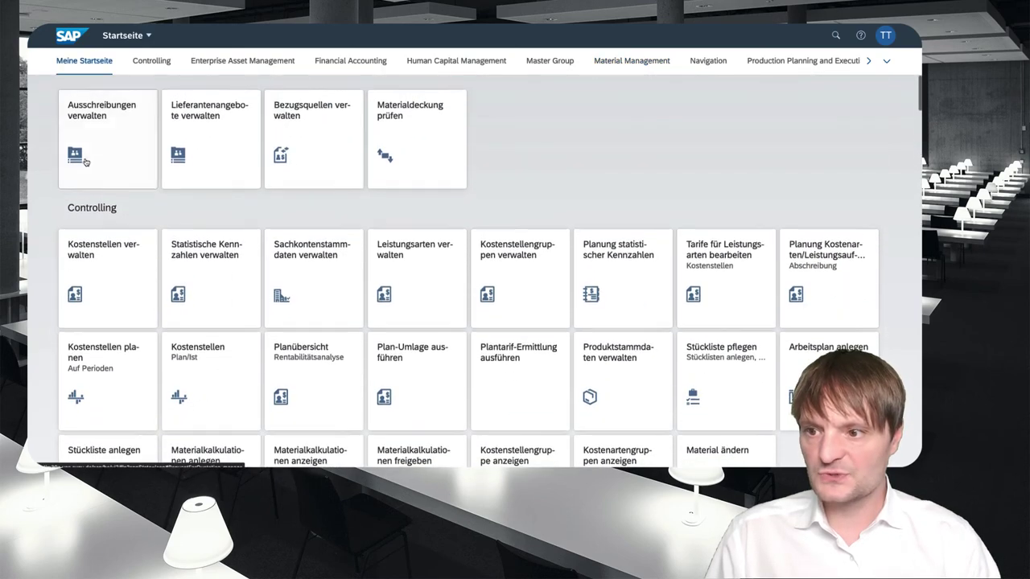
{"action": "left_click", "coordinate": [100, 153]}
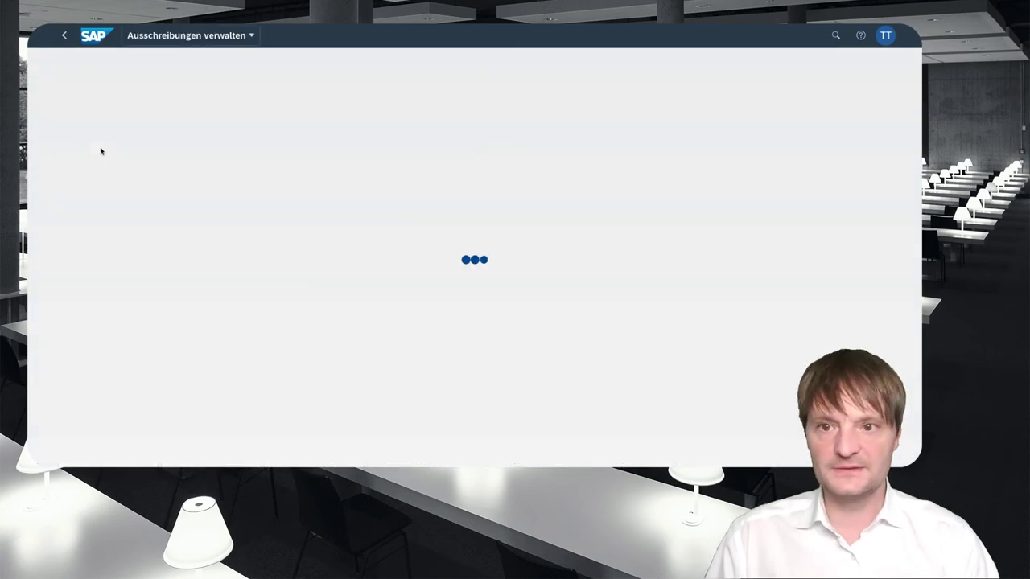
{"action": "left_click", "coordinate": [872, 149]}
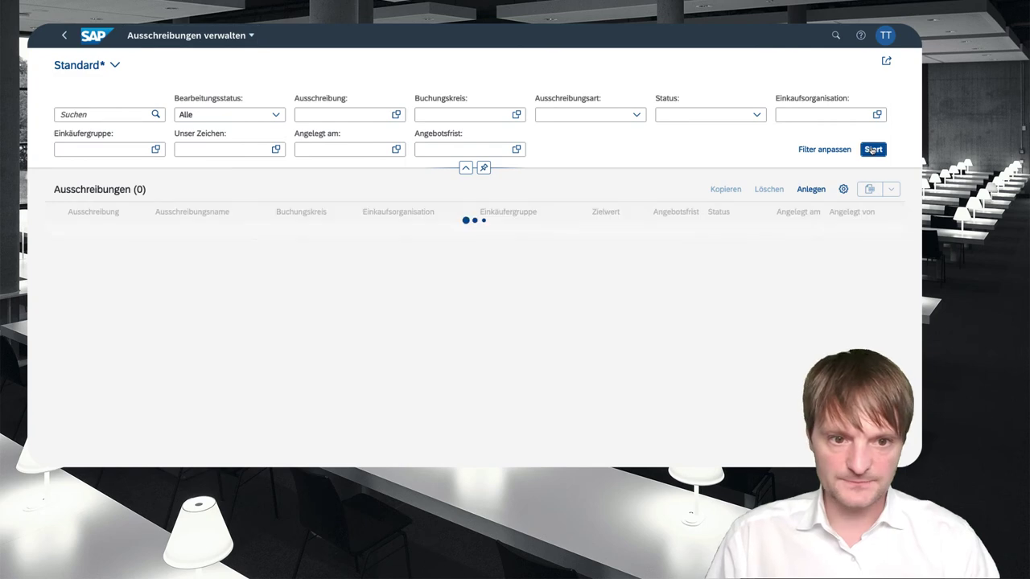
{"action": "left_click", "coordinate": [243, 240]}
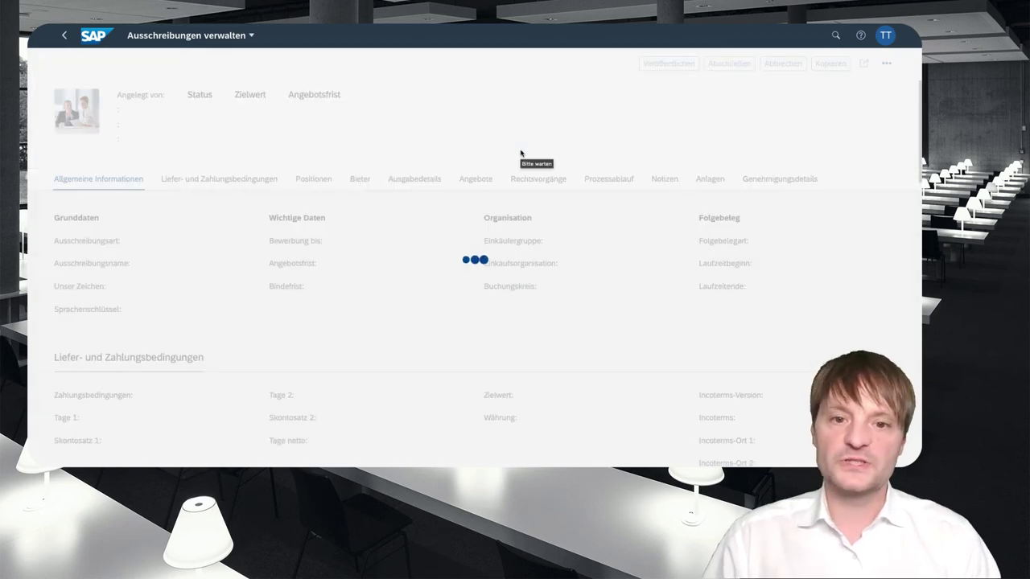
{"action": "left_click", "coordinate": [603, 190]}
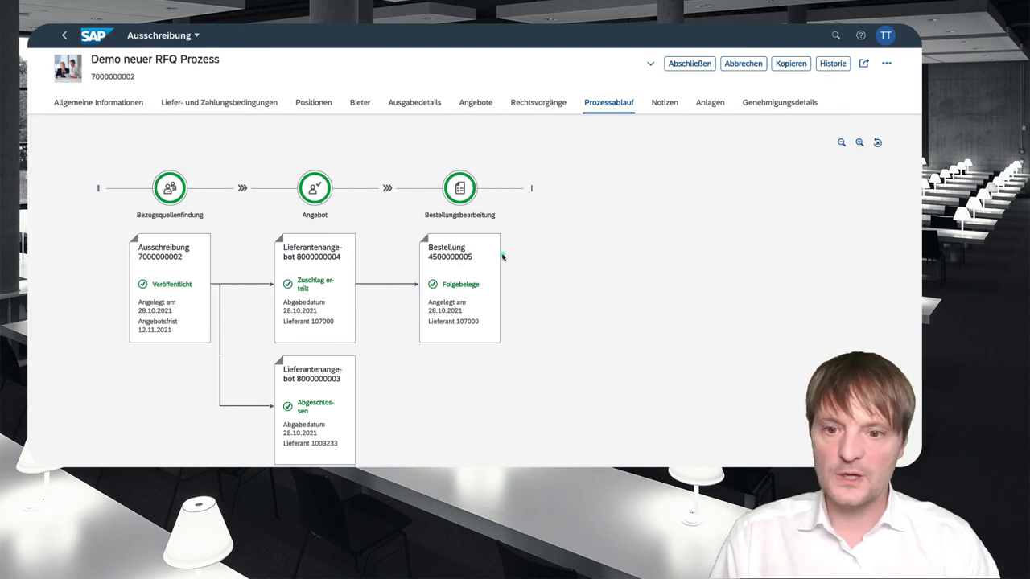
{"action": "mouse_move", "coordinate": [509, 256]}
{"action": "left_mouse_down"}
{"action": "mouse_move", "coordinate": [587, 265]}
{"action": "mouse_move", "coordinate": [637, 252]}
{"action": "left_mouse_up"}
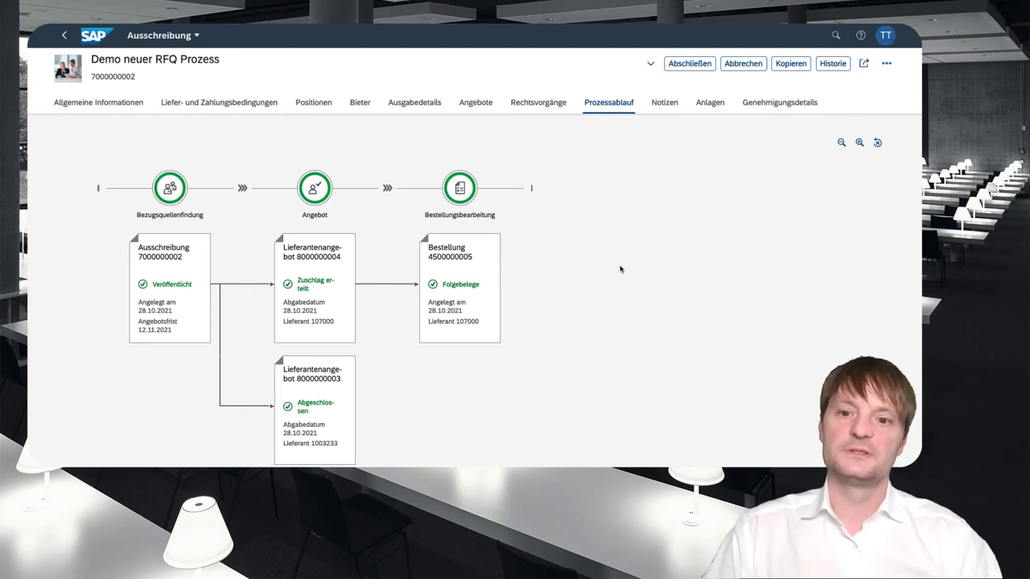
- Open the follow-on purchase order from the RFQ's process flow and display item 10's process flow (Prozessablauf)
{"action": "left_click", "coordinate": [496, 265]}
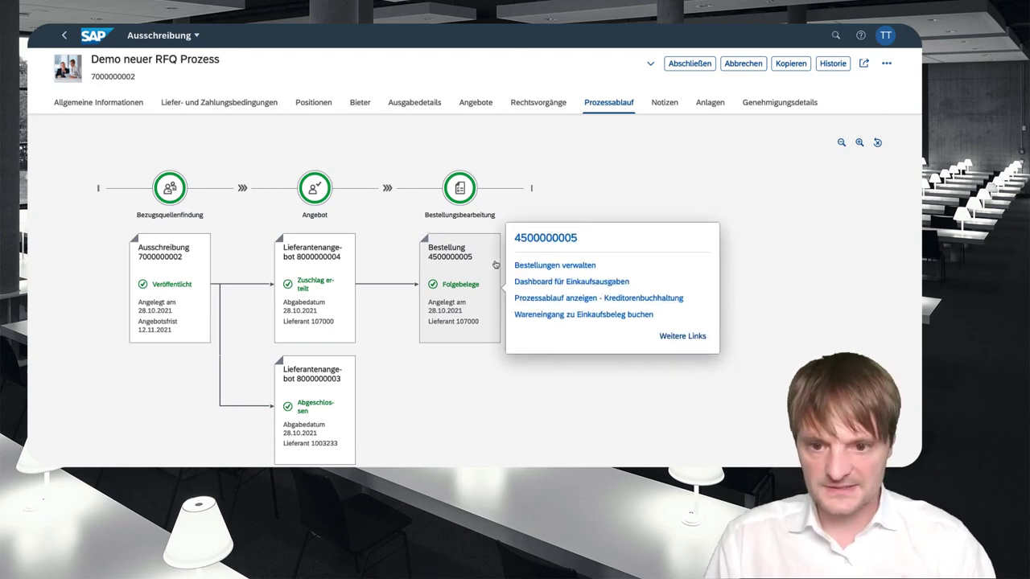
{"action": "left_click", "coordinate": [562, 268]}
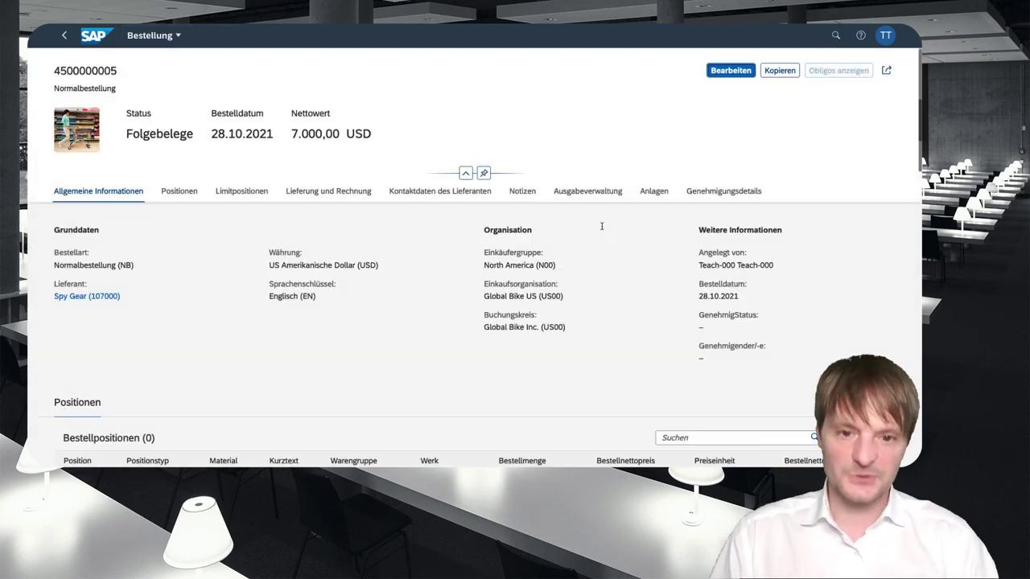
{"action": "scroll", "coordinate": [636, 362], "scroll_direction": "down", "scroll_amount": 1}
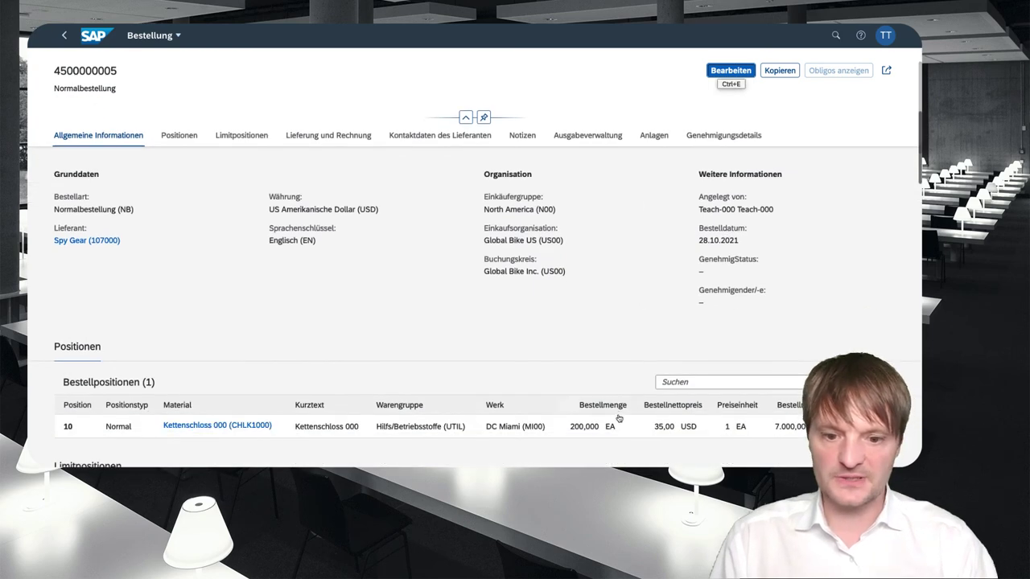
{"action": "left_click", "coordinate": [618, 420]}
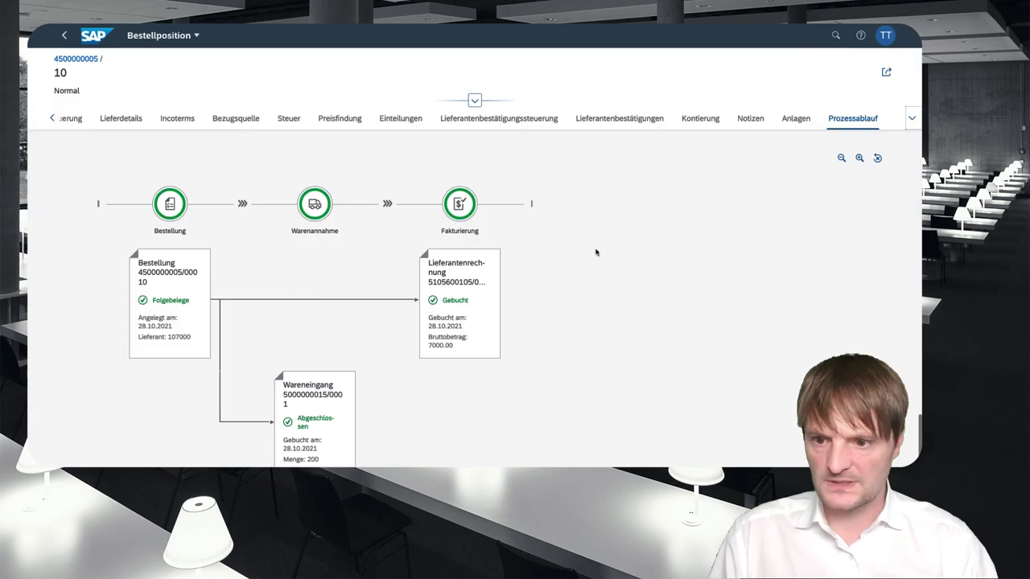
- Open the supplier invoice's document flow (Belegfluss anzeigen) and examine its purchase order, goods receipt and invoice documents
{"action": "scroll", "coordinate": [596, 252], "scroll_direction": "down", "scroll_amount": 1}
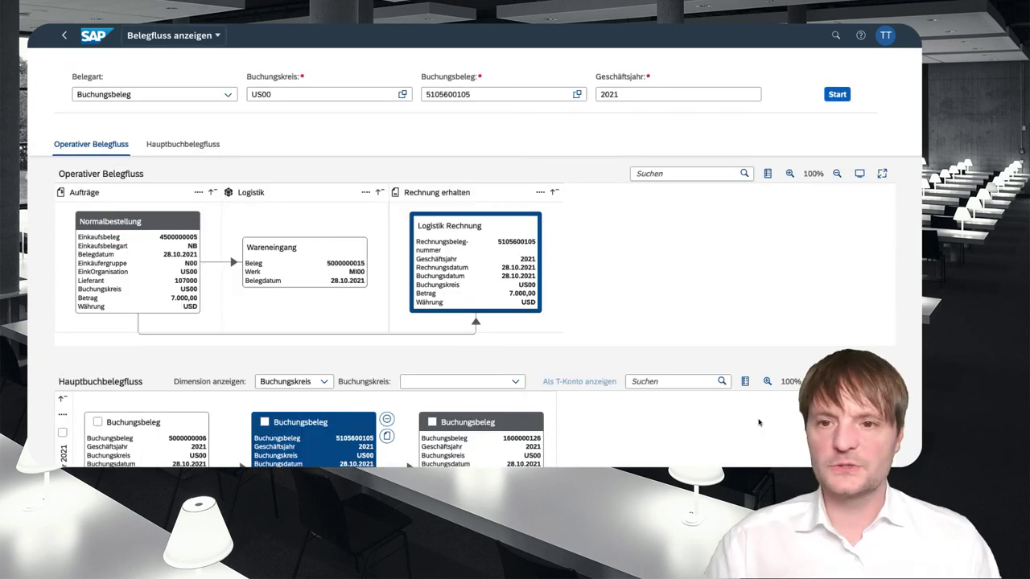
{"action": "scroll", "coordinate": [757, 408], "scroll_direction": "down", "scroll_amount": 3}
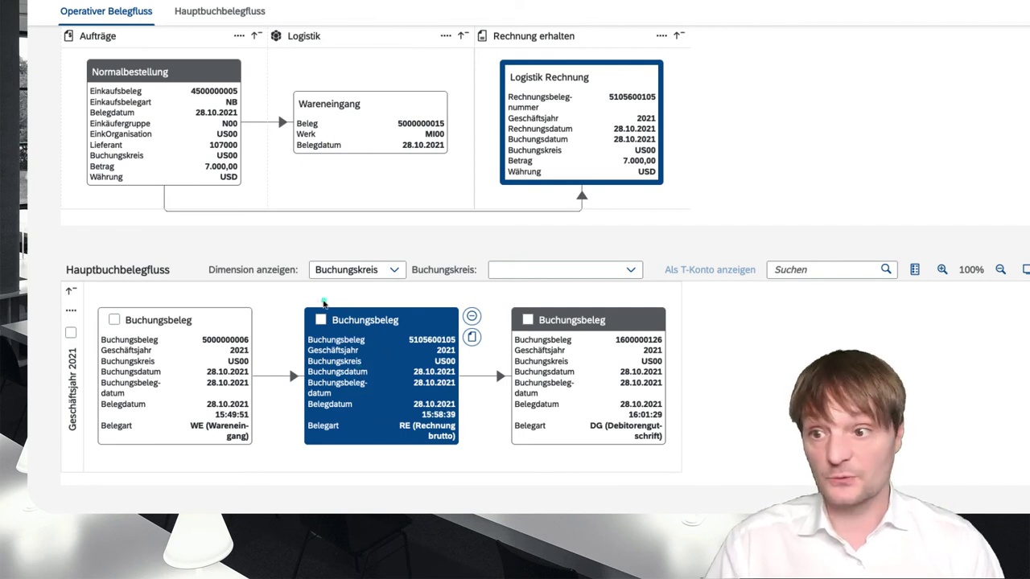
{"action": "left_click_drag", "start_coordinate": [165, 158], "coordinate": [162, 236]}
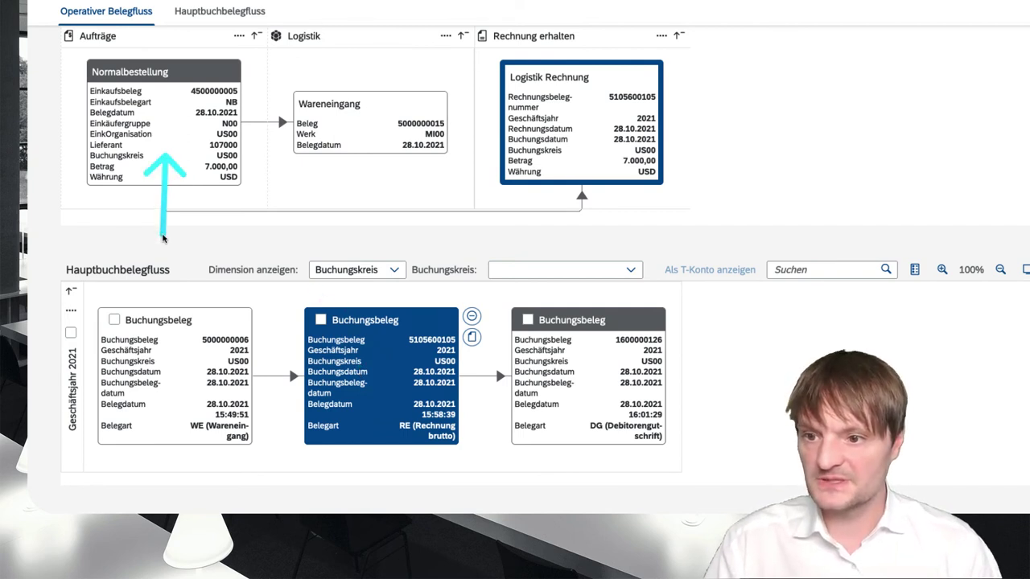
{"action": "left_click_drag", "start_coordinate": [354, 127], "coordinate": [354, 195]}
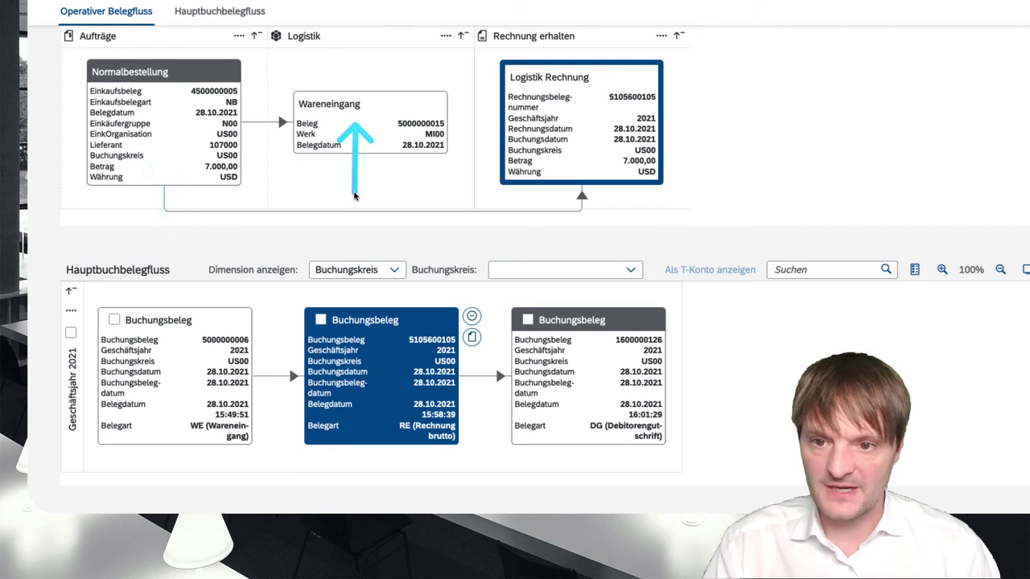
{"action": "left_click_drag", "start_coordinate": [560, 143], "coordinate": [561, 206]}
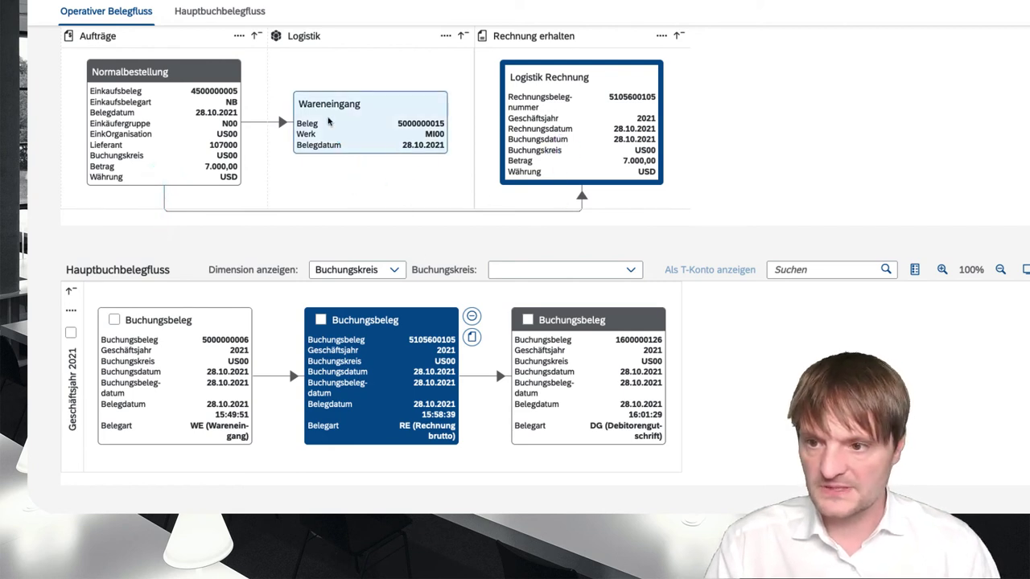
- Trace the goods receipt and logistics invoice to their journal entries in the Hauptbuchbelegfluss and highlight the outgoing payment's entry
{"action": "left_click", "coordinate": [329, 121]}
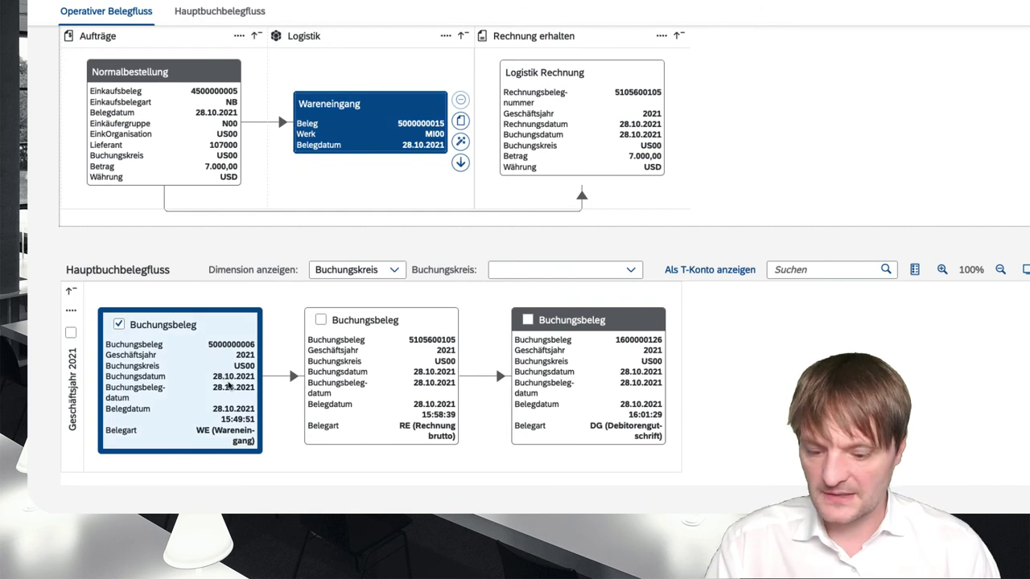
{"action": "left_click_drag", "start_coordinate": [207, 314], "coordinate": [208, 179]}
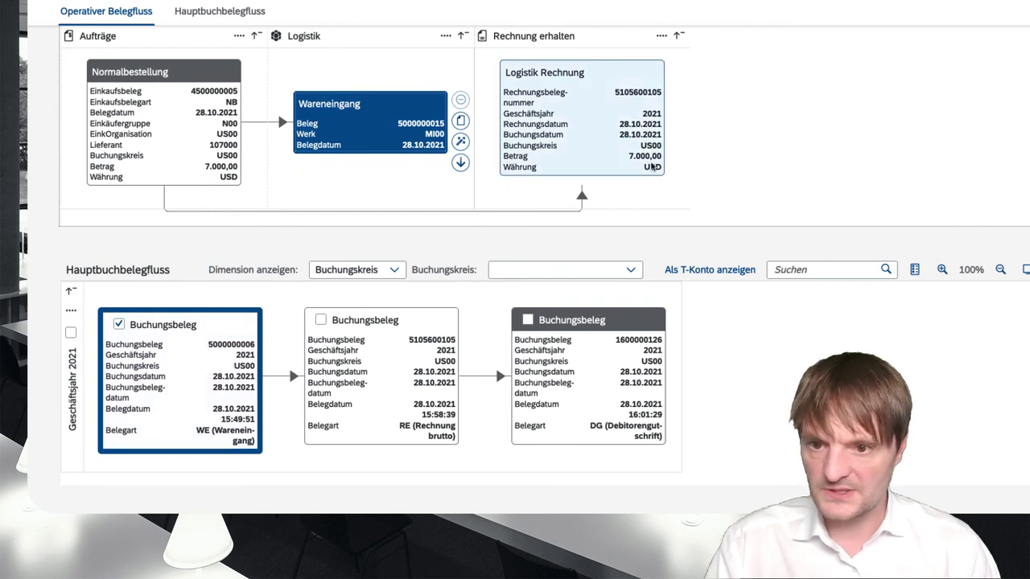
{"action": "left_click", "coordinate": [651, 166]}
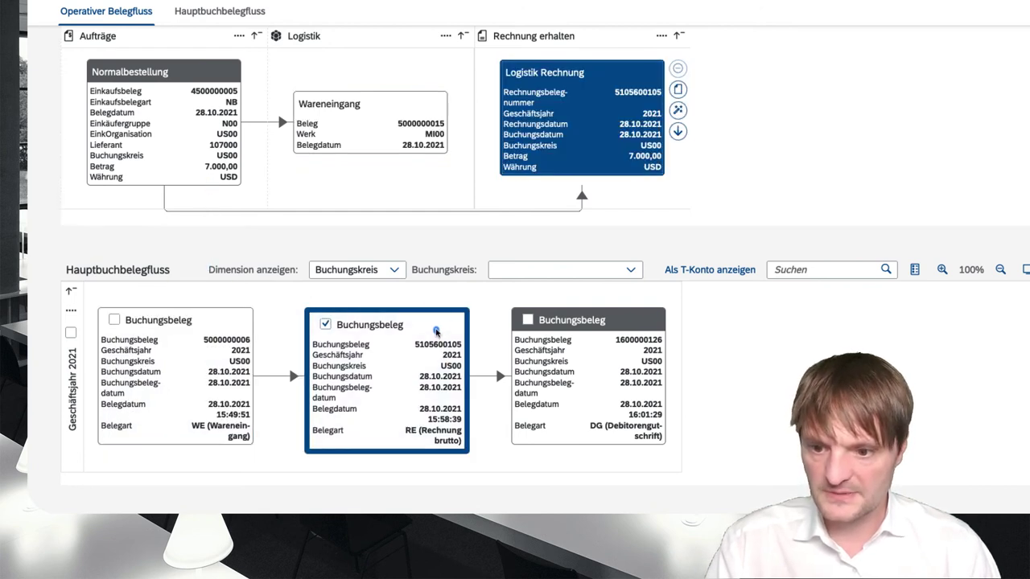
{"action": "left_click_drag", "start_coordinate": [436, 331], "coordinate": [437, 222]}
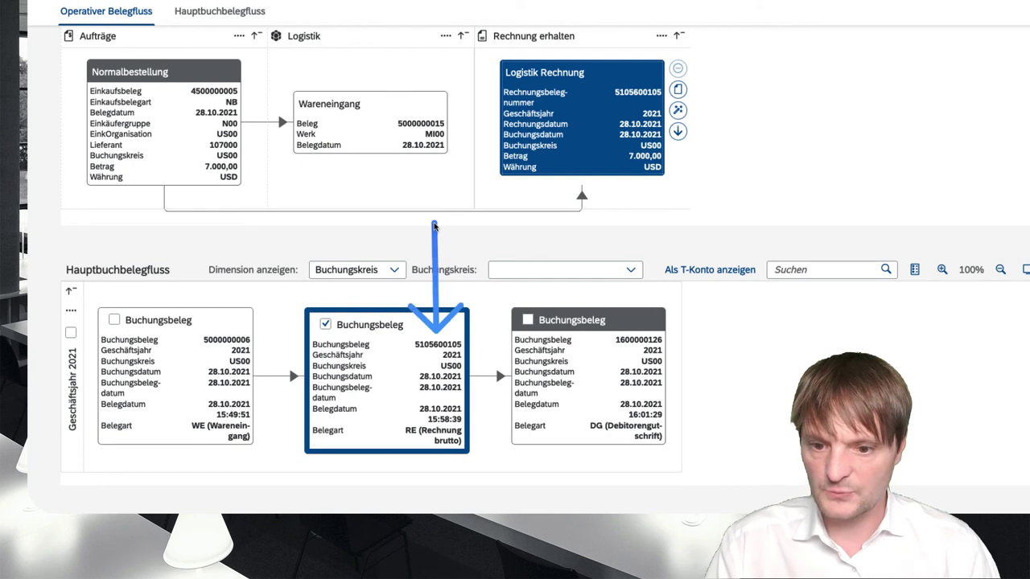
{"action": "left_click", "coordinate": [585, 342]}
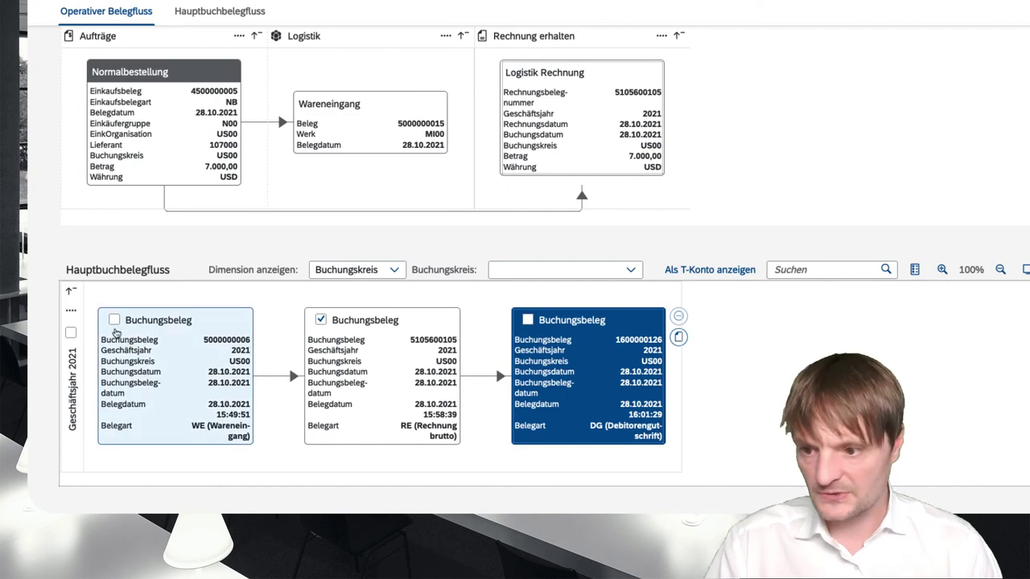
- Select all journal entries of fiscal year 2021 in the Hauptbuchbelegfluss and display them as T-accounts
{"action": "left_click", "coordinate": [71, 333]}
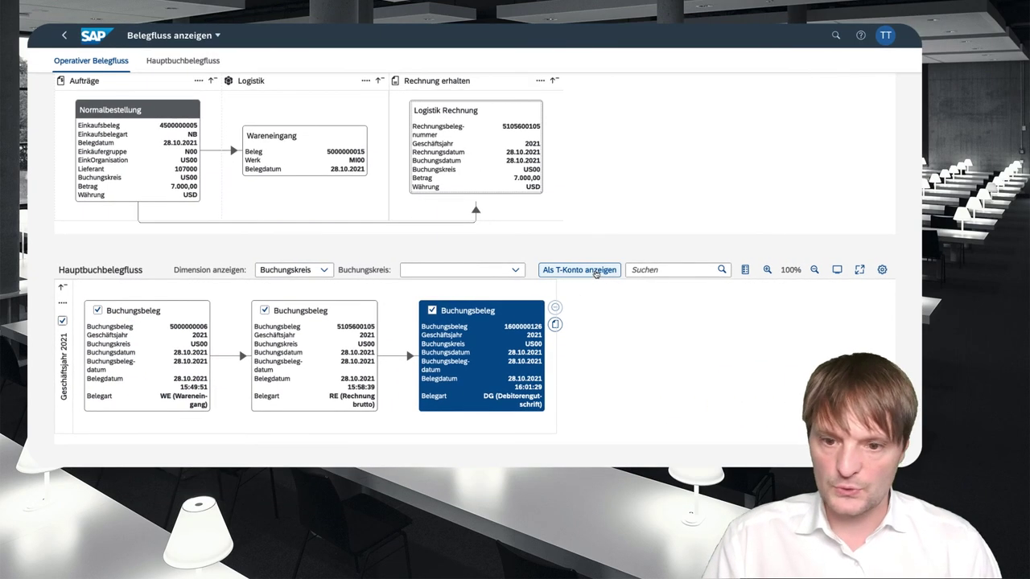
{"action": "left_click", "coordinate": [595, 271]}
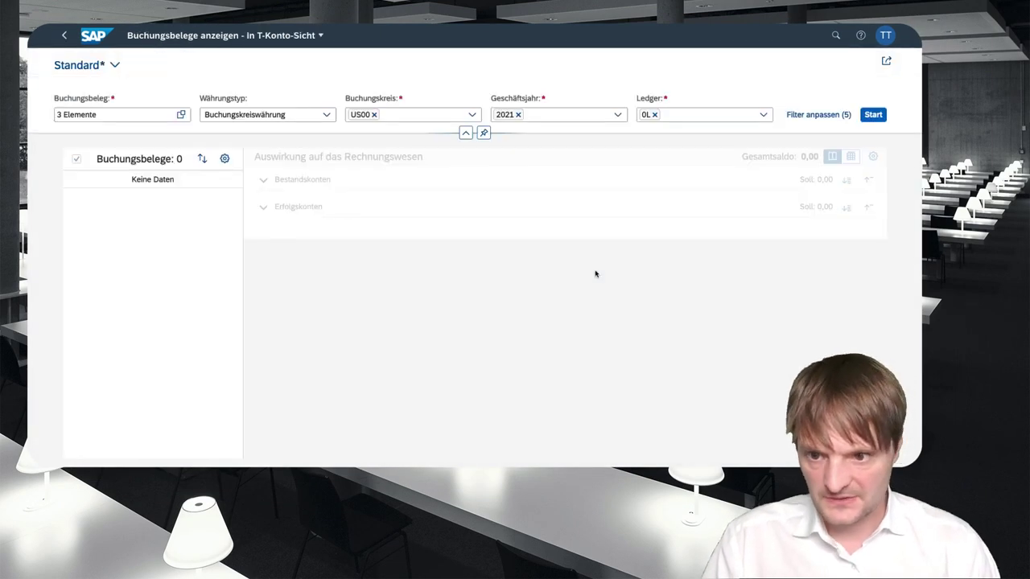
{"action": "scroll", "coordinate": [602, 274], "scroll_direction": "down", "scroll_amount": 1}
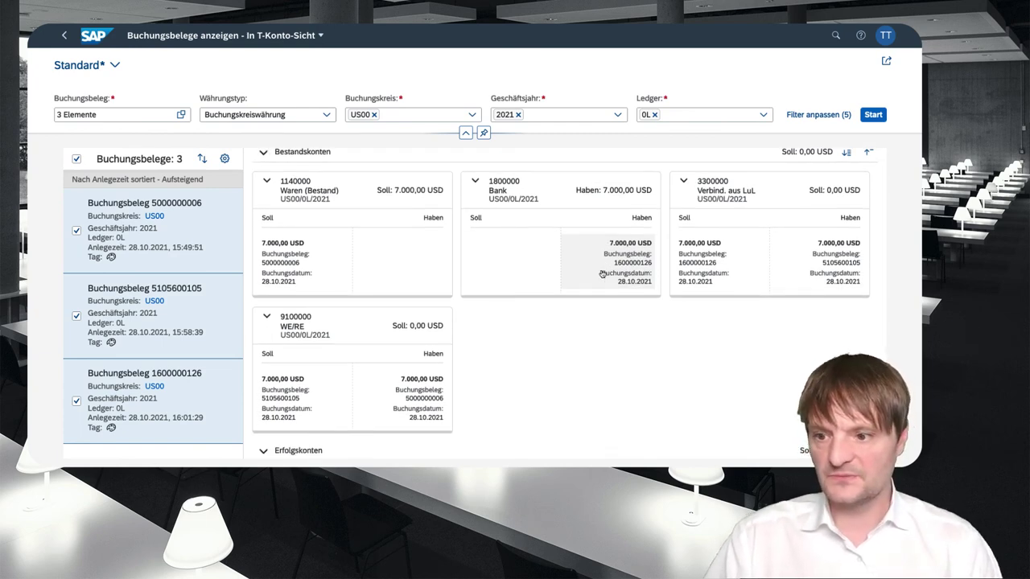
- Tag the goods receipt's journal entry blue and the supplier invoice's journal entry red in the T-account view
{"action": "left_click", "coordinate": [111, 257]}
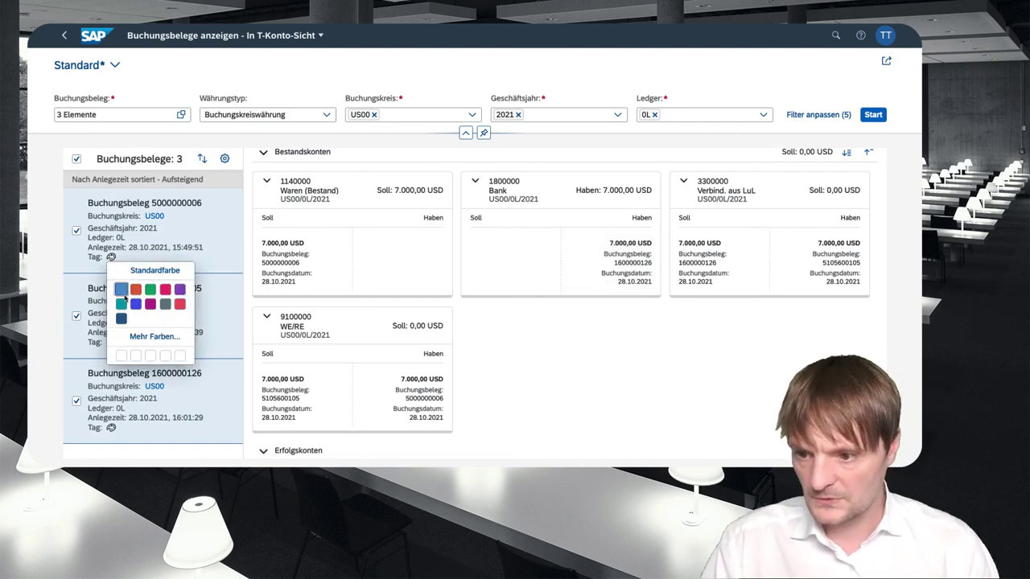
{"action": "left_click", "coordinate": [121, 290]}
{"action": "left_click", "coordinate": [111, 342]}
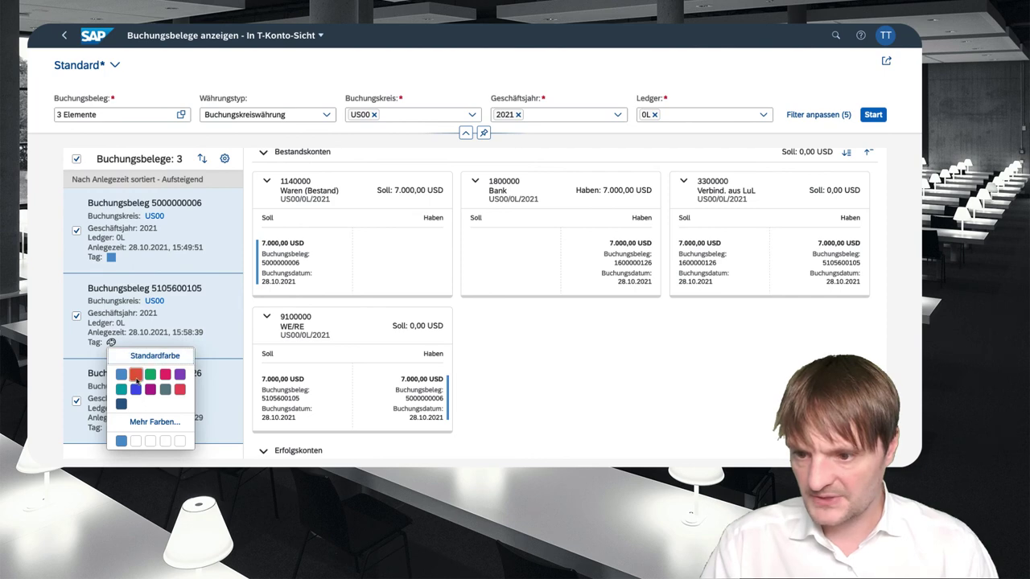
{"action": "left_click", "coordinate": [136, 376]}
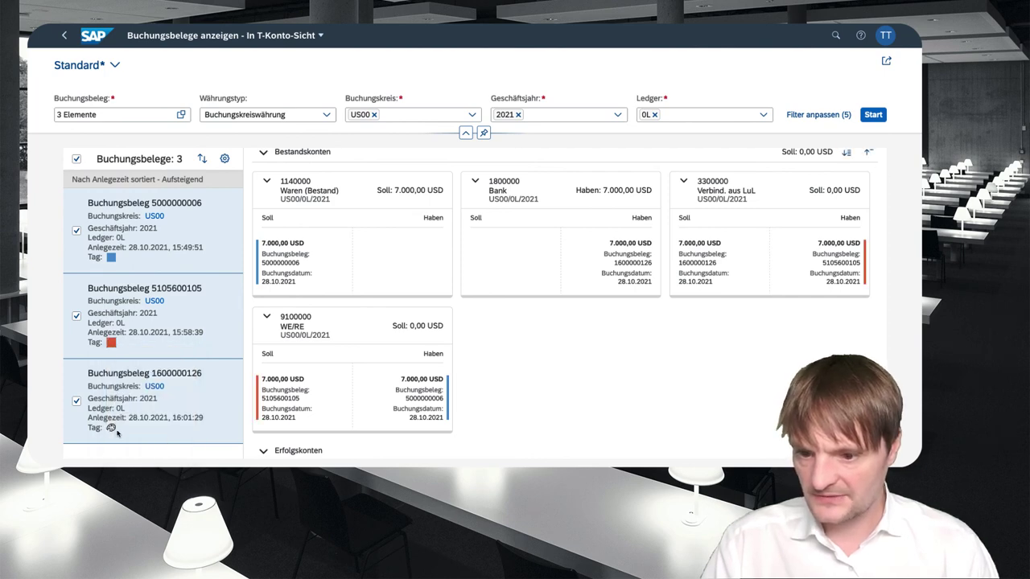